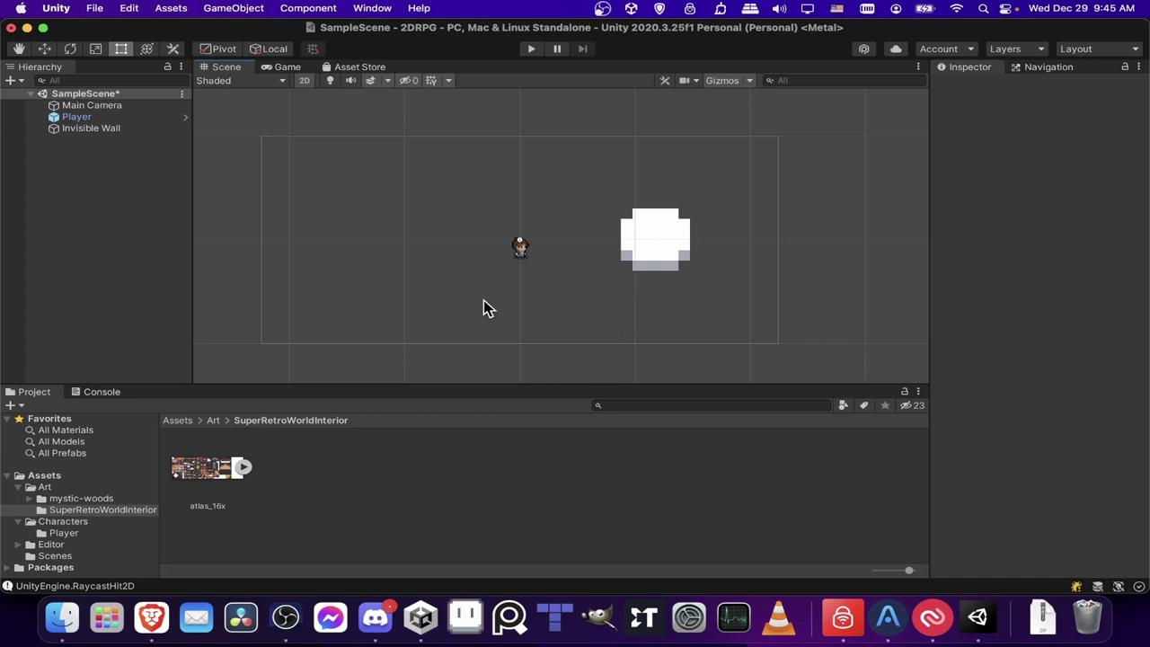
Add a rectangular 2D tilemap with its parent grid to the scene.
{"action": "scroll", "coordinate": [618, 298], "scroll_direction": "up", "scroll_amount": 1}
{"action": "mouse_move", "coordinate": [619, 298]}
{"action": "middle_mouse_down"}
{"action": "mouse_move", "coordinate": [632, 313]}
{"action": "mouse_move", "coordinate": [604, 307]}
{"action": "middle_mouse_up"}
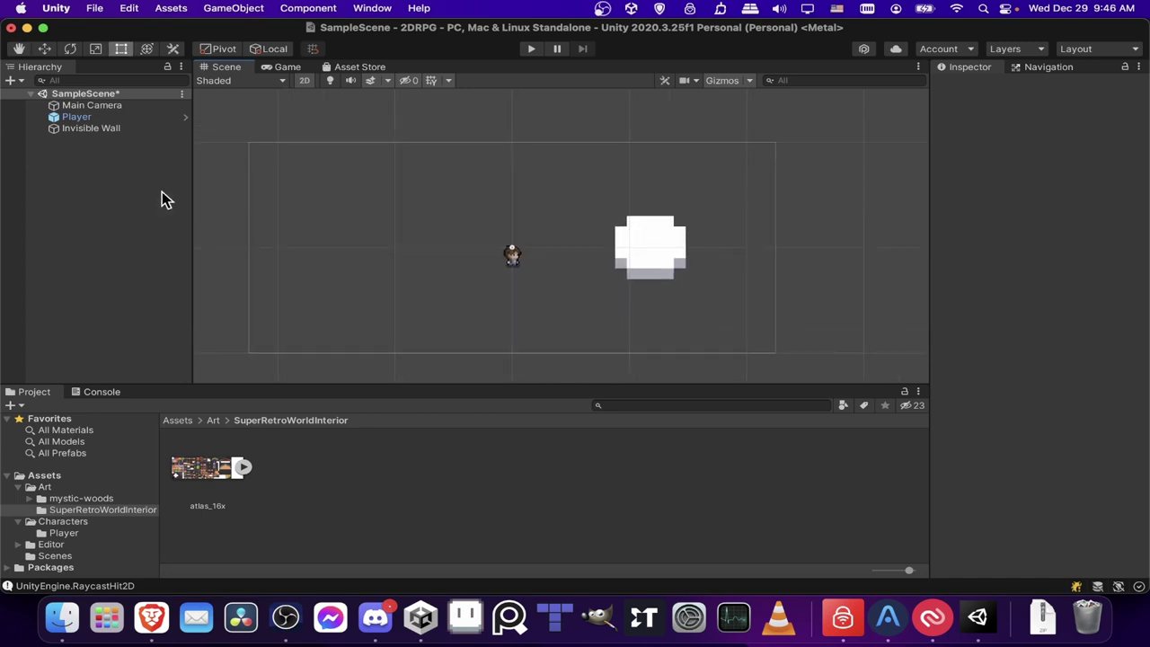
{"action": "right_click", "coordinate": [90, 157]}
{"action": "mouse_move", "coordinate": [147, 355]}
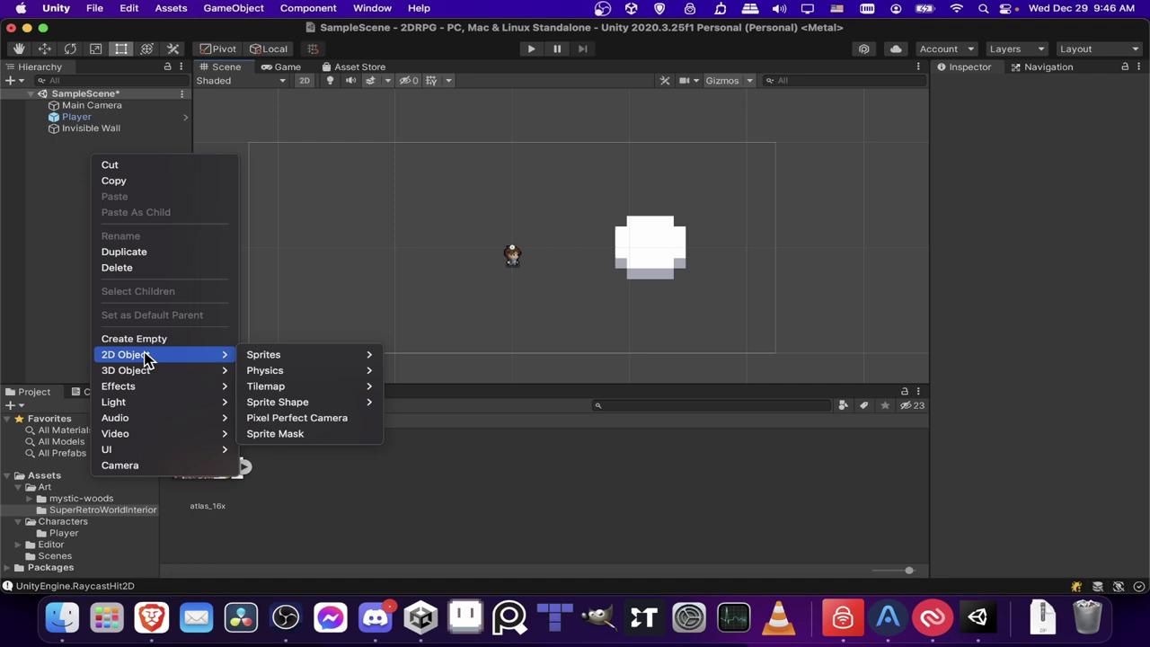
{"action": "mouse_move", "coordinate": [305, 389]}
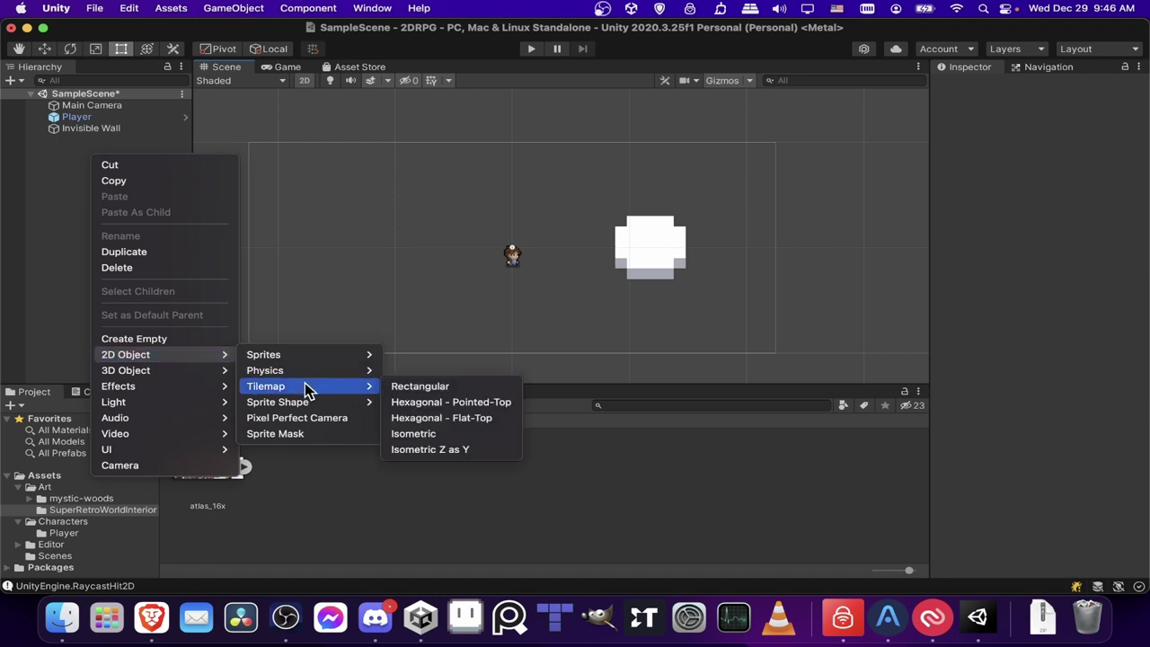
{"action": "left_click", "coordinate": [490, 386]}
{"action": "middle_click_drag", "start_coordinate": [454, 256], "coordinate": [453, 259]}
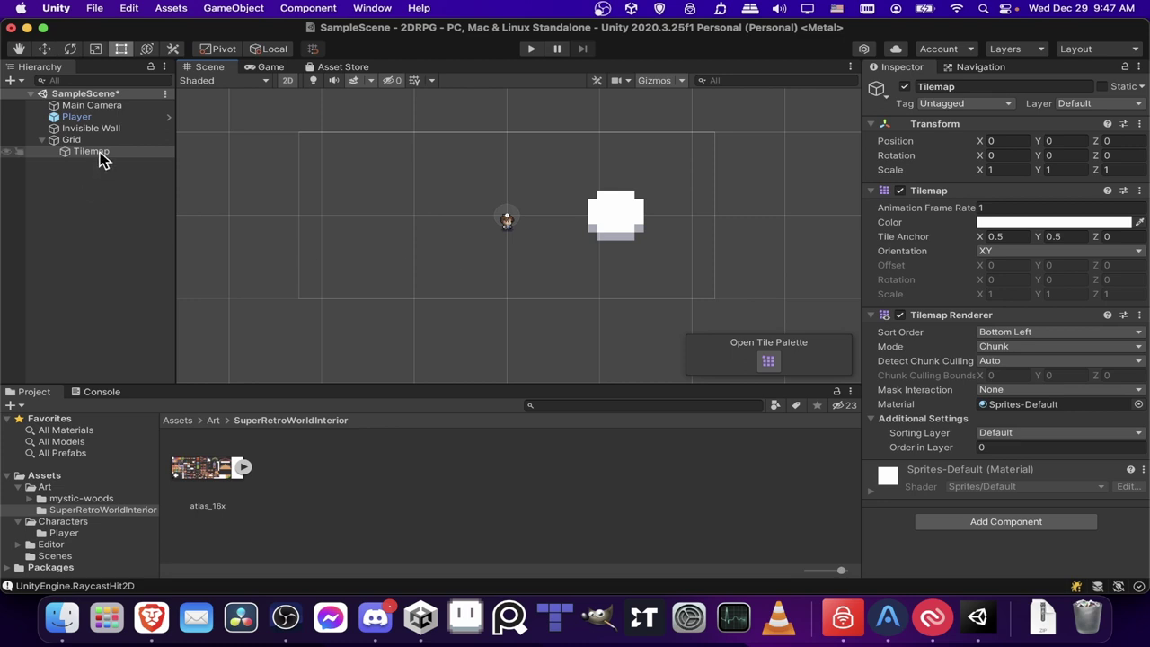
Set the Grid object's cell size to 0.16 in X and 0.16 in Y to suit the atlas_16x texture.
{"action": "left_click", "coordinate": [113, 141]}
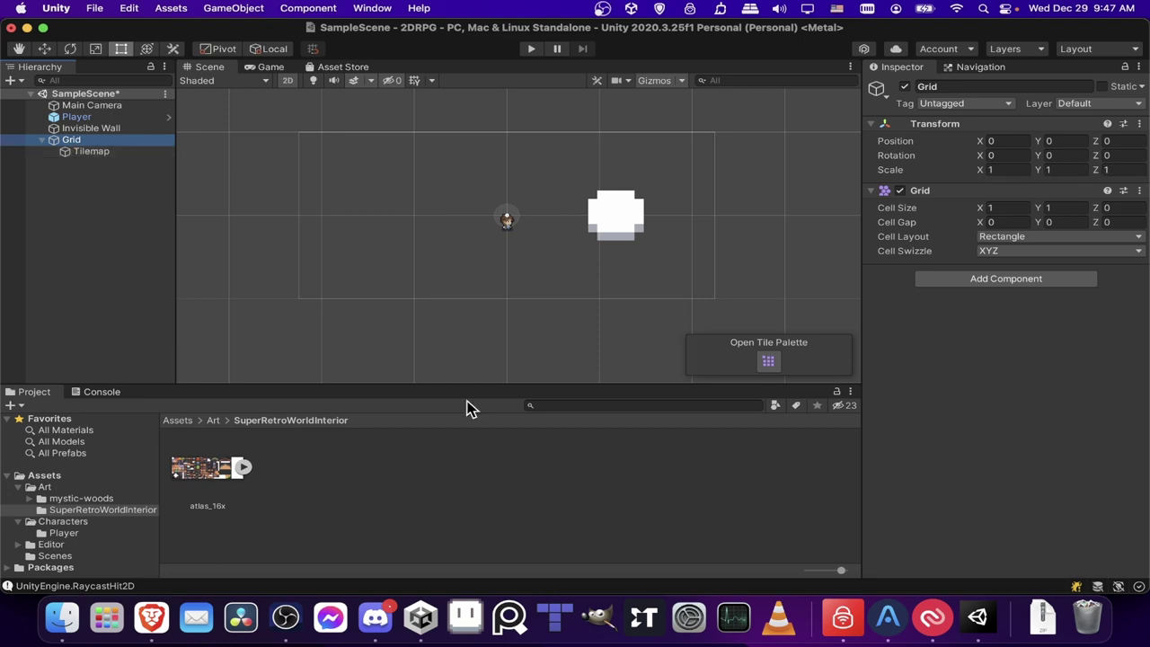
{"action": "left_click", "coordinate": [199, 476]}
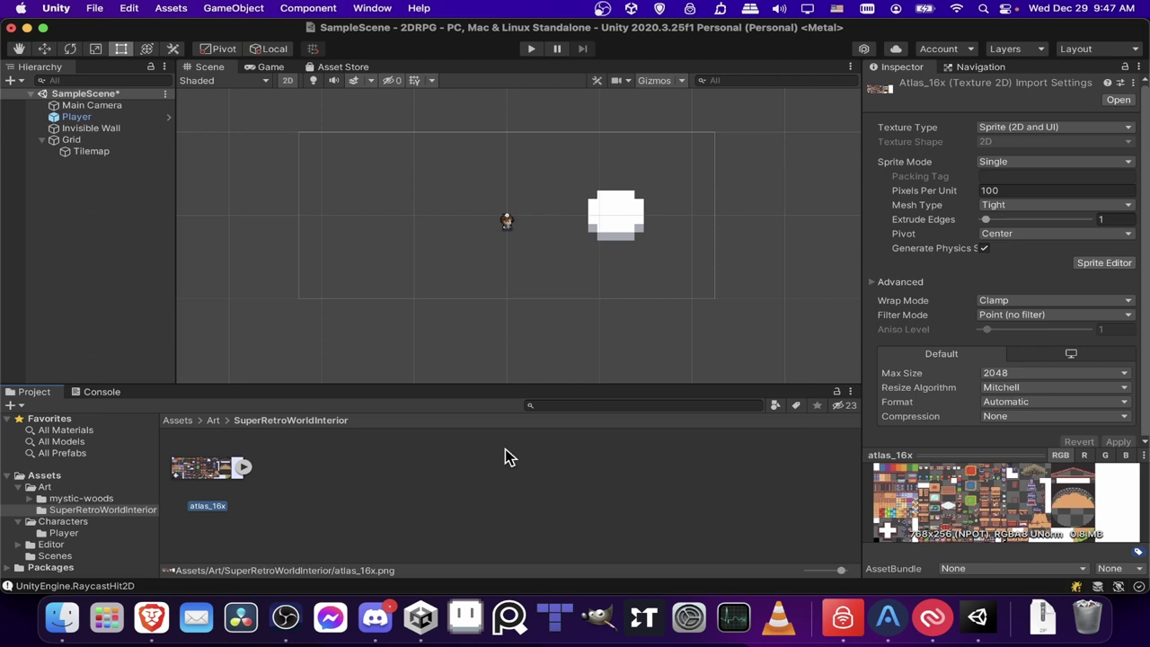
{"action": "left_click", "coordinate": [113, 142]}
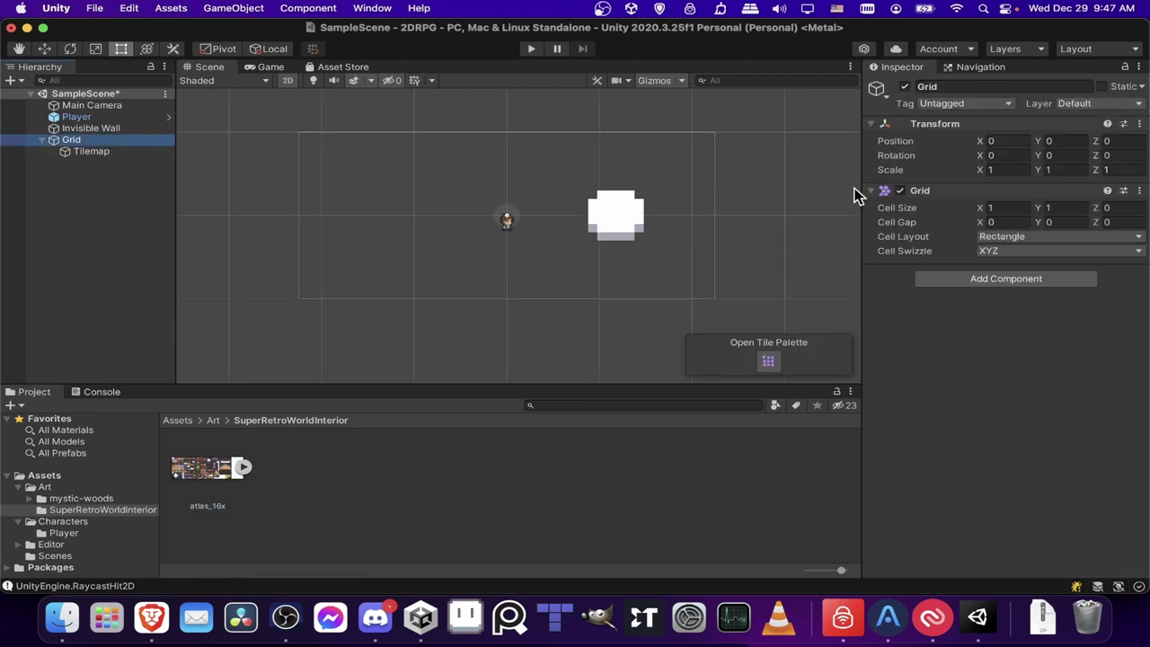
{"action": "left_click", "coordinate": [1006, 208]}
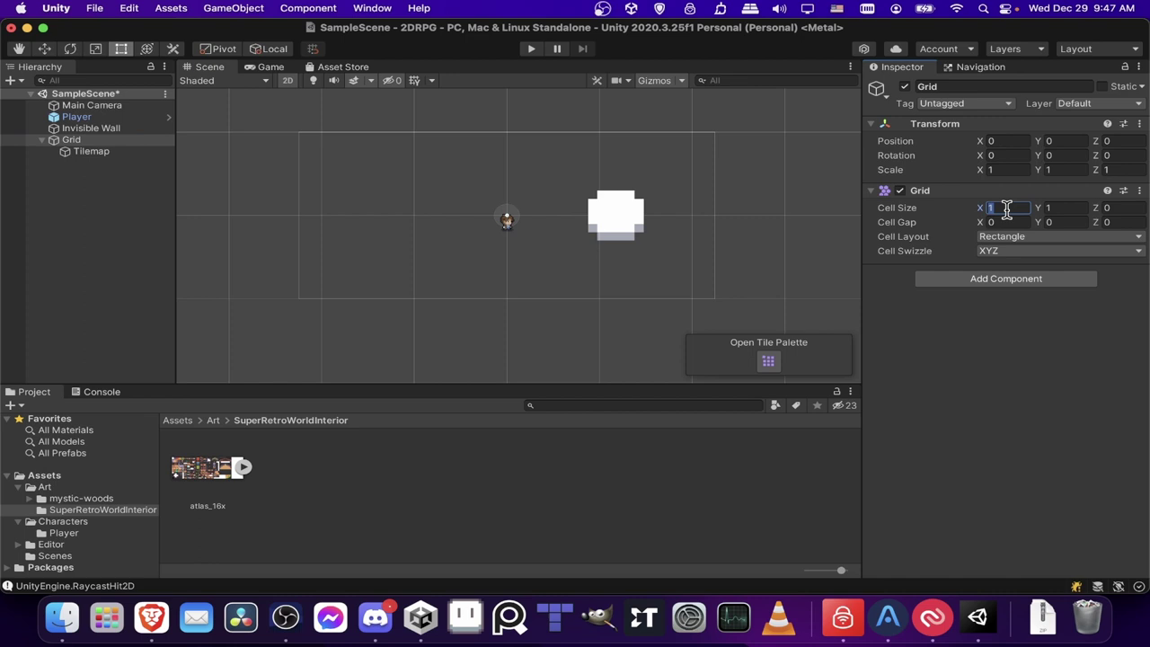
{"action": "type", "text": "0.16"}
{"action": "key", "text": "Tab"}
{"action": "type", "text": "0.16"}
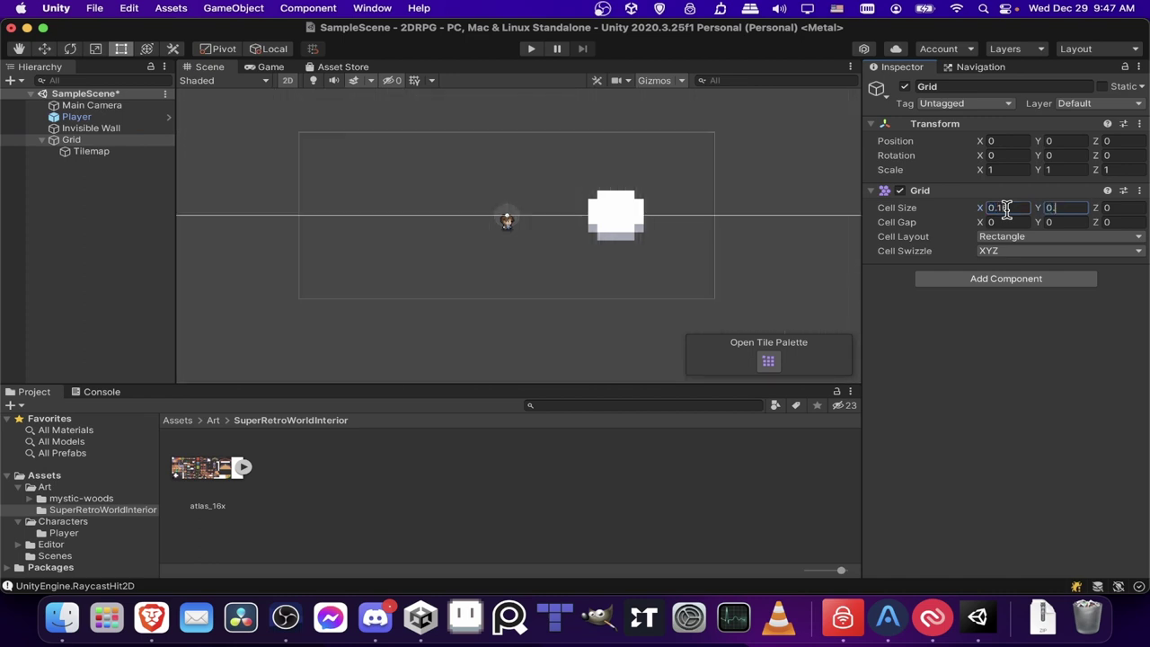
Set the atlas_16x texture's sprite mode to Multiple and open it in the Sprite Editor, applying the import settings.
{"action": "left_click", "coordinate": [202, 467]}
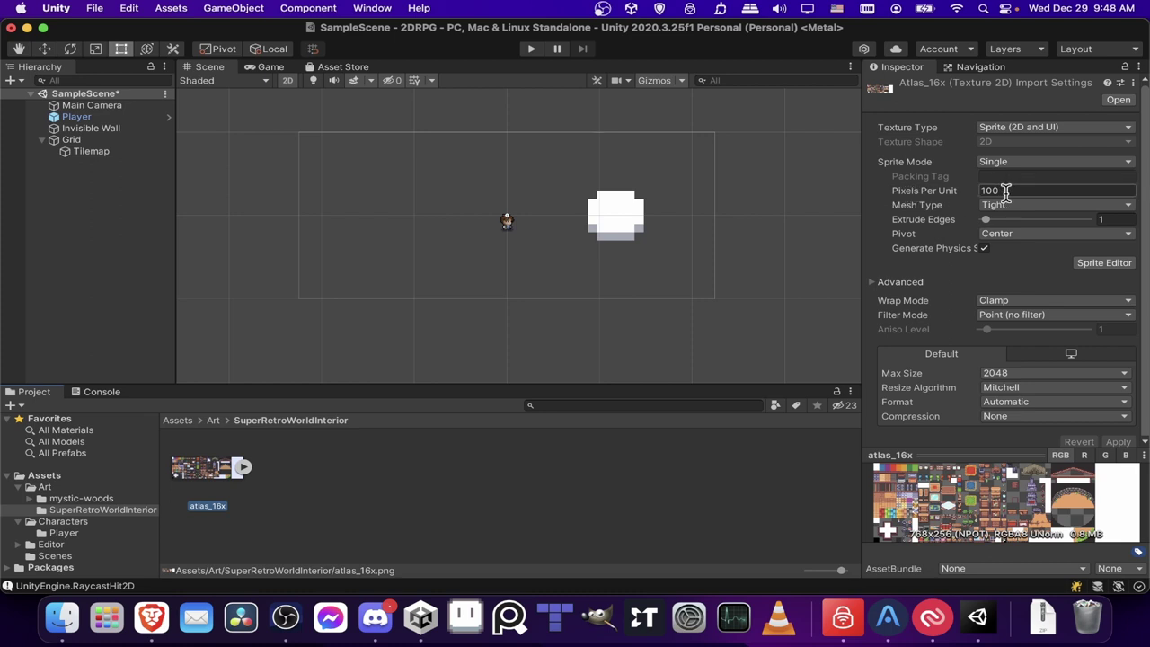
{"action": "left_click", "coordinate": [72, 141]}
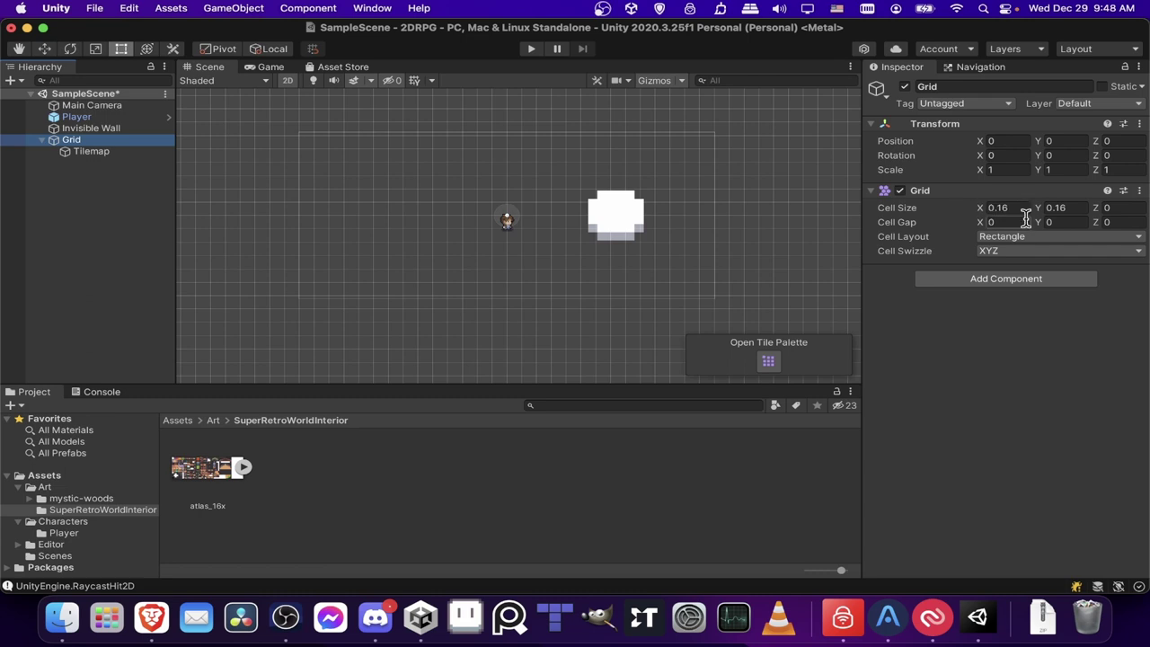
{"action": "left_click", "coordinate": [192, 474]}
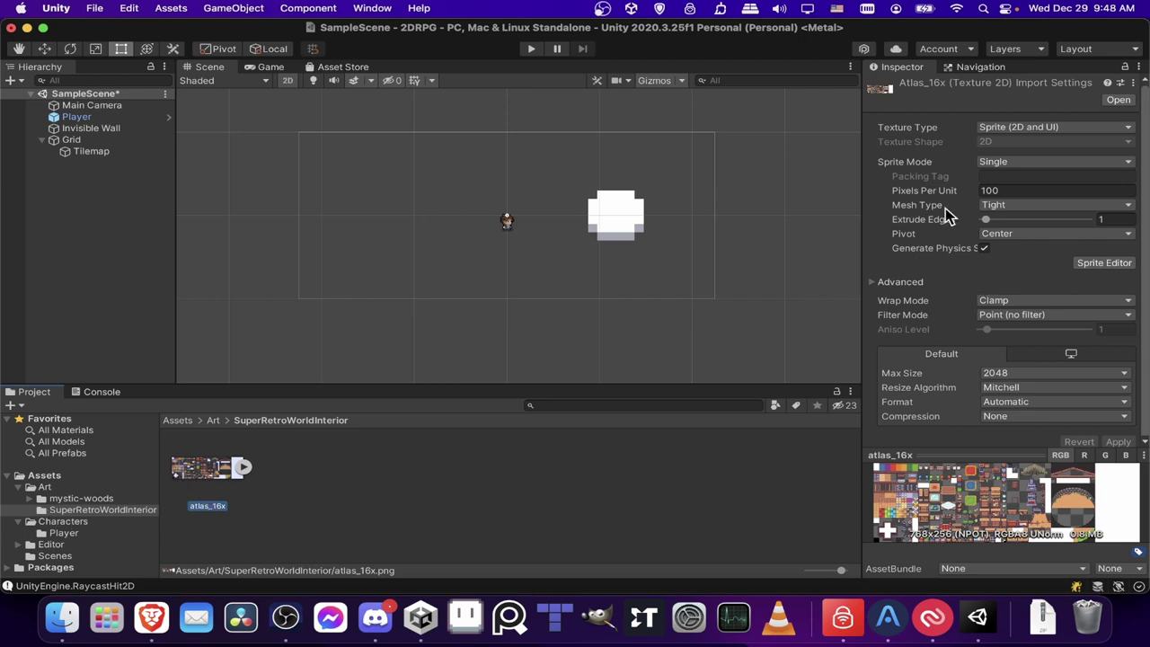
{"action": "left_click", "coordinate": [994, 166]}
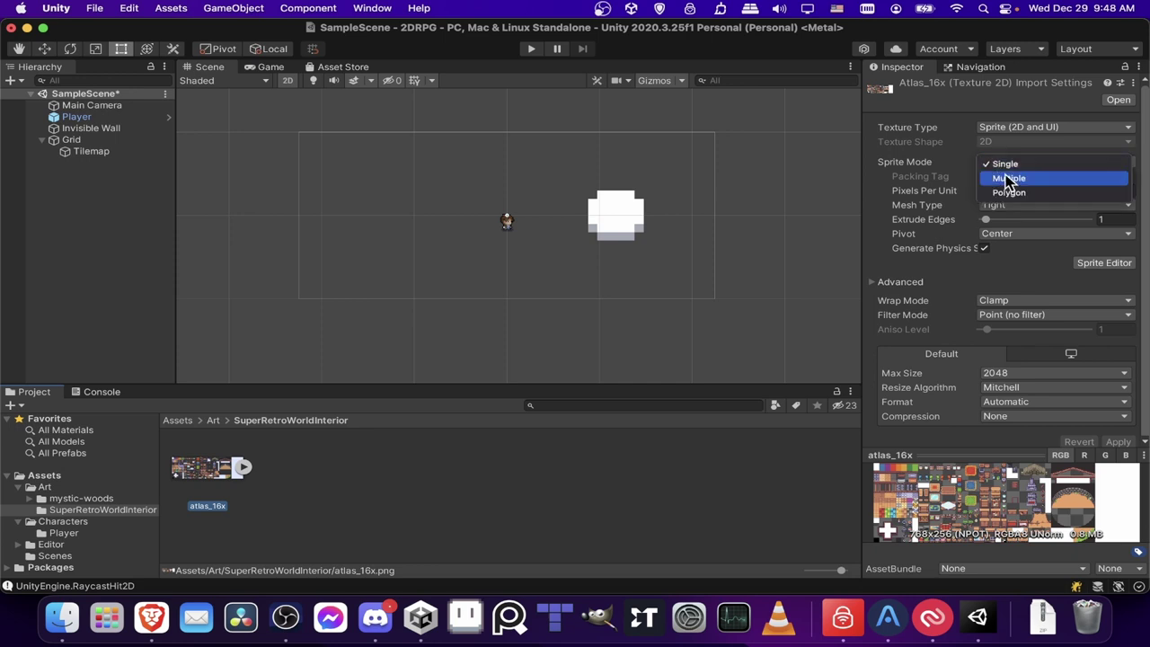
{"action": "left_click", "coordinate": [1008, 177]}
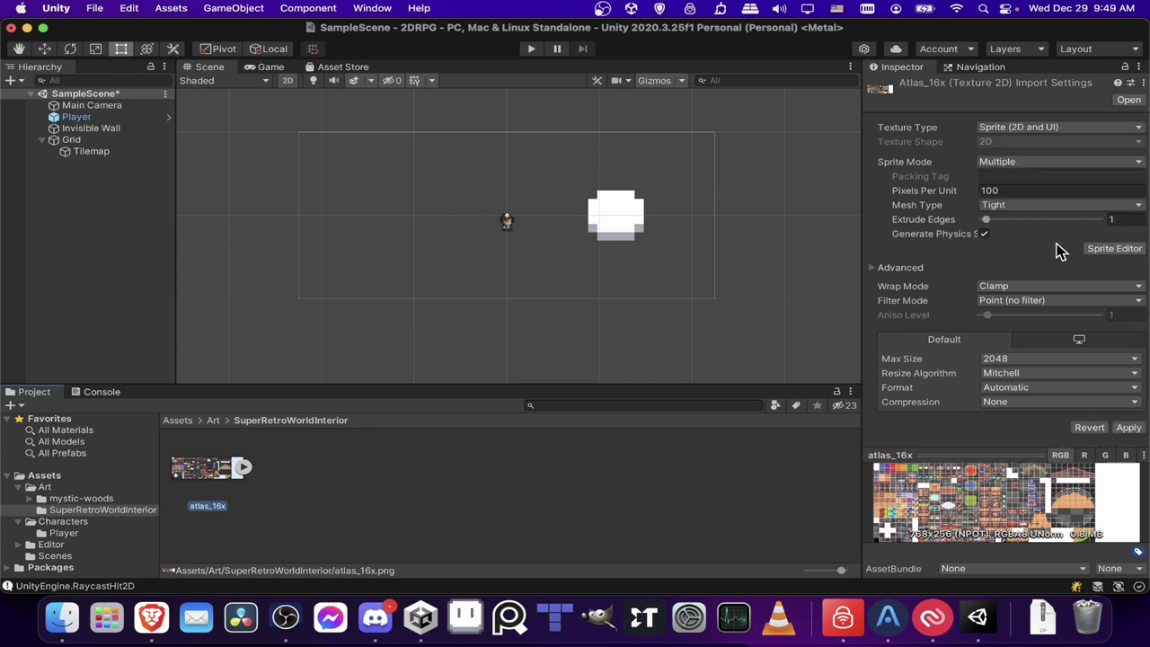
{"action": "left_click", "coordinate": [1113, 252]}
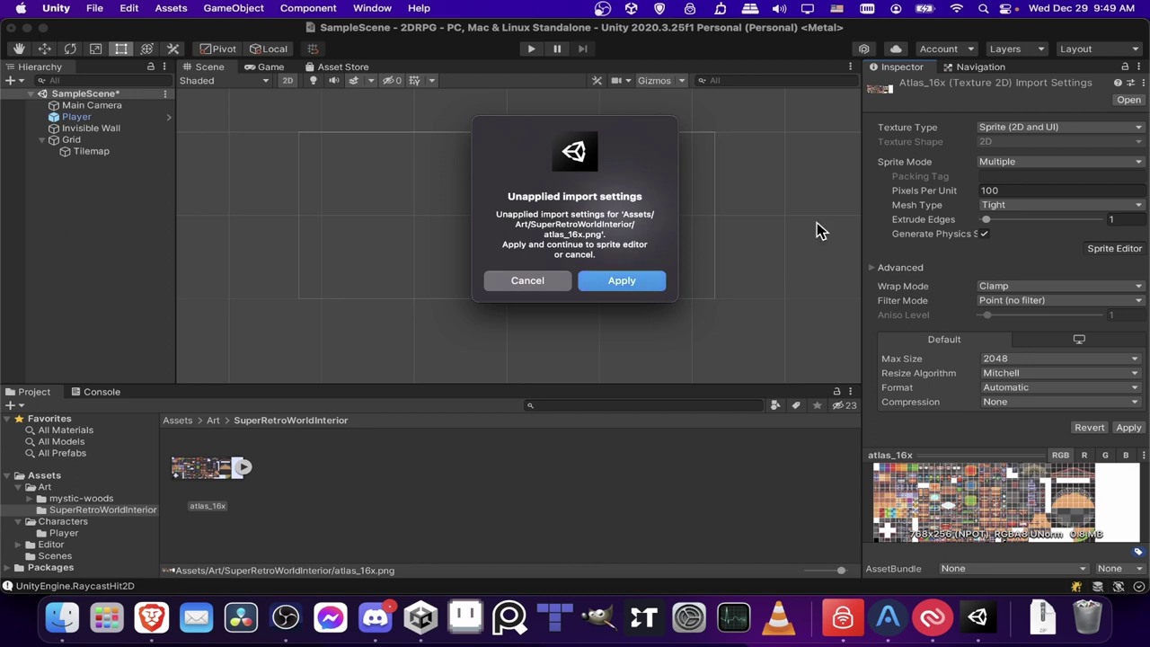
{"action": "key", "text": "Return"}
Configure the atlas slicing as Grid By Cell Size with a pixel size of 16 by 16.
{"action": "left_click", "coordinate": [194, 305]}
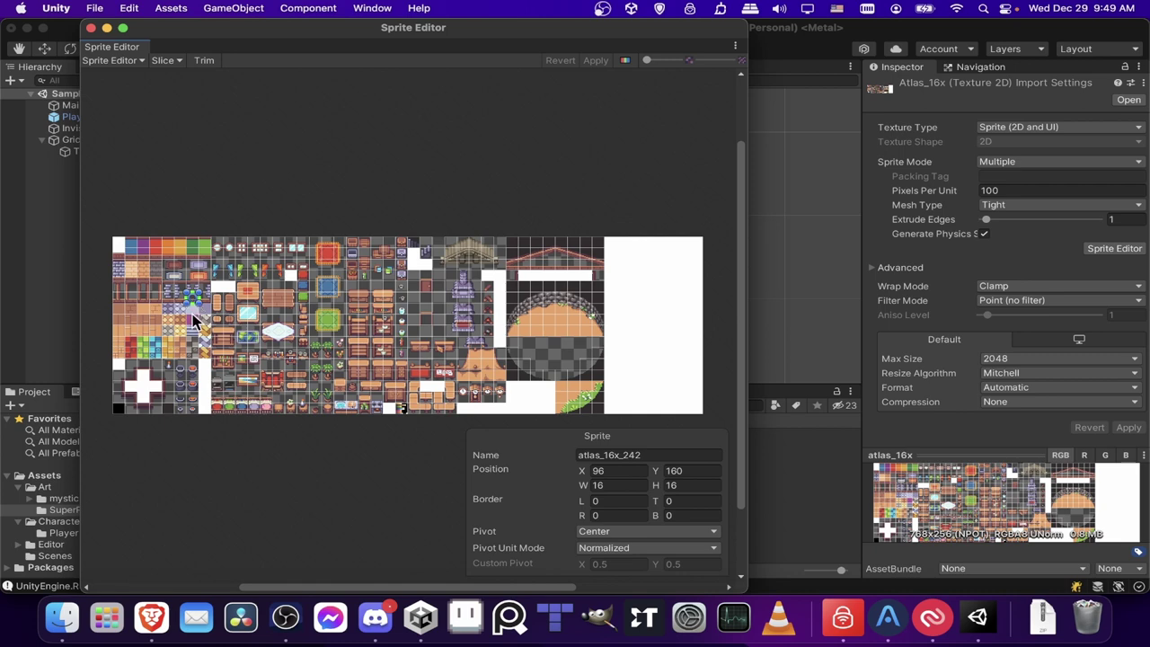
{"action": "scroll", "coordinate": [193, 319], "scroll_direction": "up", "scroll_amount": 2}
{"action": "left_click", "coordinate": [215, 206]}
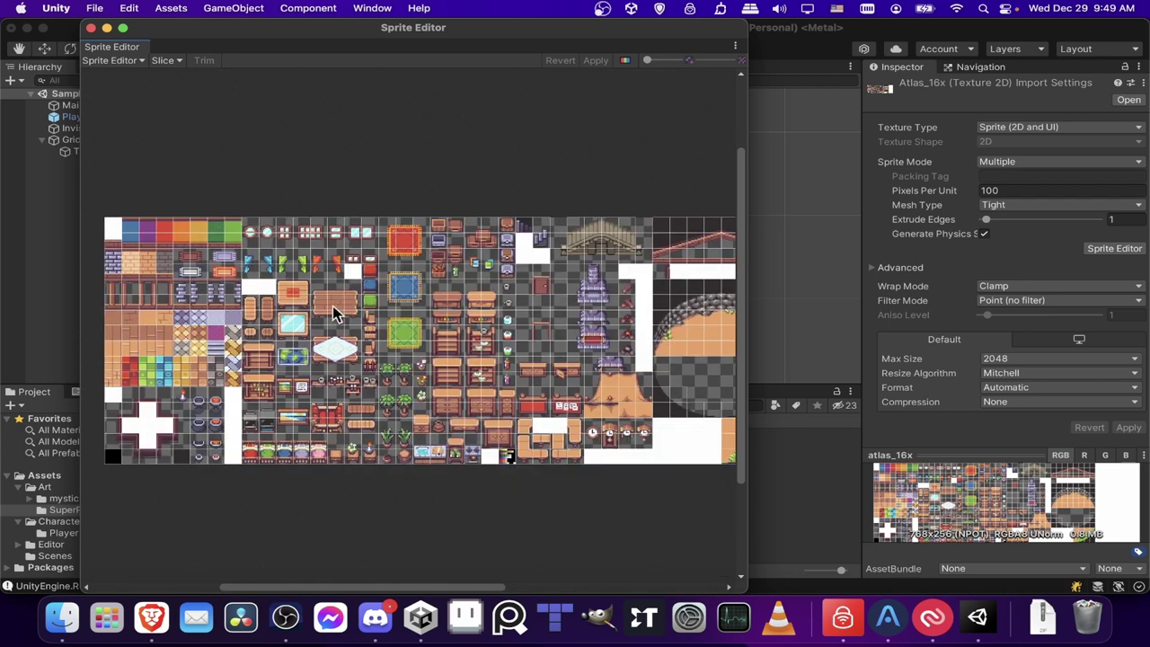
{"action": "left_click", "coordinate": [168, 63]}
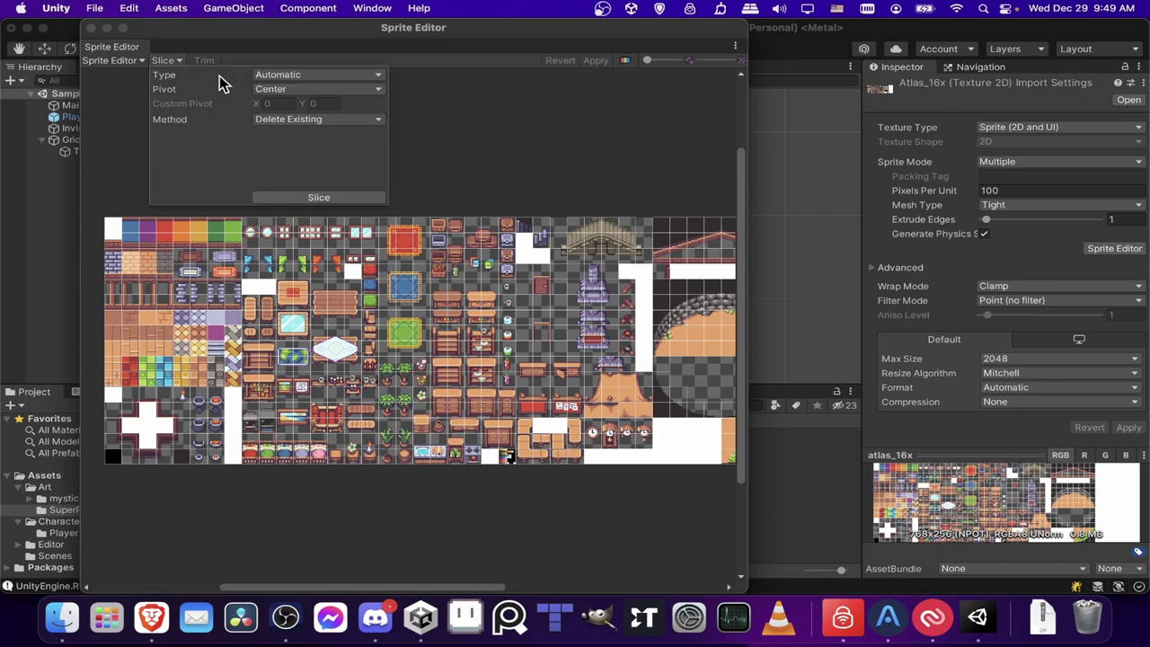
{"action": "left_click", "coordinate": [269, 77]}
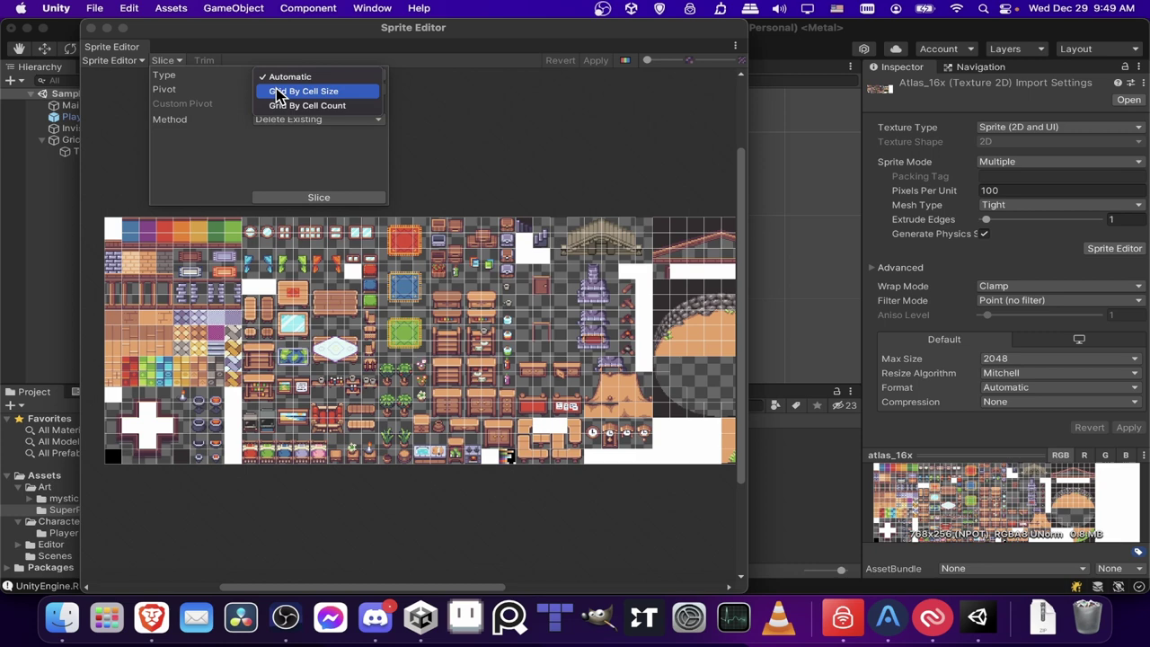
{"action": "left_click", "coordinate": [279, 91]}
{"action": "left_click", "coordinate": [274, 90]}
{"action": "type", "text": "16"}
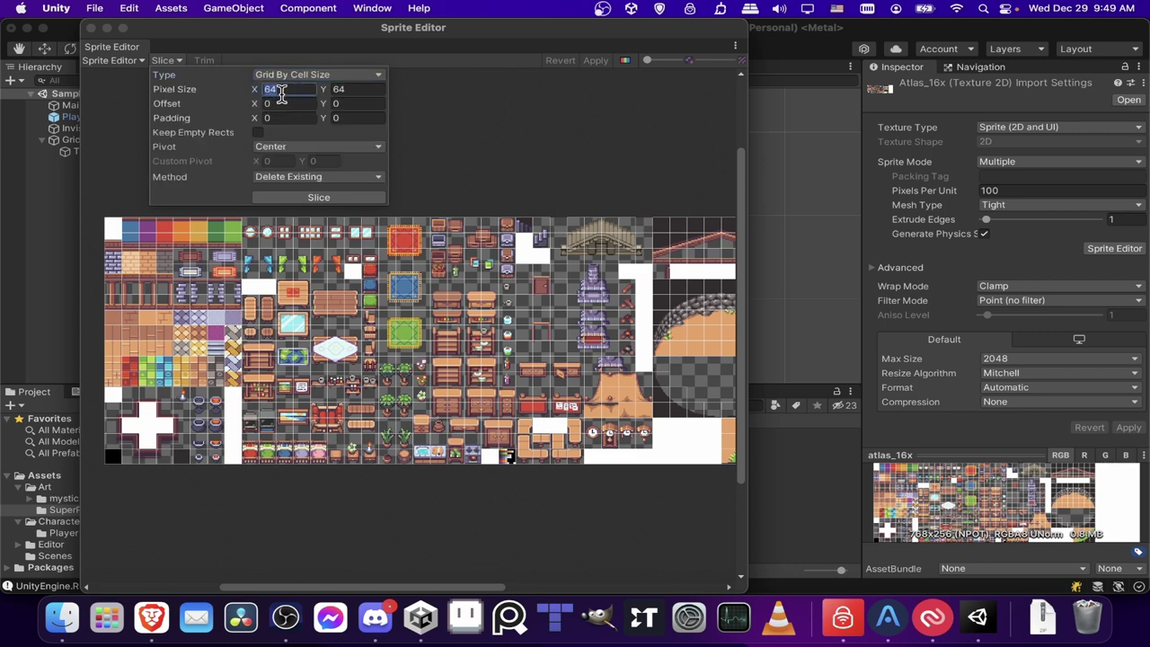
{"action": "left_click", "coordinate": [352, 90]}
{"action": "type", "text": "16"}
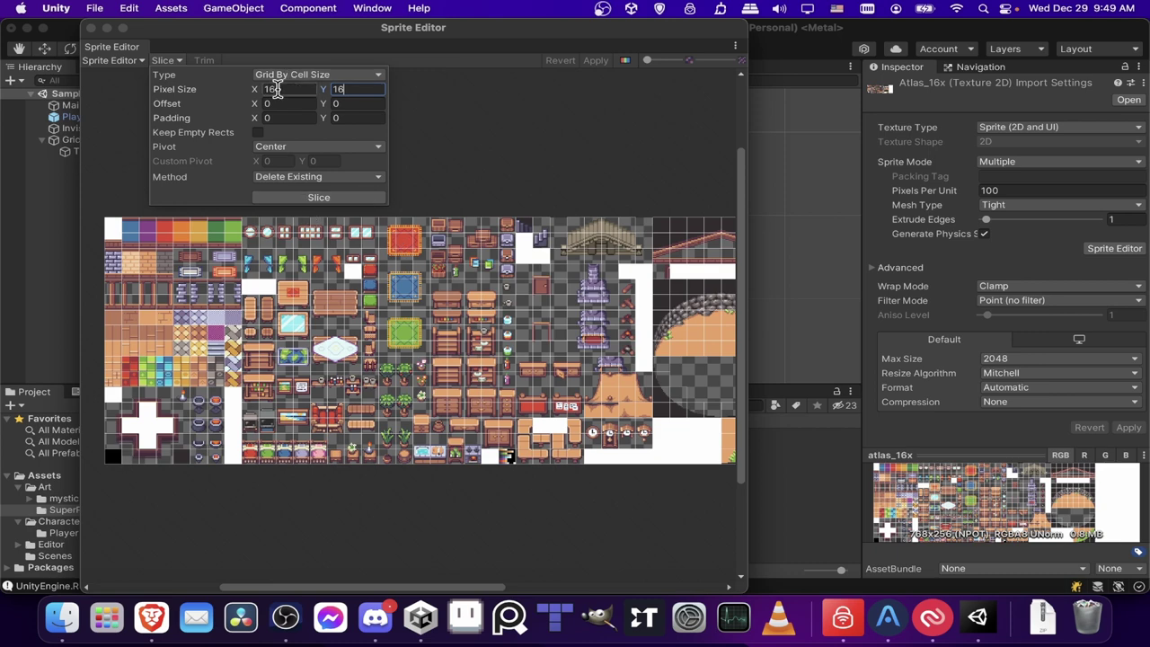
Slice the atlas with these settings, apply the changes and close the Sprite Editor.
{"action": "left_click", "coordinate": [356, 199]}
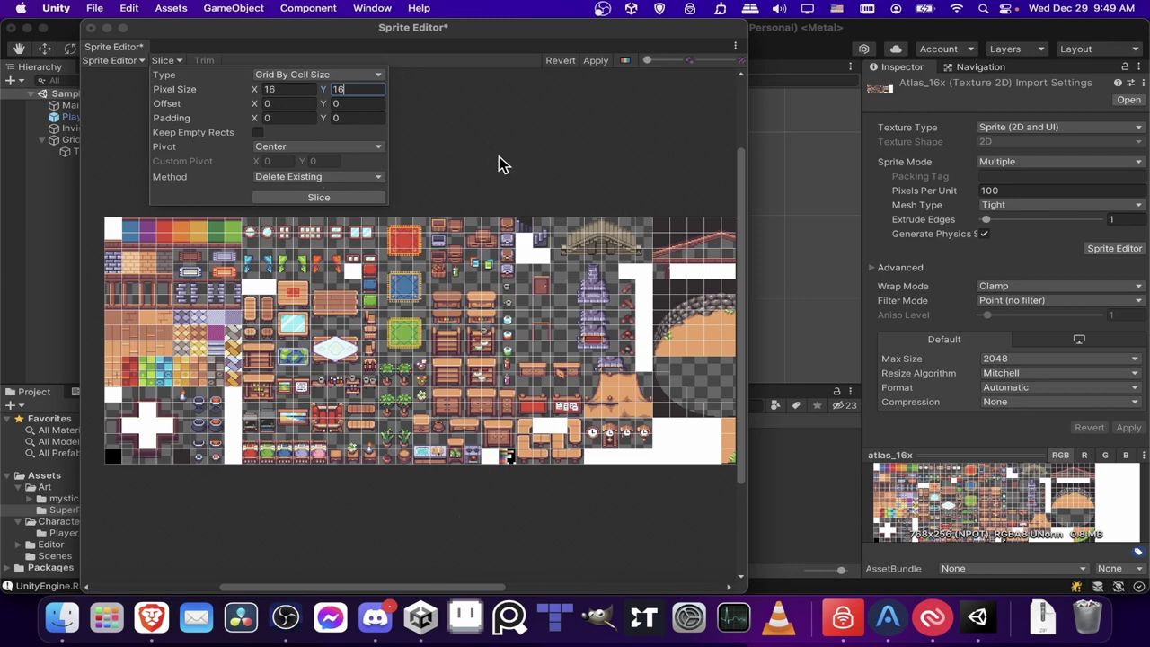
{"action": "left_click", "coordinate": [595, 62]}
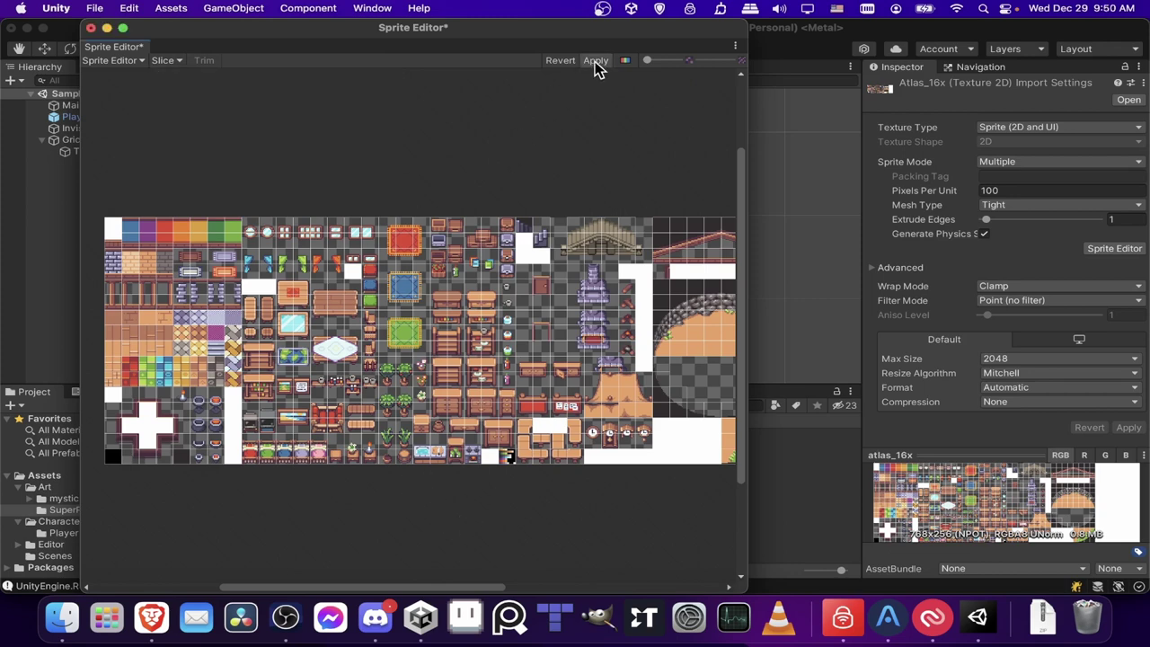
{"action": "left_click", "coordinate": [595, 63]}
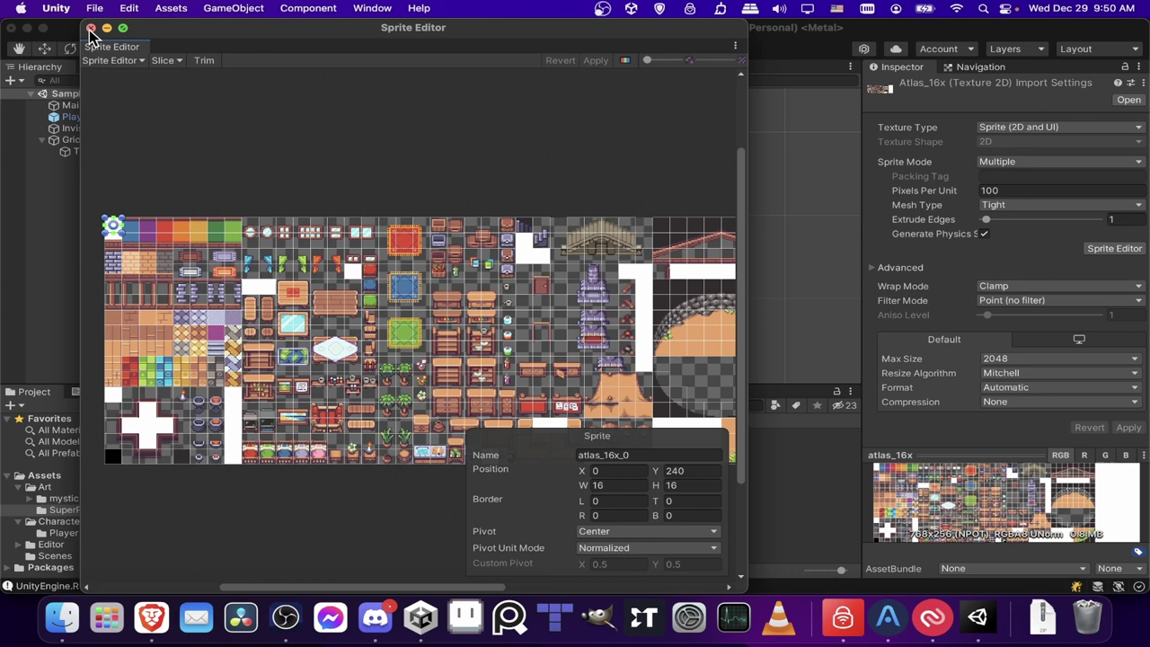
{"action": "left_click", "coordinate": [91, 29]}
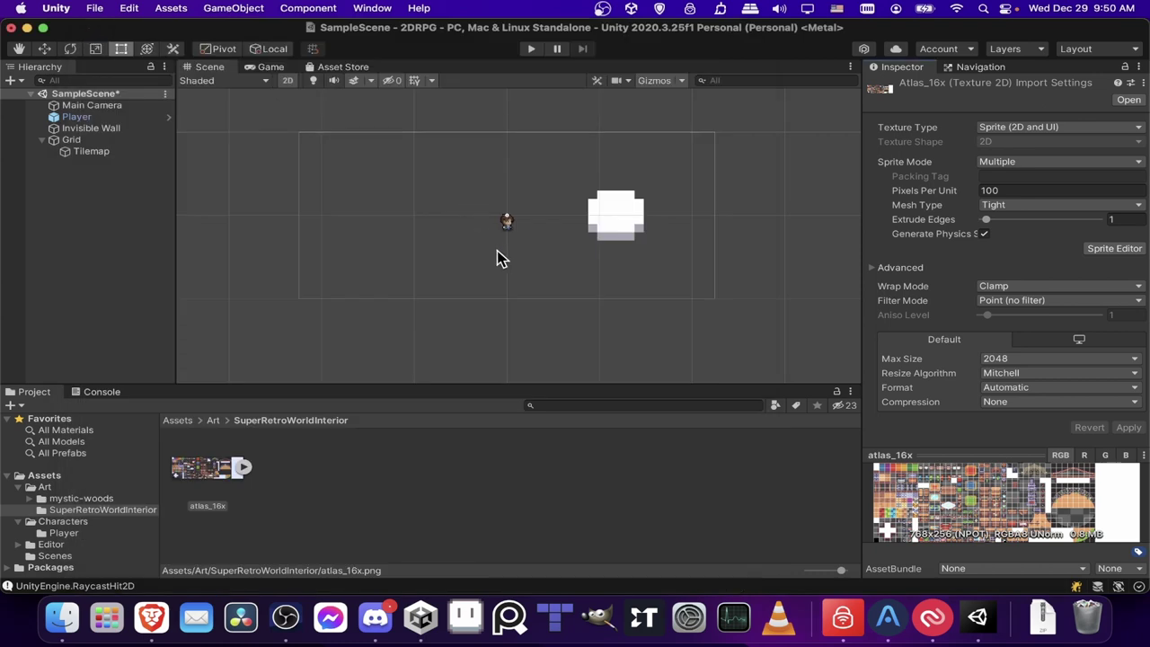
Open the Tile Palette window and dock it beside Navigation.
{"action": "middle_click_drag", "start_coordinate": [498, 252], "coordinate": [457, 221]}
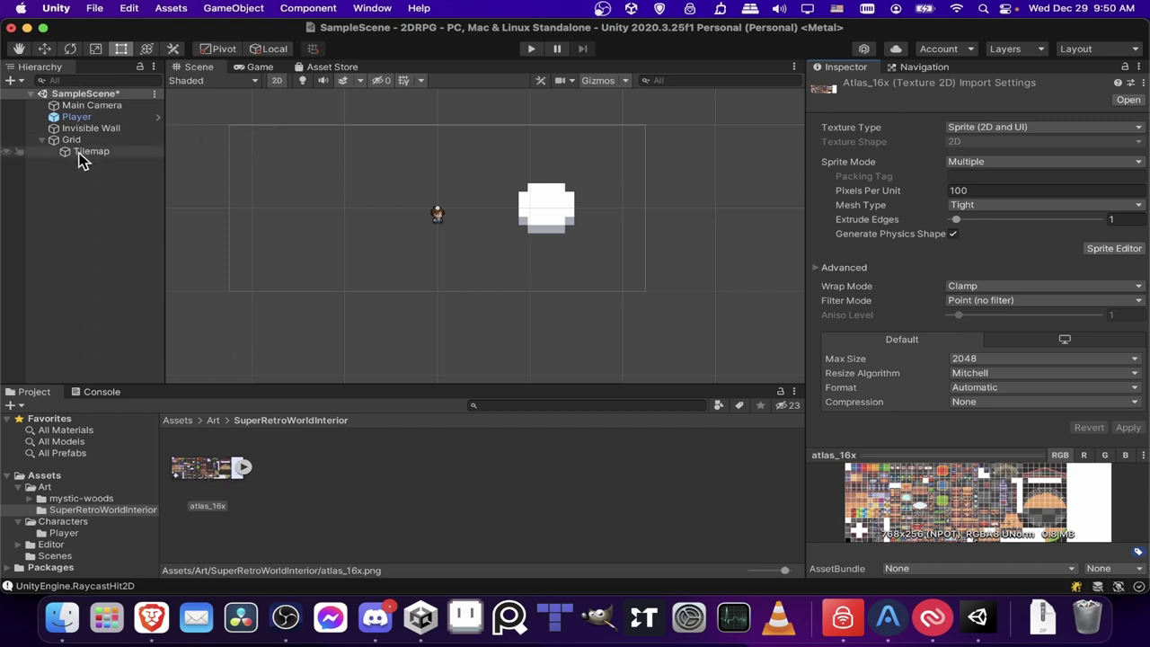
{"action": "left_click", "coordinate": [370, 8]}
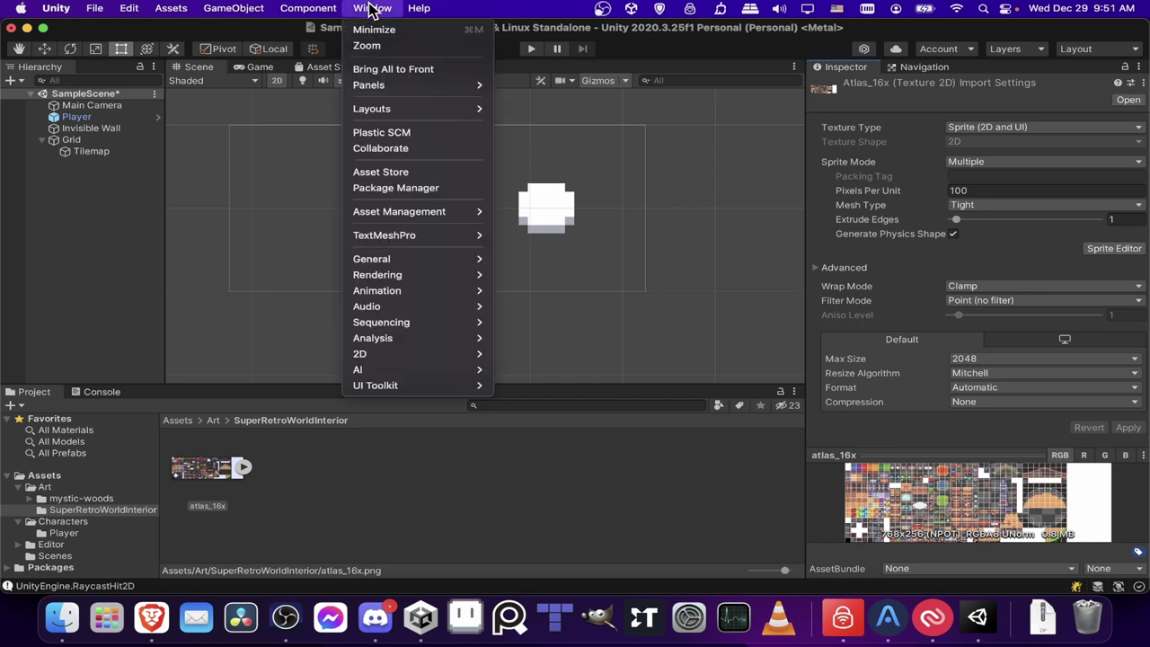
{"action": "mouse_move", "coordinate": [449, 354]}
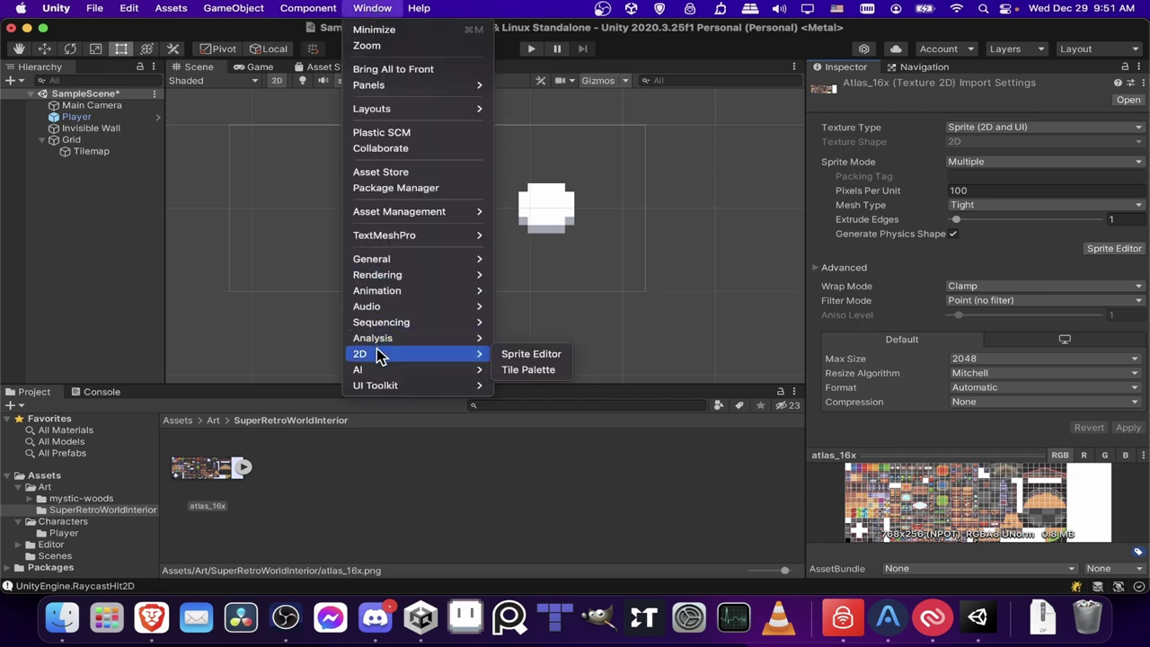
{"action": "left_click", "coordinate": [533, 369]}
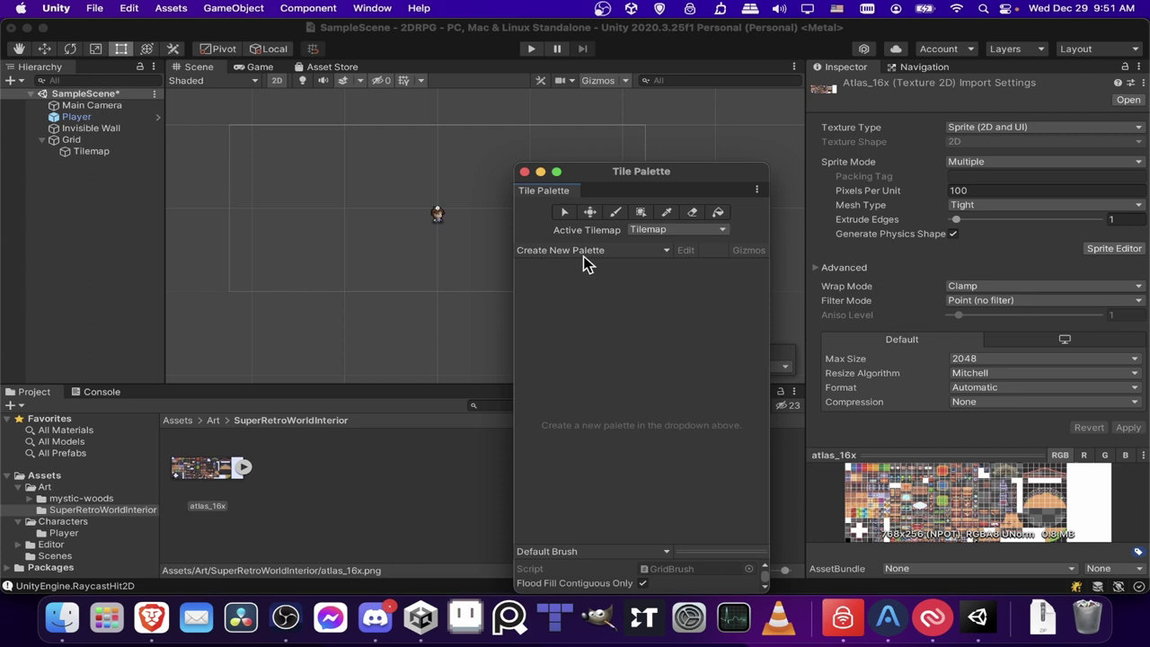
{"action": "left_click_drag", "start_coordinate": [602, 179], "coordinate": [537, 145]}
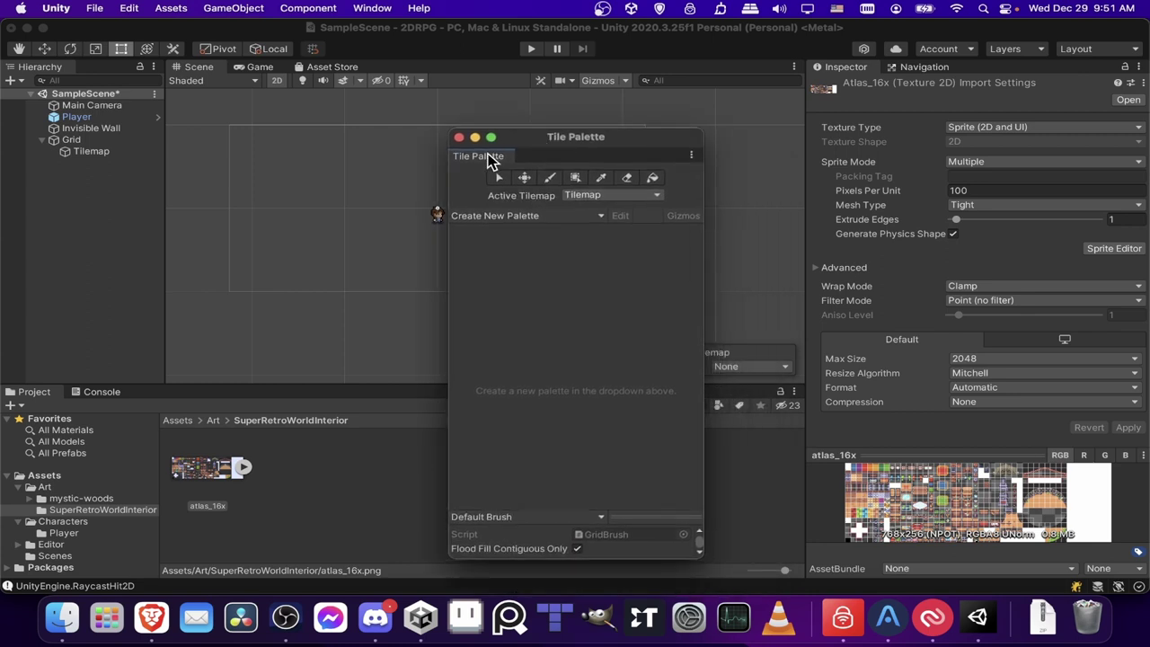
{"action": "left_click_drag", "start_coordinate": [470, 157], "coordinate": [973, 77]}
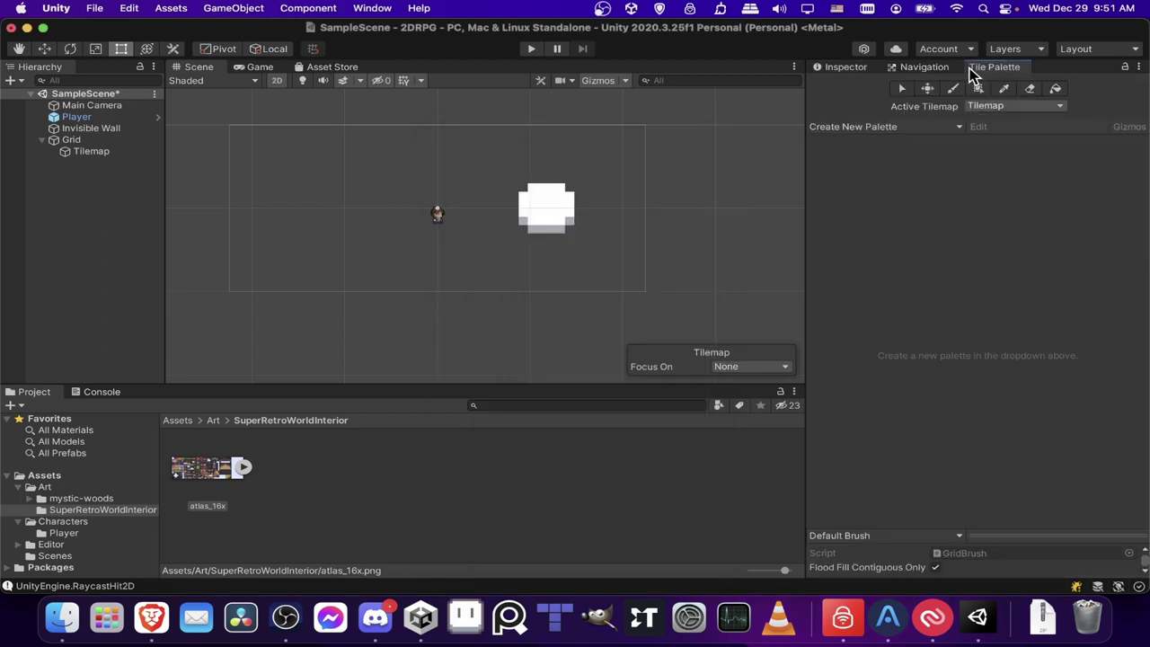
Start a new tile palette and name it SuperRetroWorldInterior.
{"action": "left_click", "coordinate": [916, 130]}
{"action": "left_click", "coordinate": [951, 158]}
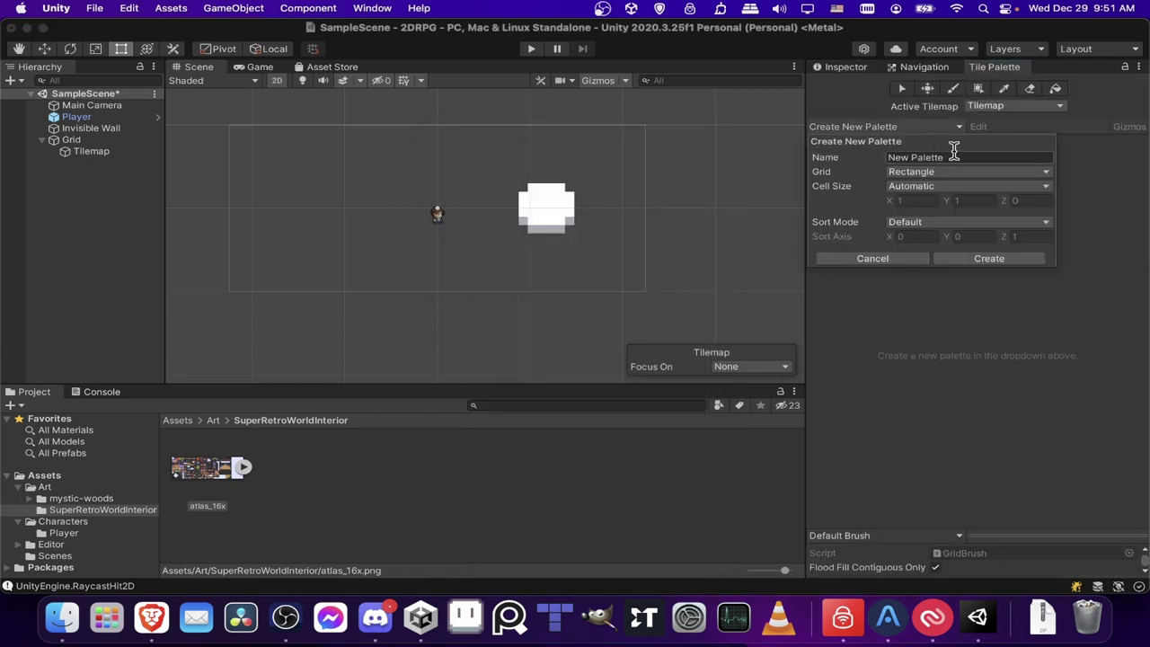
{"action": "key", "text": "super+a"}
{"action": "type", "text": "SuperRetroWo"}
{"action": "left_click_drag", "start_coordinate": [1039, 156], "coordinate": [850, 148]}
{"action": "left_click", "coordinate": [999, 157]}
Set the palette's cell size to Manual with X and Y at 0.16, and create it in the SuperRetroWorldInterior folder.
{"action": "left_click", "coordinate": [897, 190]}
{"action": "left_click", "coordinate": [917, 205]}
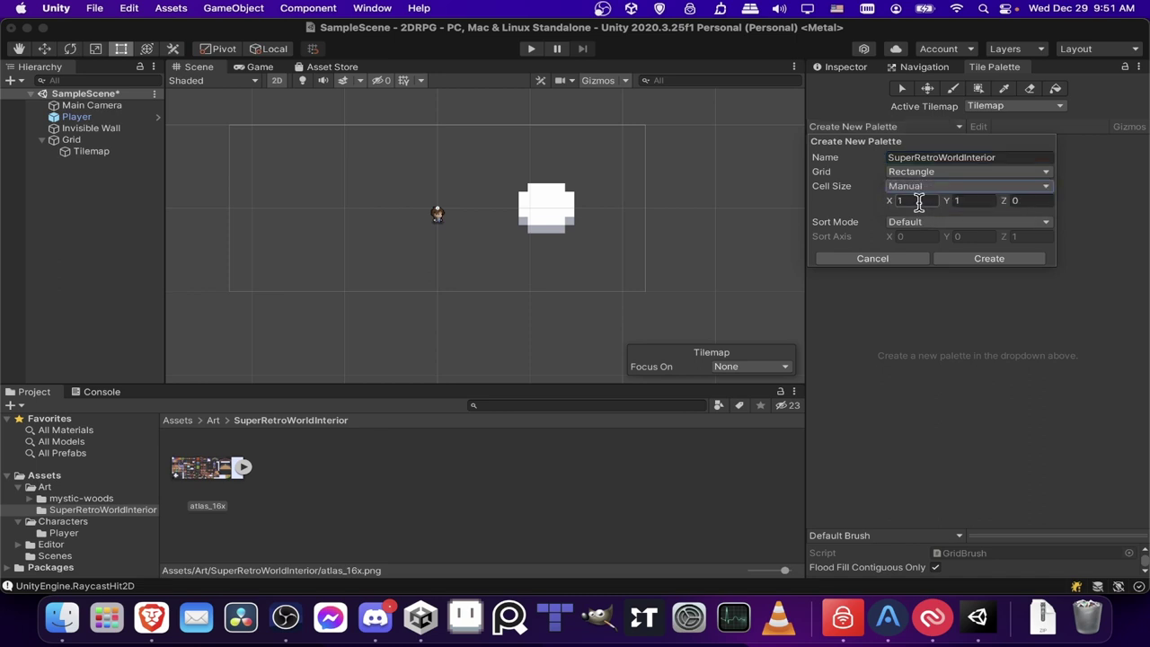
{"action": "left_click", "coordinate": [919, 202]}
{"action": "type", "text": "0.16"}
{"action": "key", "text": "Tab"}
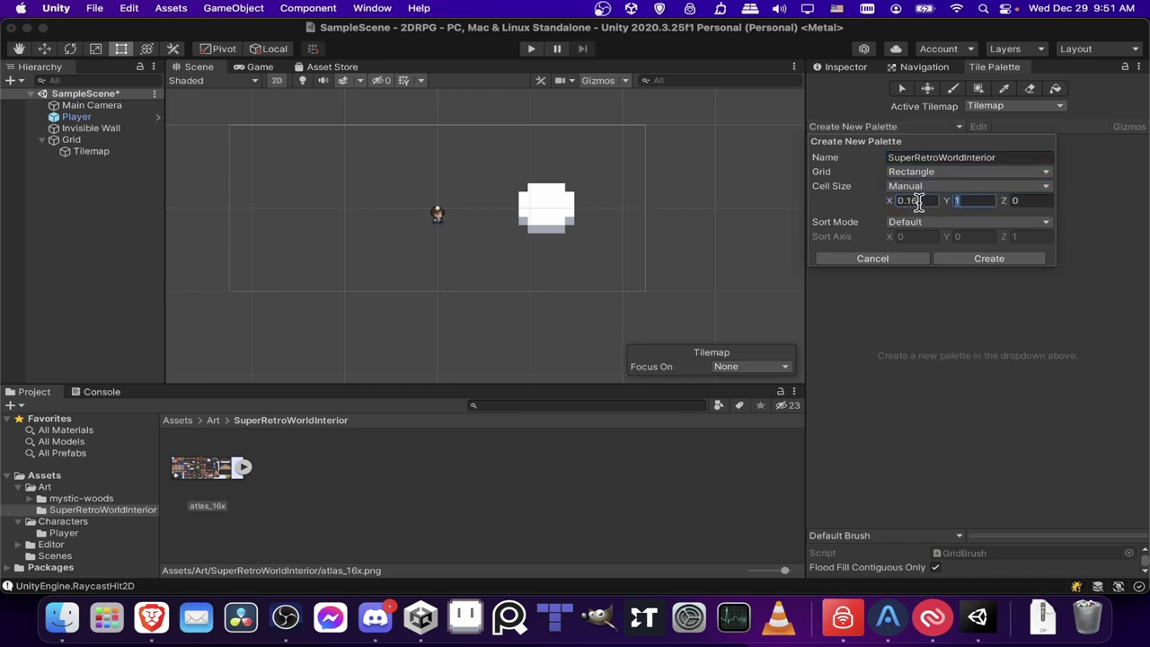
{"action": "type", "text": "0.16"}
{"action": "left_click", "coordinate": [958, 259]}
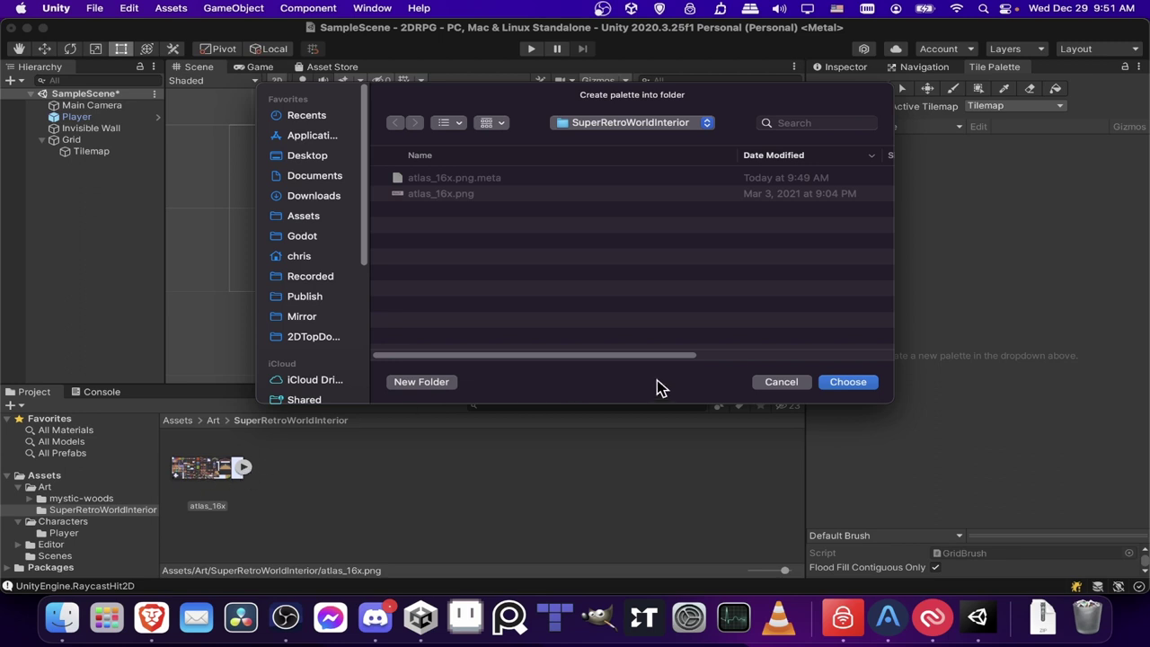
{"action": "left_click", "coordinate": [846, 385]}
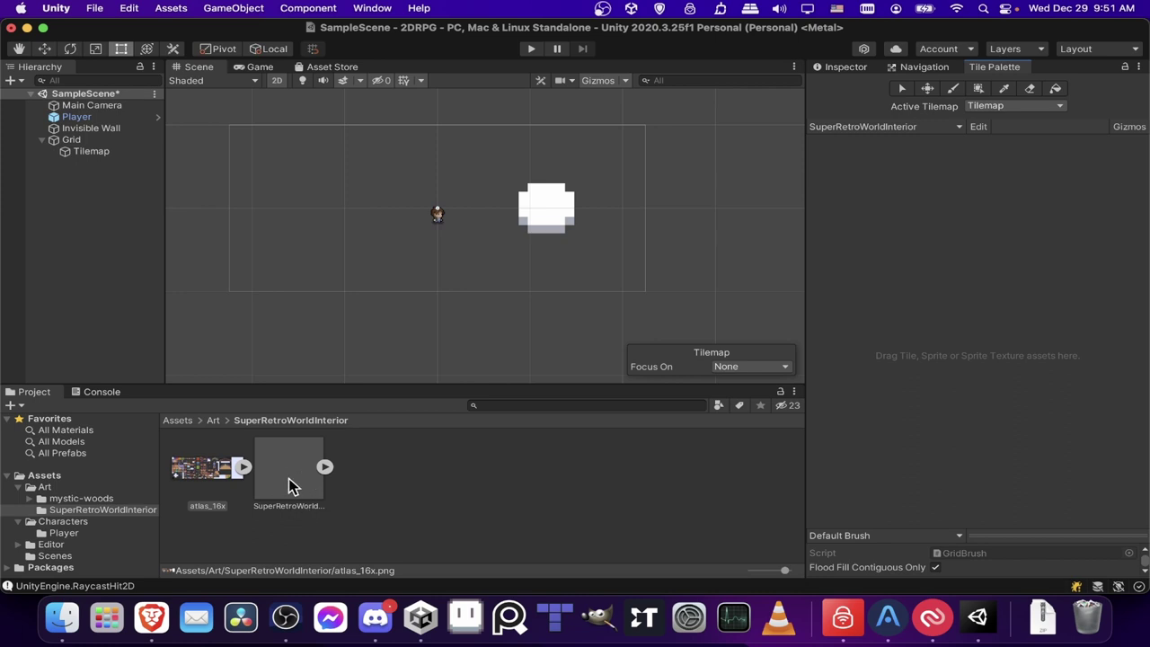
Add the atlas_16x texture to the palette, generating its tiles into a new folder named Tiles inside SuperRetroWorldInterior.
{"action": "left_click", "coordinate": [289, 485]}
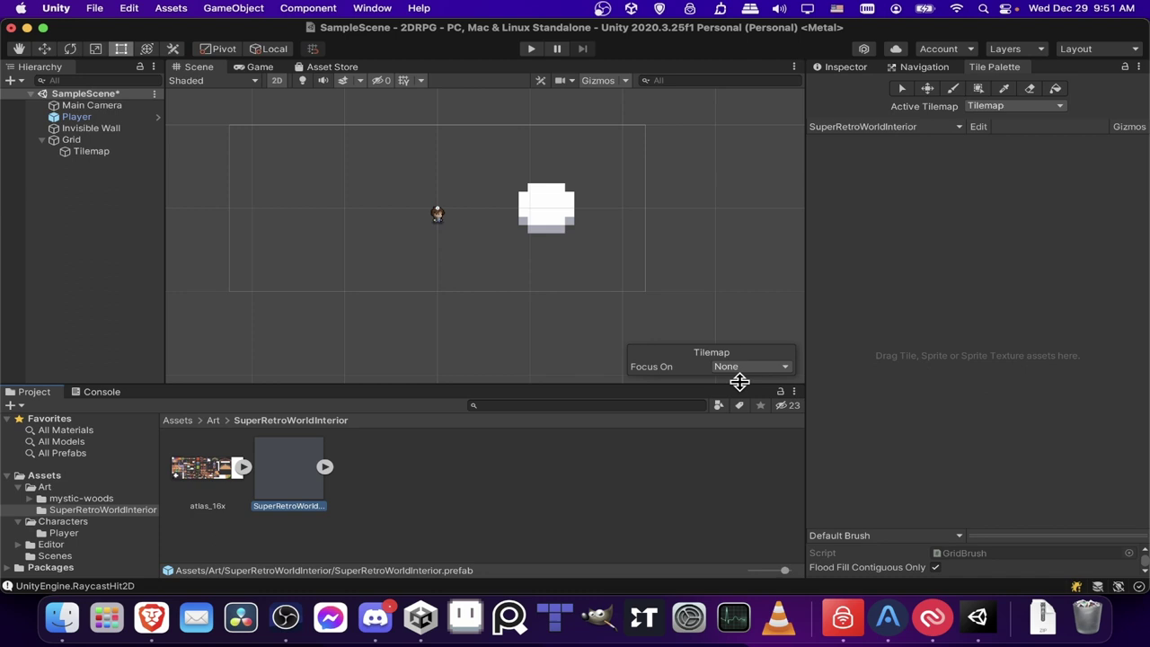
{"action": "left_click", "coordinate": [607, 482]}
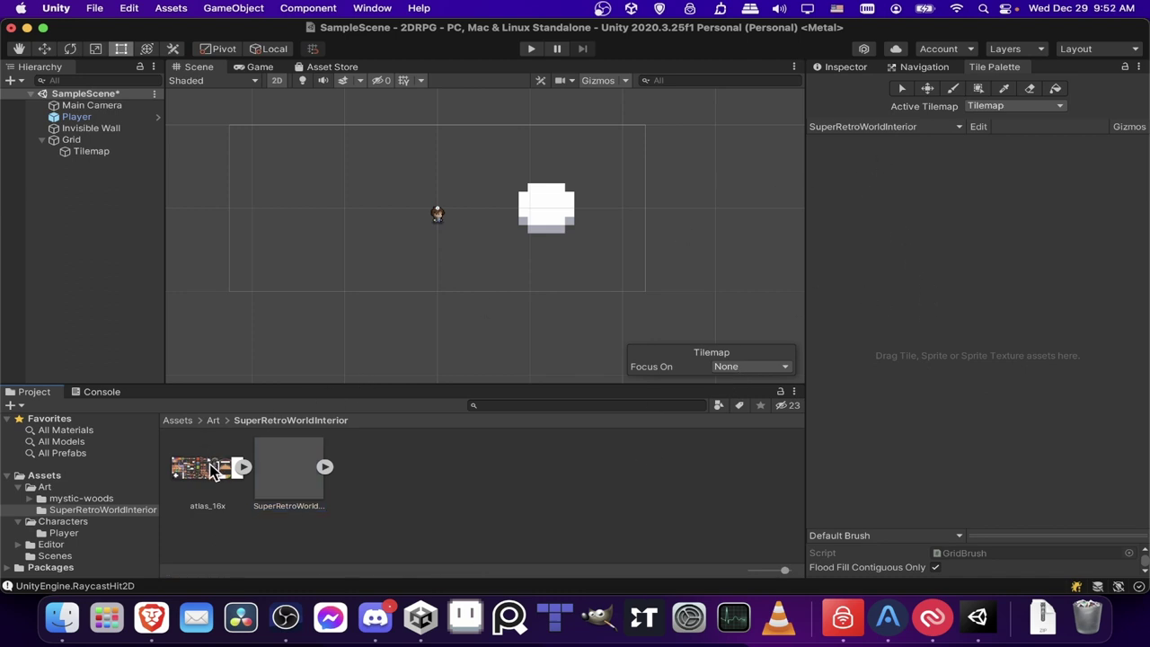
{"action": "left_click_drag", "start_coordinate": [212, 472], "coordinate": [870, 230]}
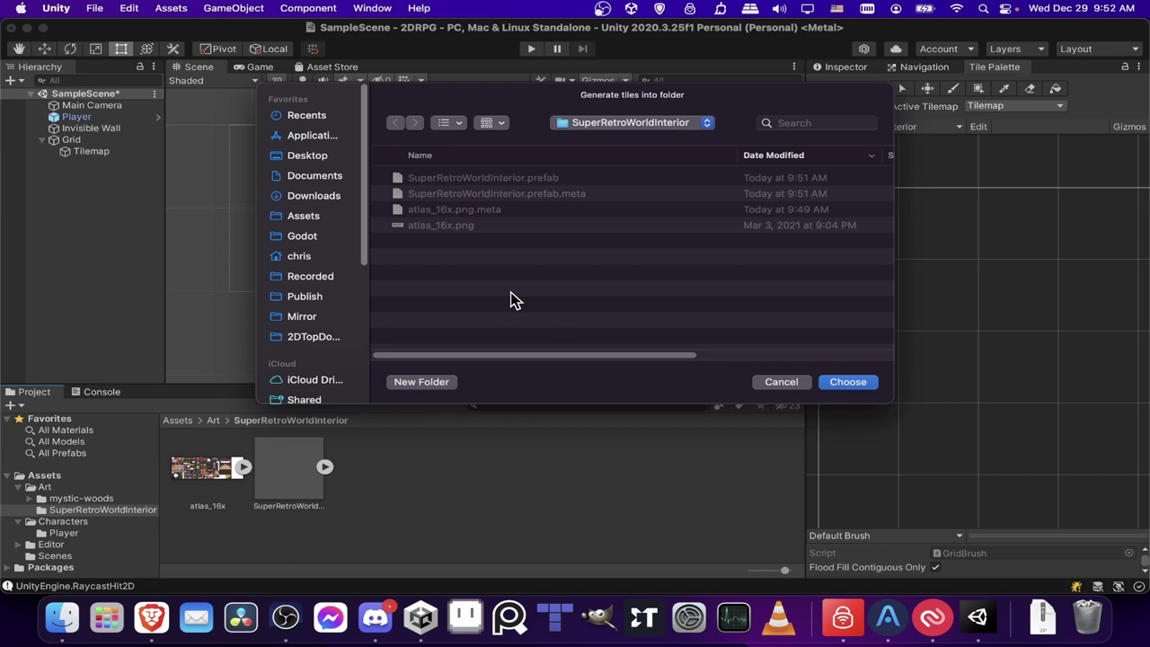
{"action": "left_click", "coordinate": [444, 384]}
{"action": "type", "text": "Tiles"}
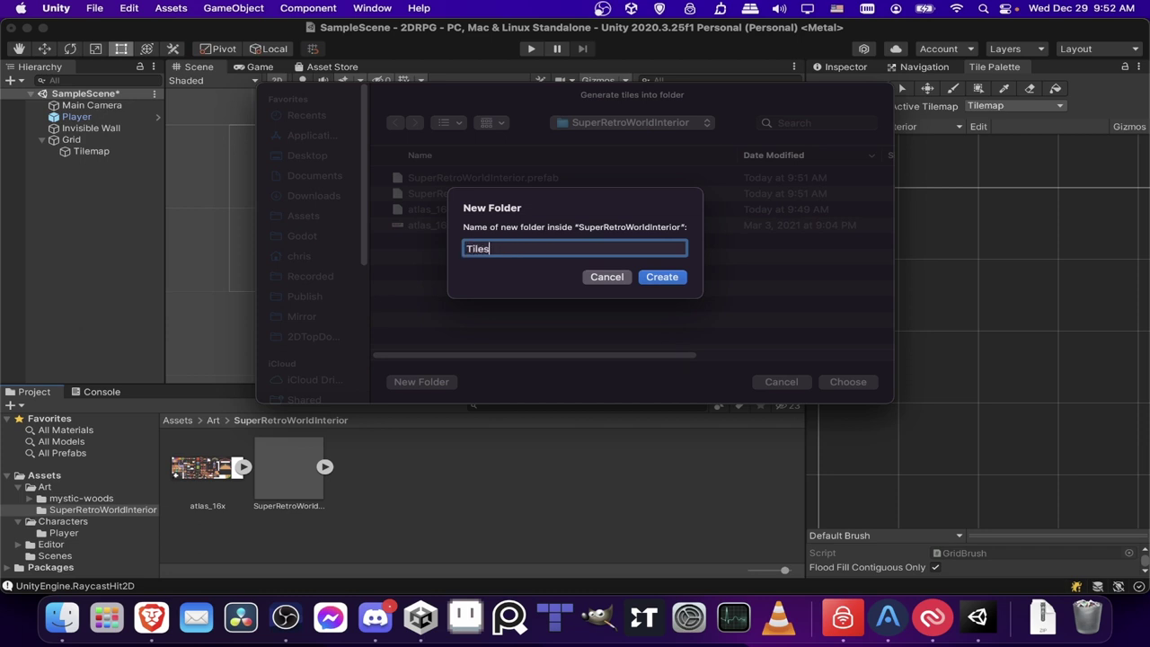
{"action": "key", "text": "Return"}
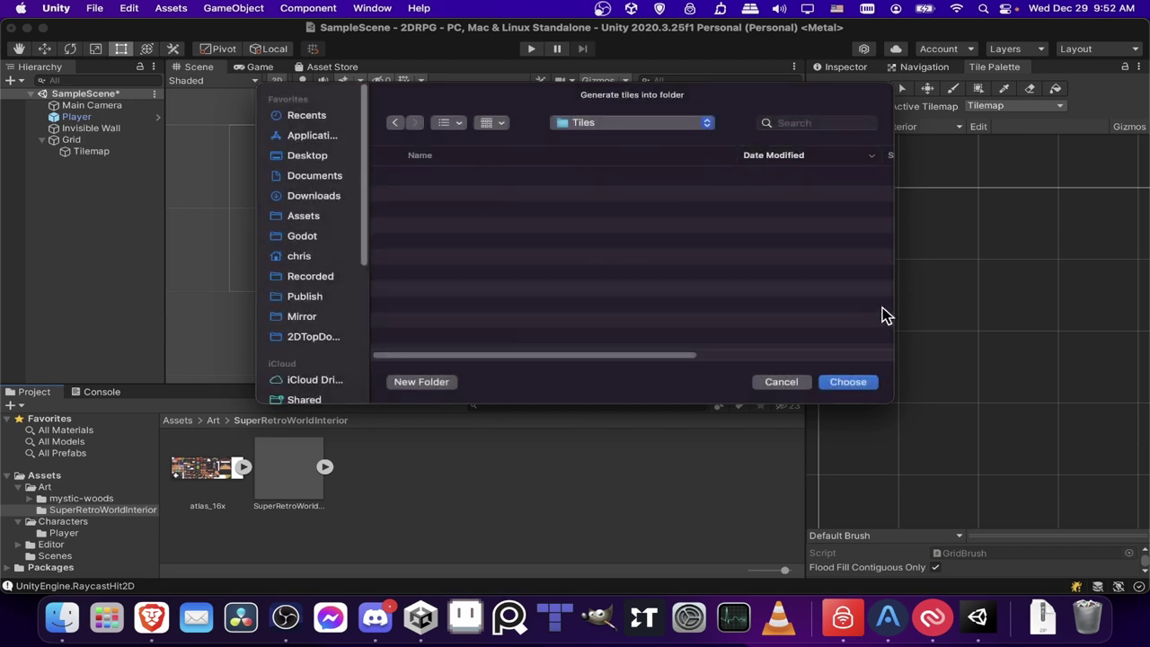
{"action": "left_click", "coordinate": [849, 382]}
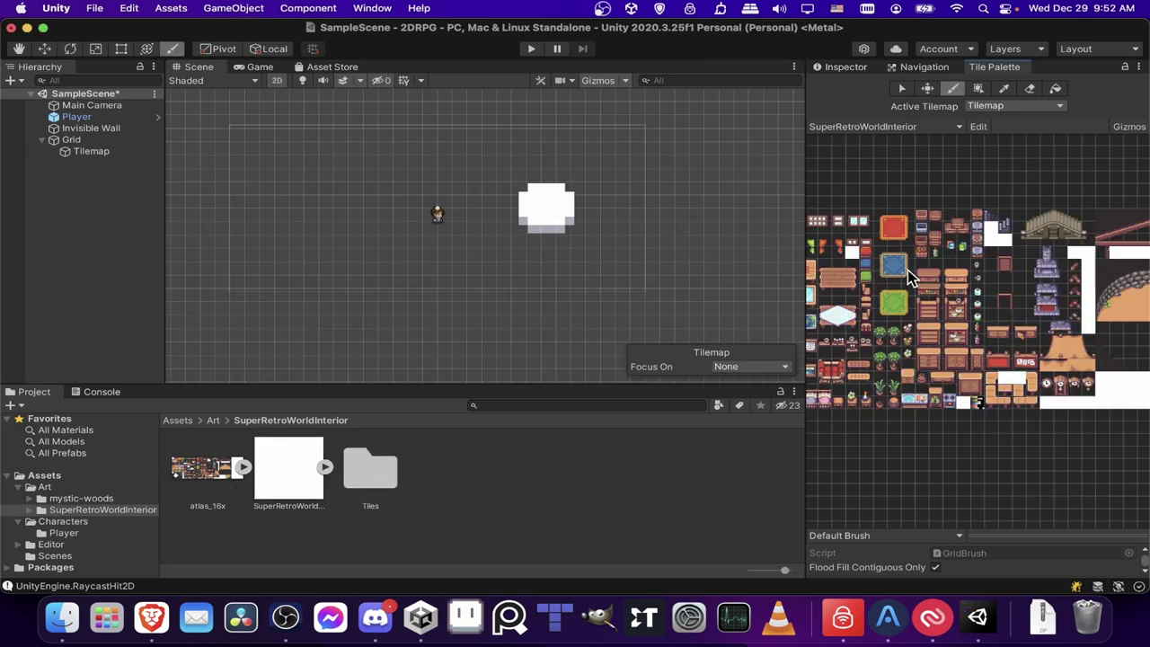
Look over the full tile set in the palette, from the floor and wall tiles to the furniture and large structures.
{"action": "middle_click_drag", "start_coordinate": [907, 270], "coordinate": [811, 267]}
{"action": "middle_click_drag", "start_coordinate": [966, 280], "coordinate": [1083, 265]}
{"action": "scroll", "coordinate": [933, 282], "scroll_direction": "up", "scroll_amount": 2}
{"action": "scroll", "coordinate": [882, 269], "scroll_direction": "down", "scroll_amount": 3}
{"action": "scroll", "coordinate": [996, 275], "scroll_direction": "down", "scroll_amount": 3}
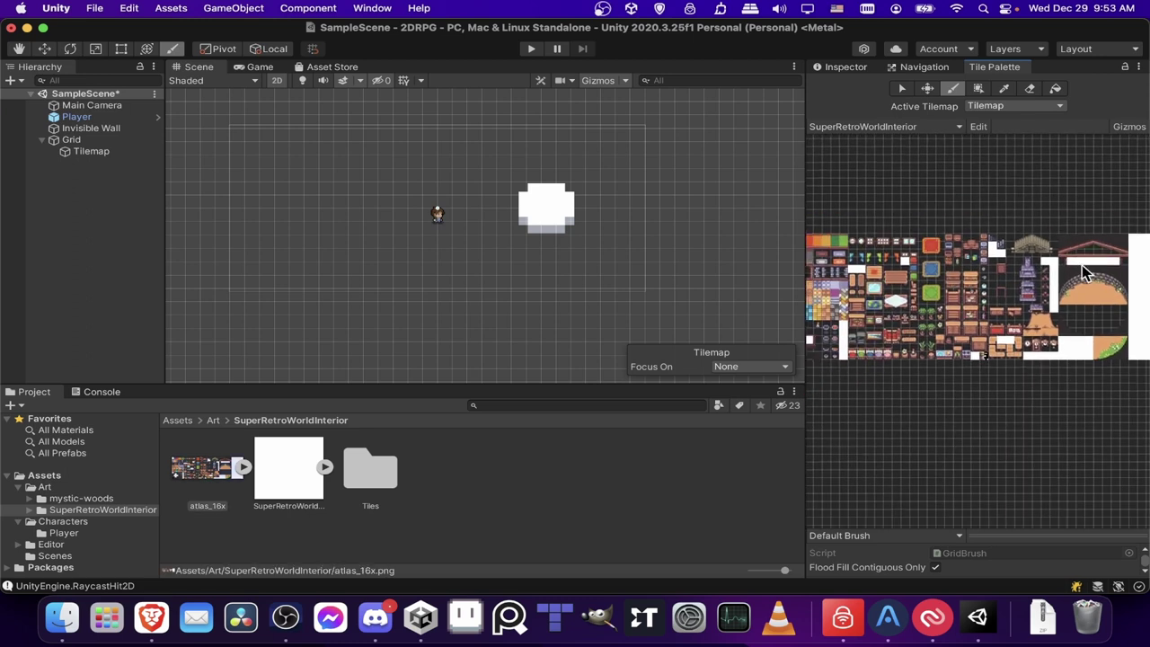
{"action": "middle_click_drag", "start_coordinate": [898, 272], "coordinate": [786, 248]}
{"action": "middle_click_drag", "start_coordinate": [955, 245], "coordinate": [925, 249]}
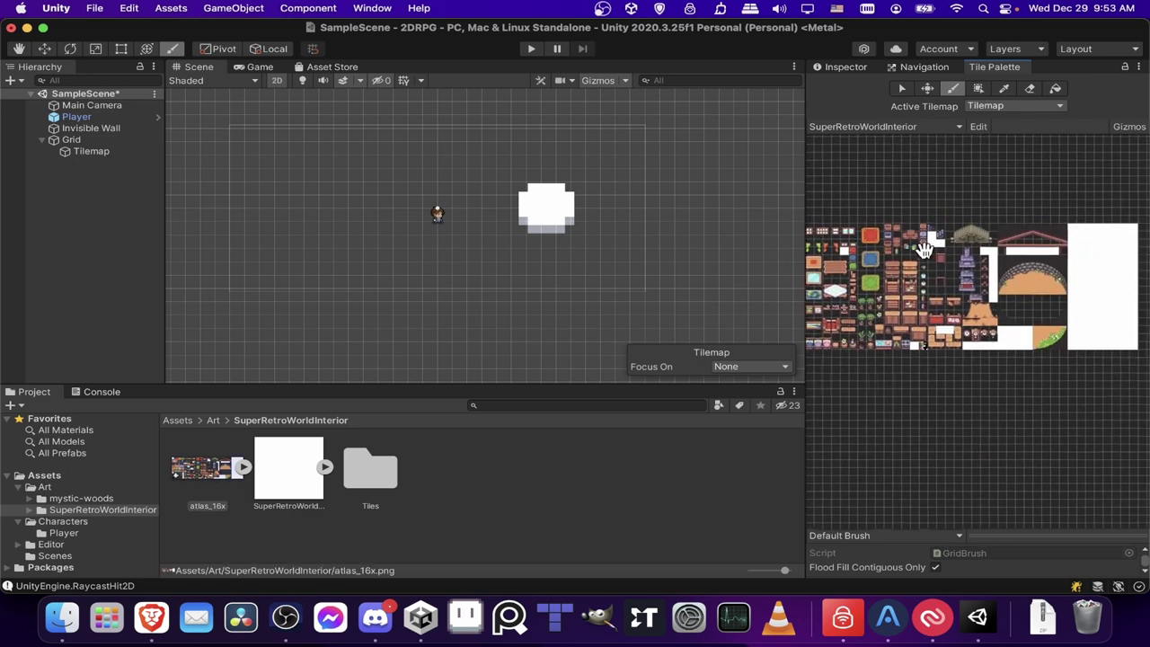
{"action": "scroll", "coordinate": [953, 274], "scroll_direction": "up", "scroll_amount": 4}
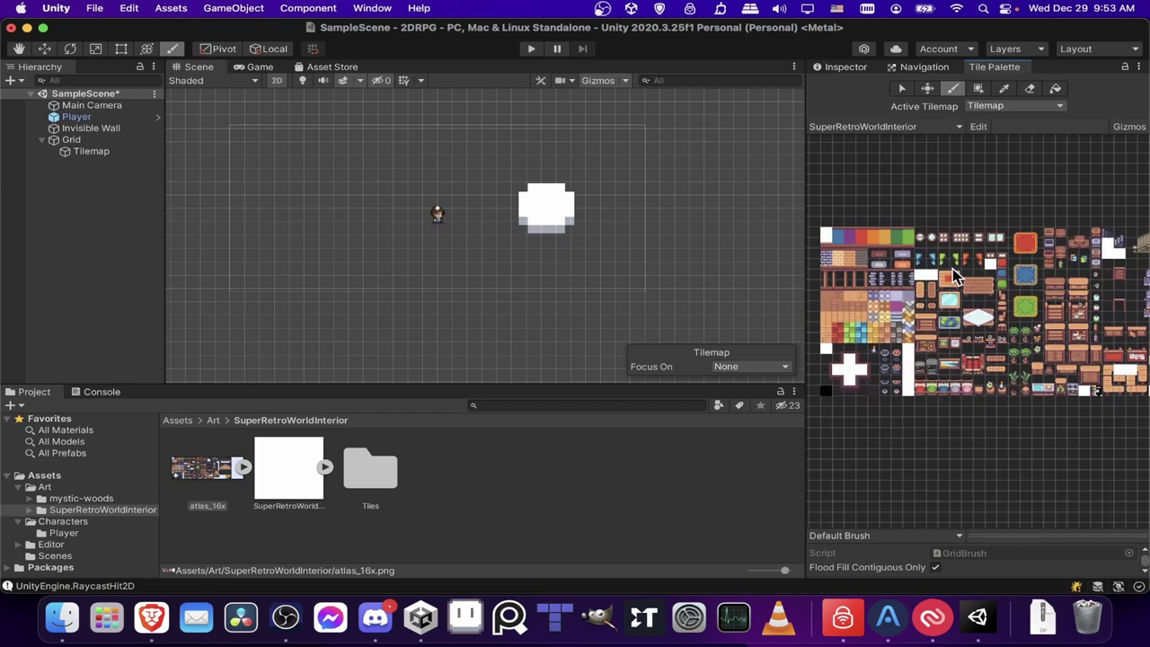
{"action": "scroll", "coordinate": [952, 274], "scroll_direction": "up", "scroll_amount": 3}
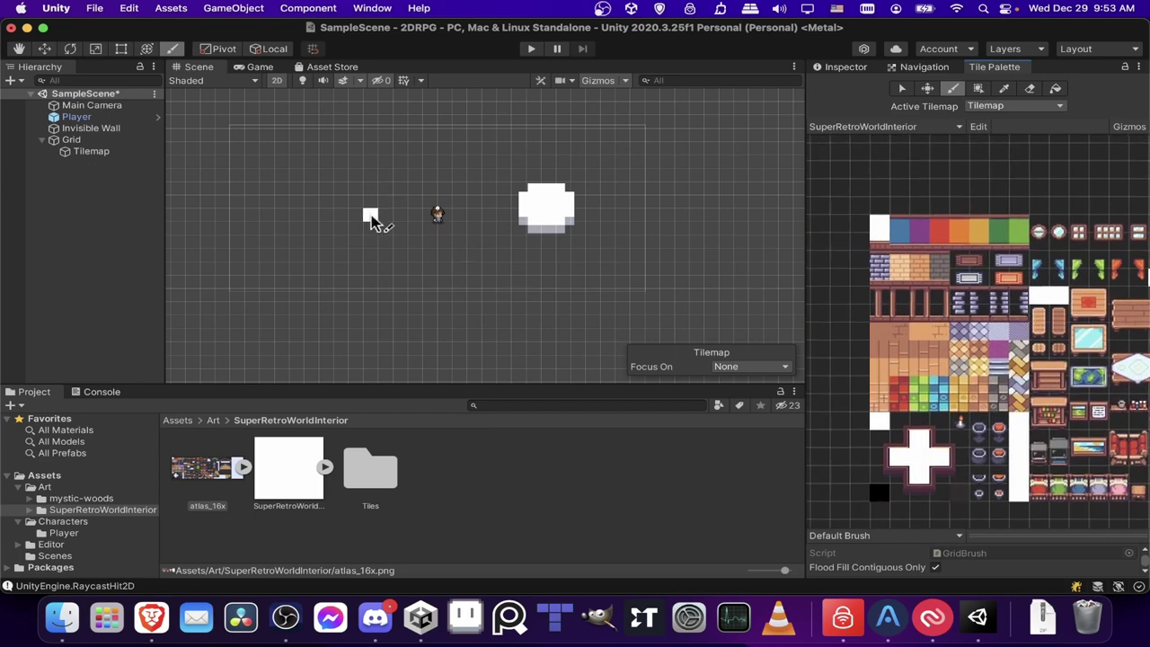
Paint a rectangular outline about 16 by 8 cells around the player and wall with the plain orange-brown floor tile.
{"action": "left_click", "coordinate": [144, 152]}
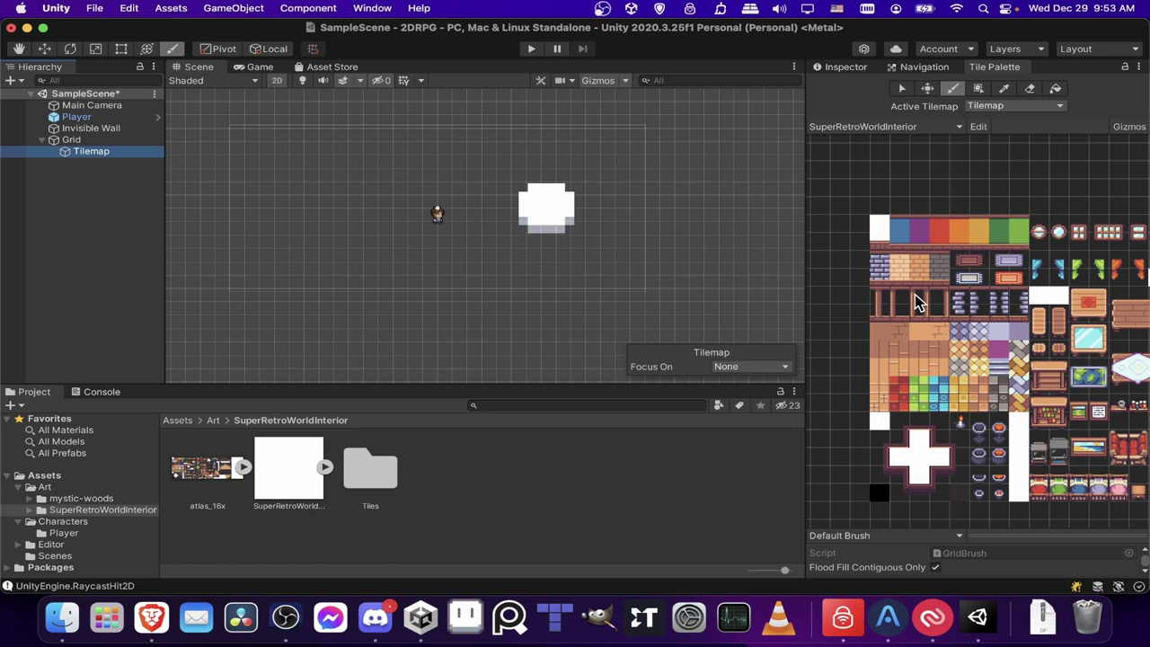
{"action": "middle_click_drag", "start_coordinate": [923, 309], "coordinate": [903, 300]}
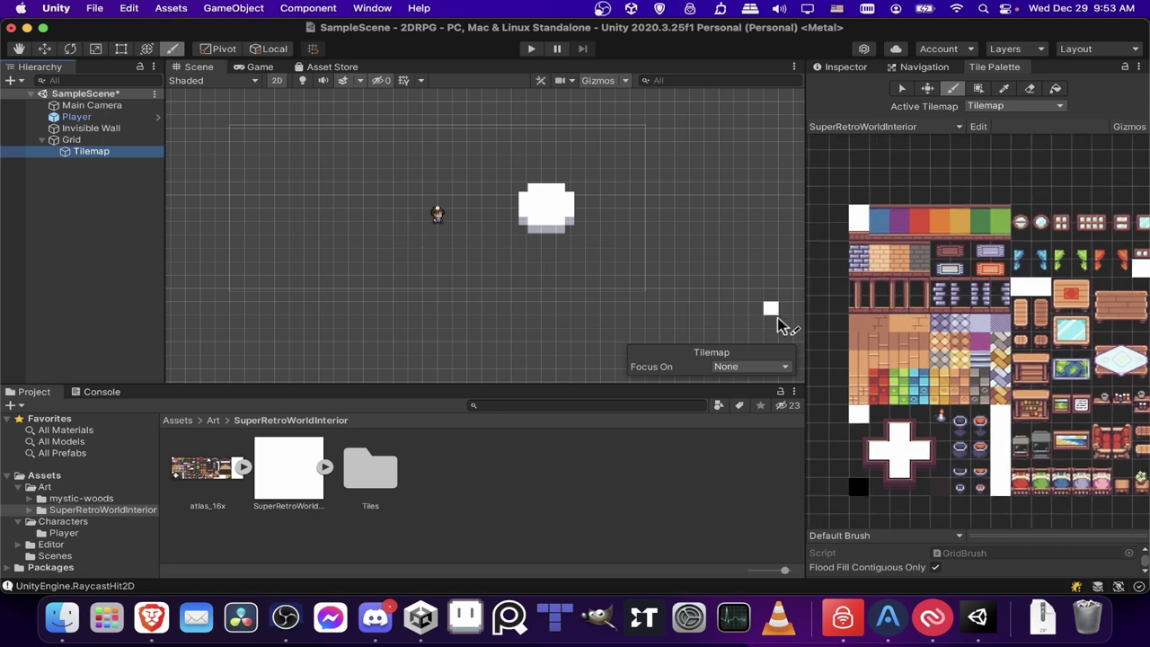
{"action": "left_click", "coordinate": [852, 333]}
{"action": "scroll", "coordinate": [539, 275], "scroll_direction": "up", "scroll_amount": 2}
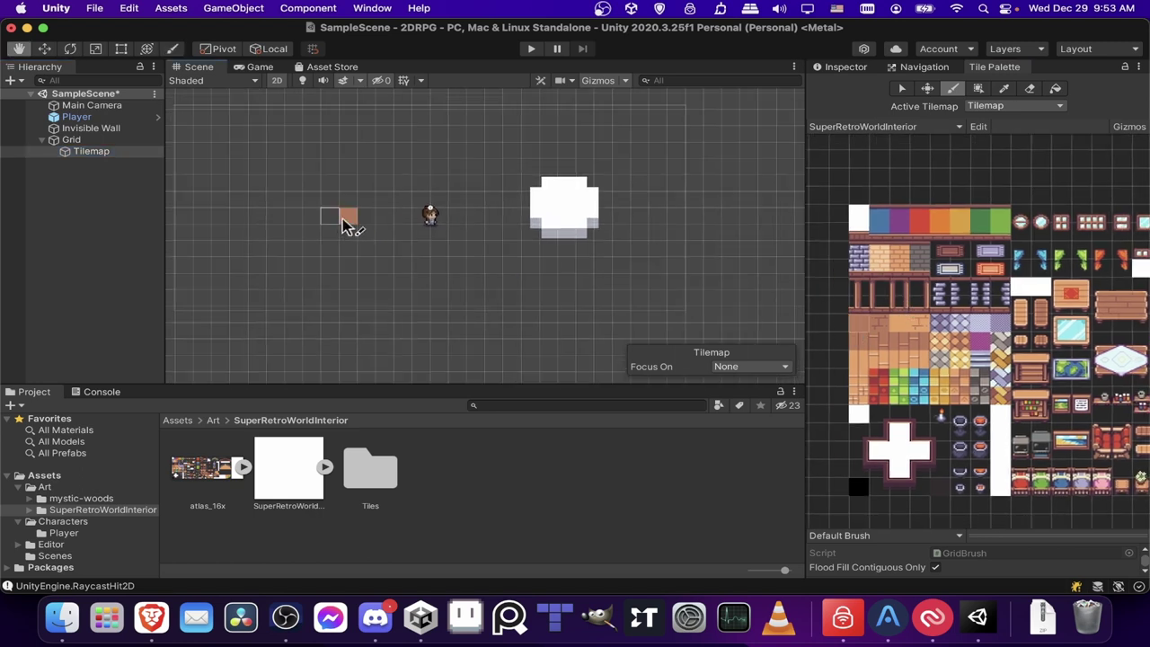
{"action": "middle_click_drag", "start_coordinate": [344, 225], "coordinate": [415, 256]}
{"action": "mouse_move", "coordinate": [402, 191]}
{"action": "left_mouse_down"}
{"action": "mouse_move", "coordinate": [664, 198]}
{"action": "mouse_move", "coordinate": [675, 210]}
{"action": "mouse_move", "coordinate": [675, 321]}
{"action": "mouse_move", "coordinate": [419, 315]}
{"action": "mouse_move", "coordinate": [411, 198]}
{"action": "left_mouse_up"}
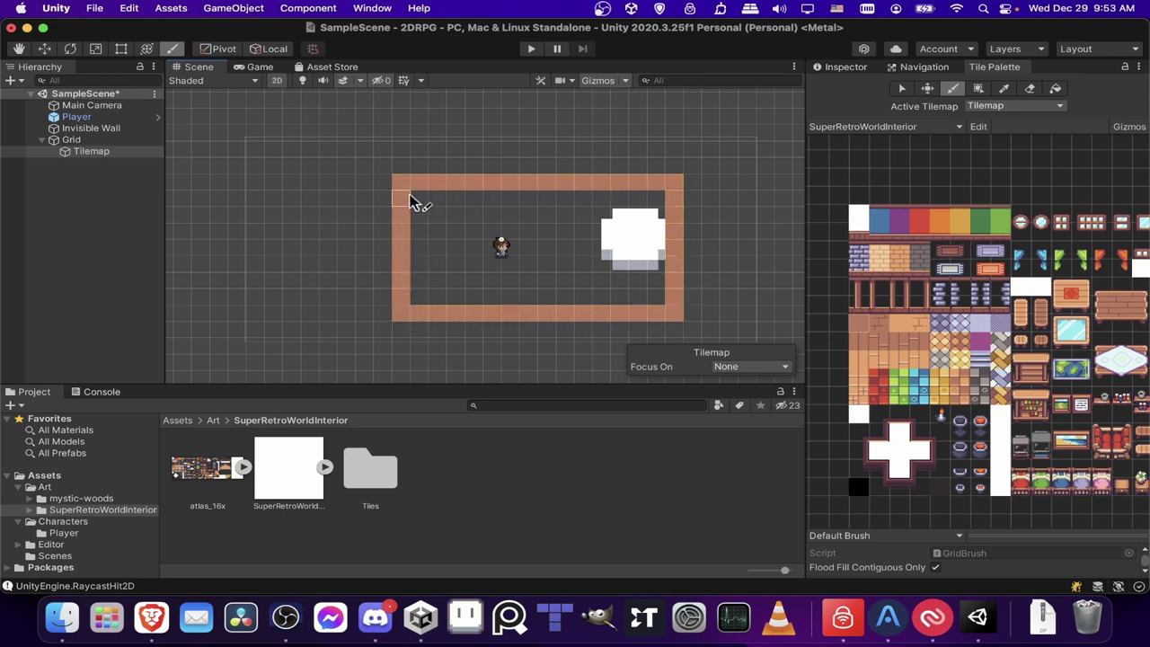
Flood-fill the inside of the painted outline with the same floor tile and switch back to the paint brush.
{"action": "left_click", "coordinate": [1056, 88]}
{"action": "left_click", "coordinate": [534, 232]}
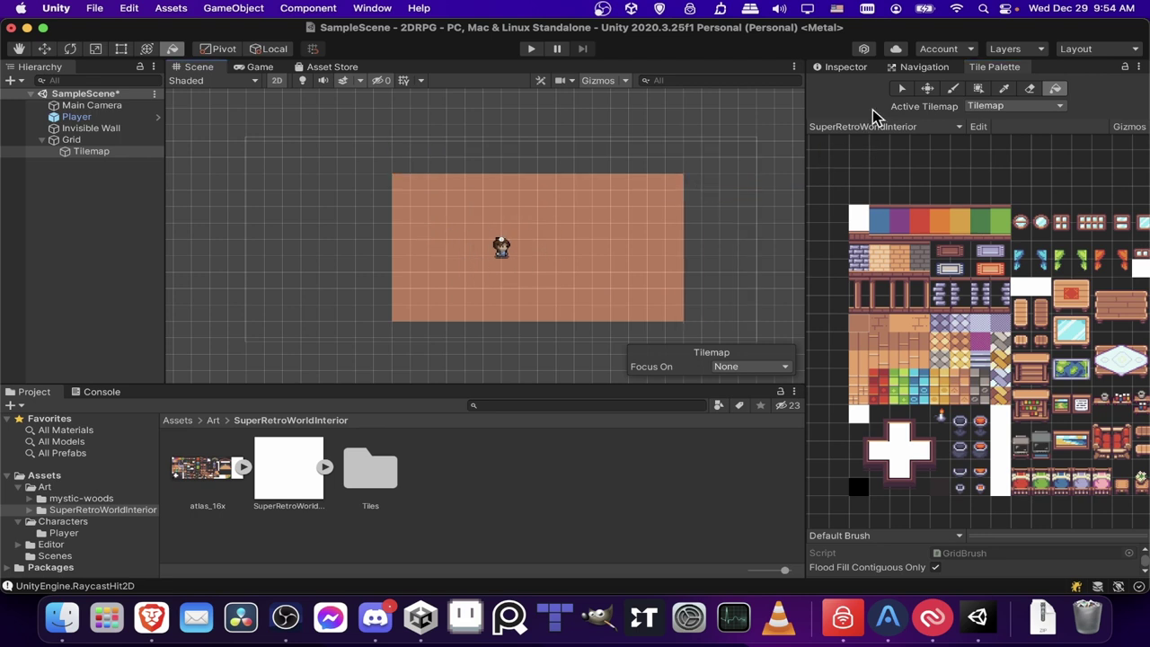
{"action": "left_click", "coordinate": [949, 91]}
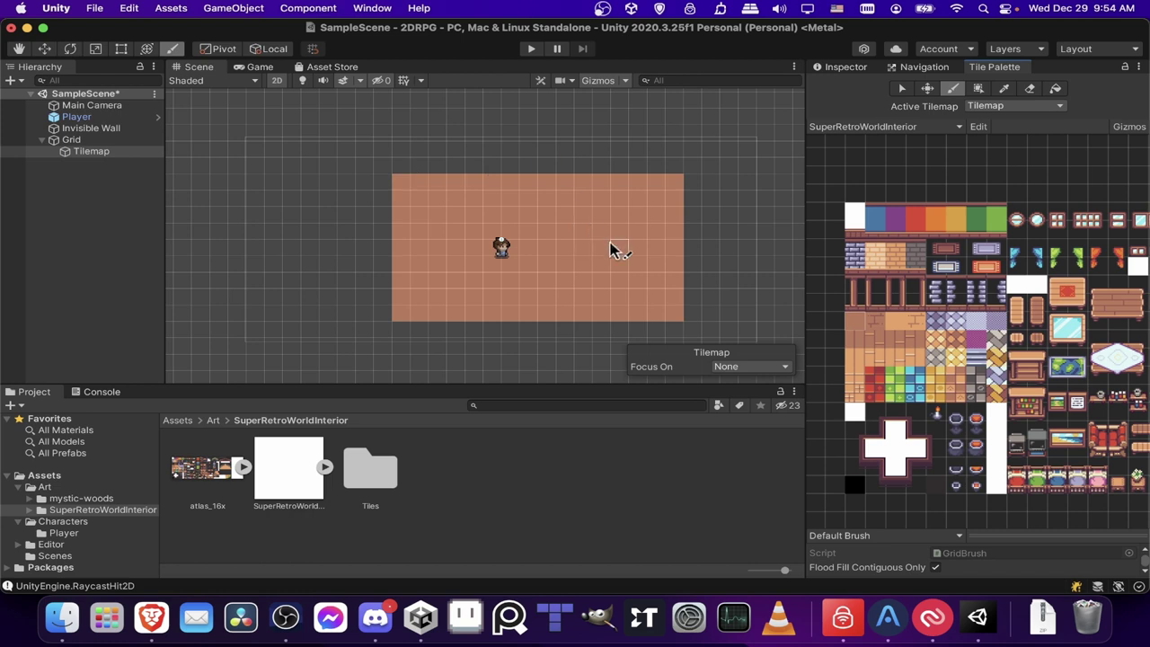
{"action": "middle_click_drag", "start_coordinate": [610, 248], "coordinate": [515, 243]}
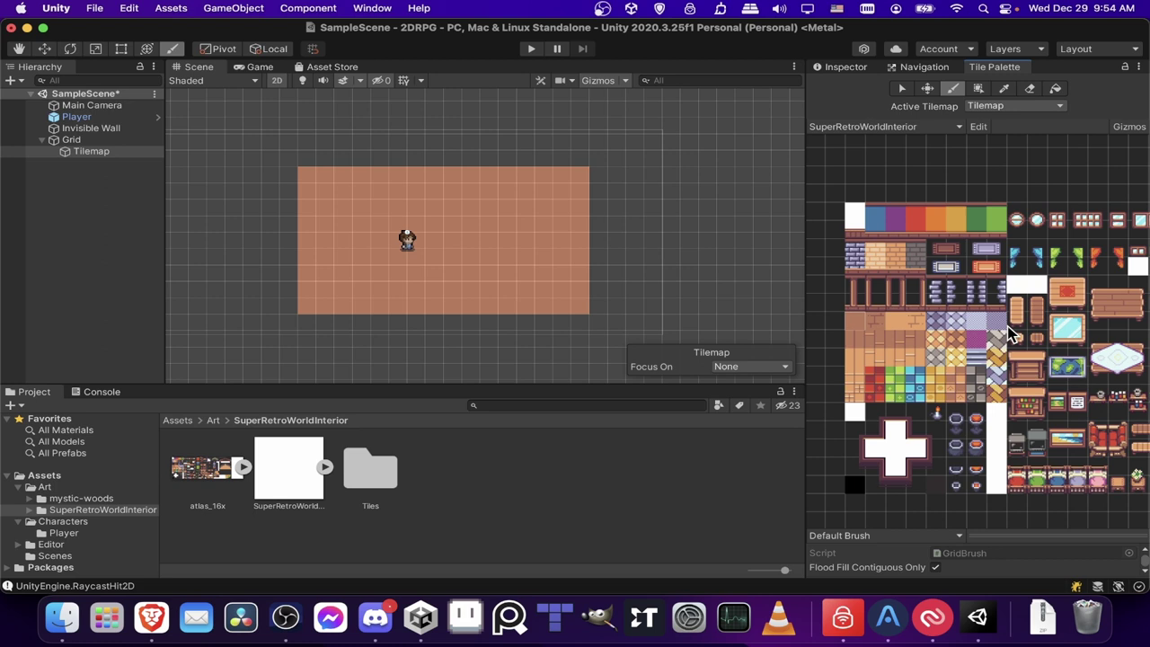
Rename the Tilemap object to Ground and set its Tilemap Renderer's Order in Layer to -5.
{"action": "left_click", "coordinate": [112, 154]}
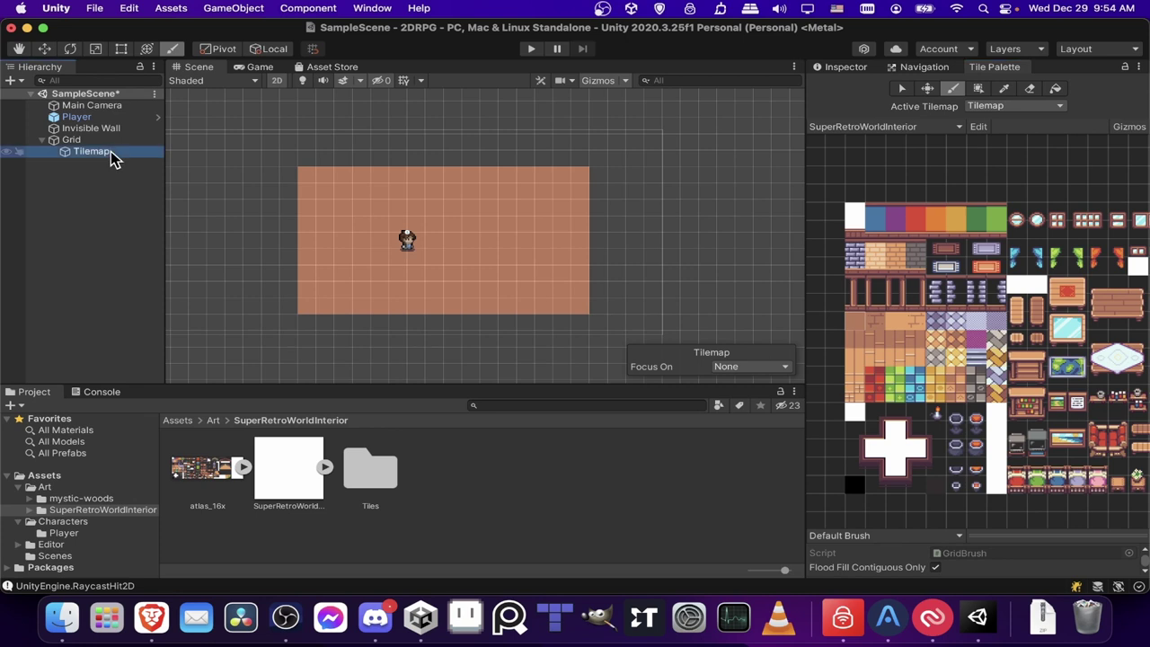
{"action": "left_click", "coordinate": [856, 69]}
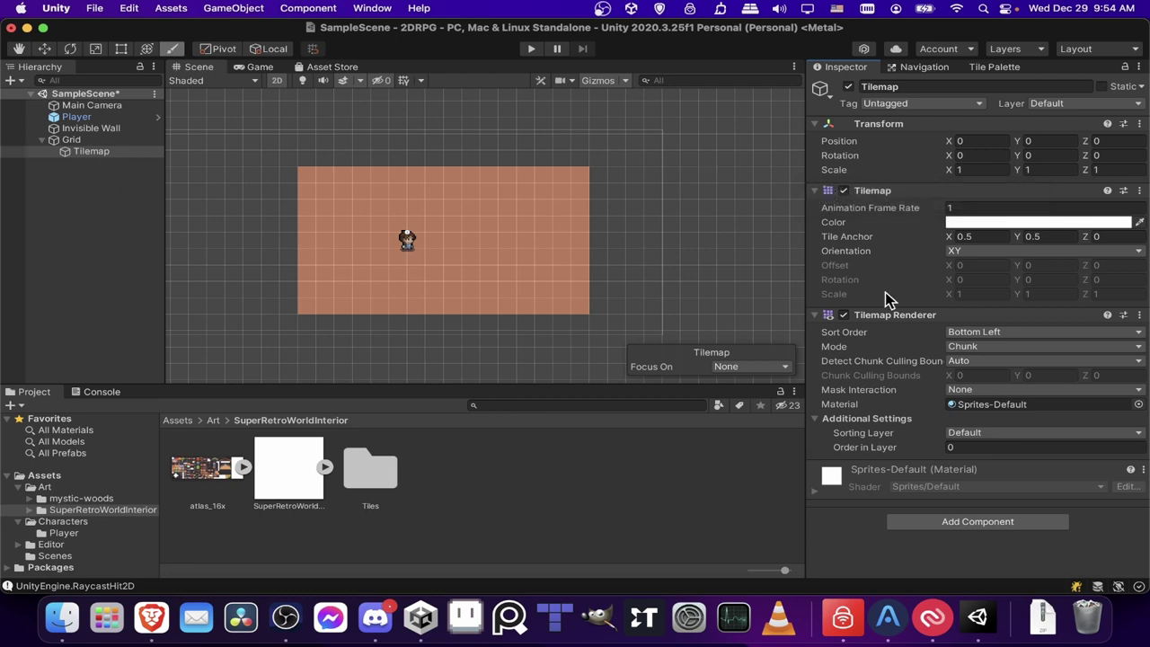
{"action": "left_click", "coordinate": [956, 434]}
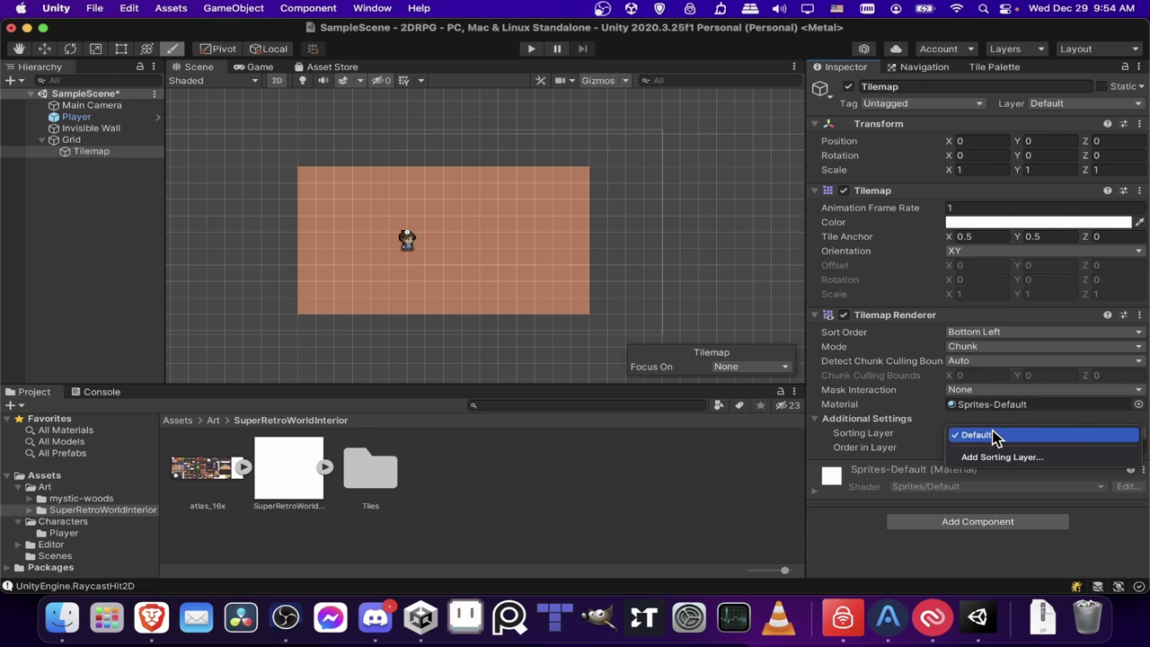
{"action": "left_click", "coordinate": [925, 438]}
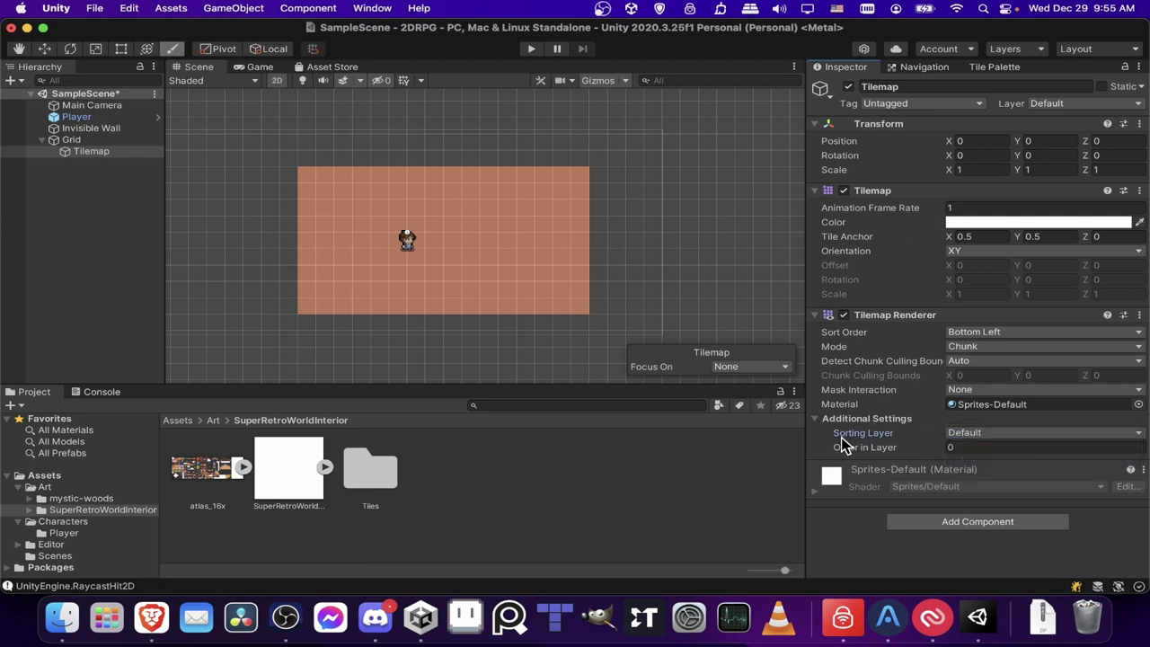
{"action": "left_click", "coordinate": [993, 449]}
{"action": "left_click", "coordinate": [902, 448]}
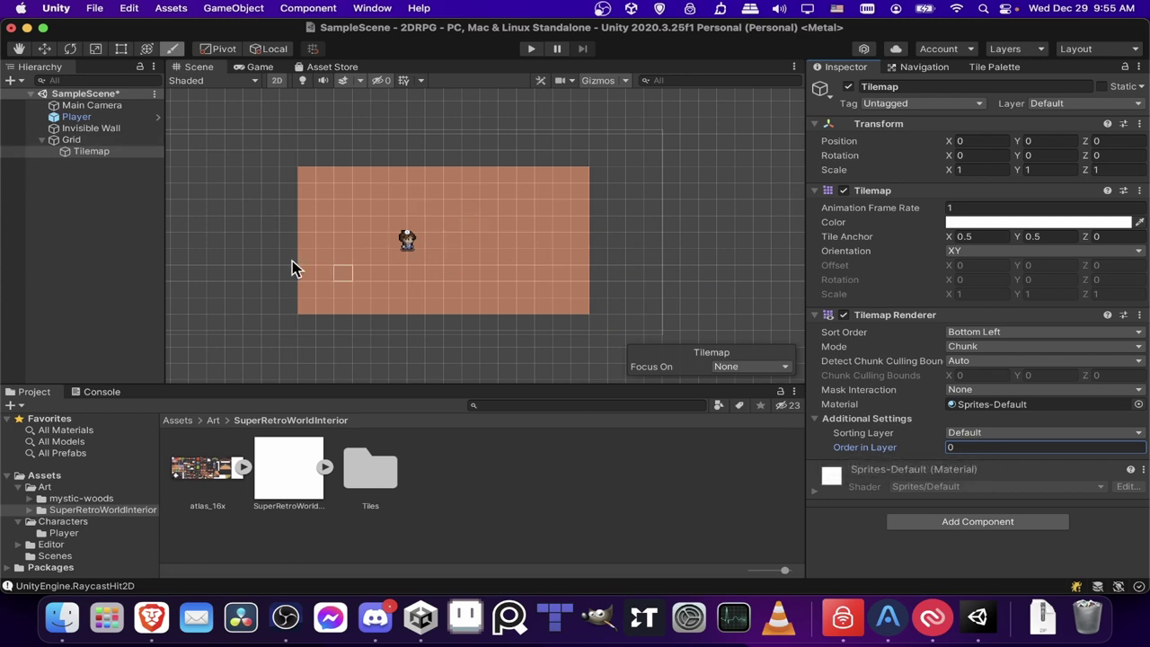
{"action": "left_click", "coordinate": [919, 85]}
{"action": "type", "text": "Ground"}
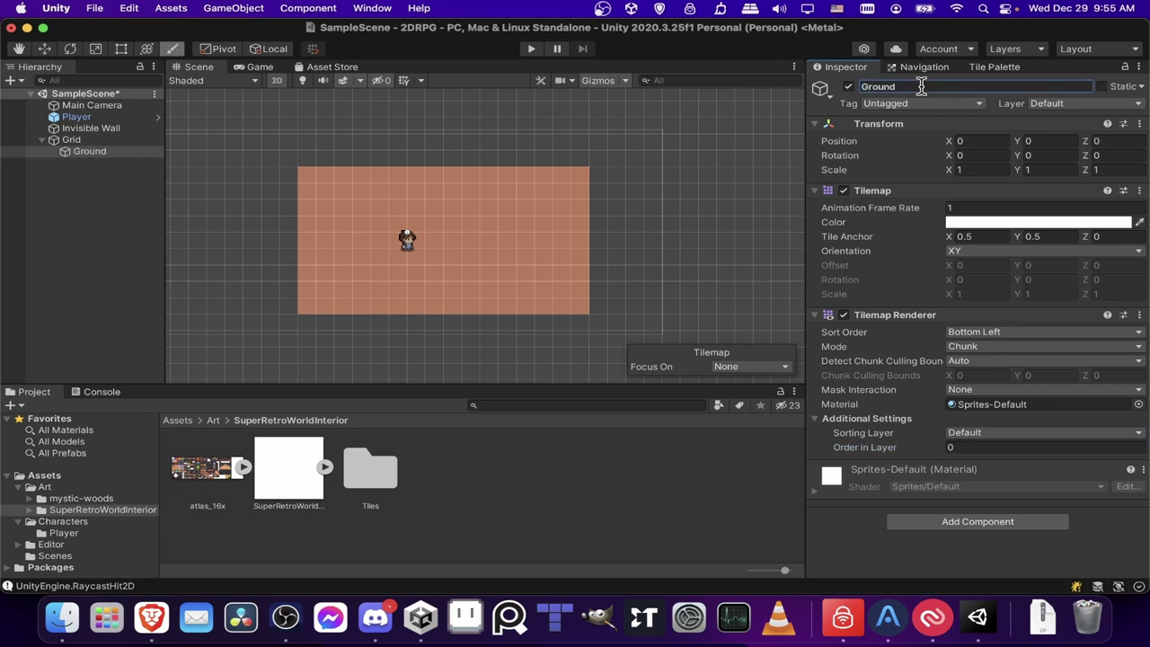
{"action": "left_click", "coordinate": [977, 447]}
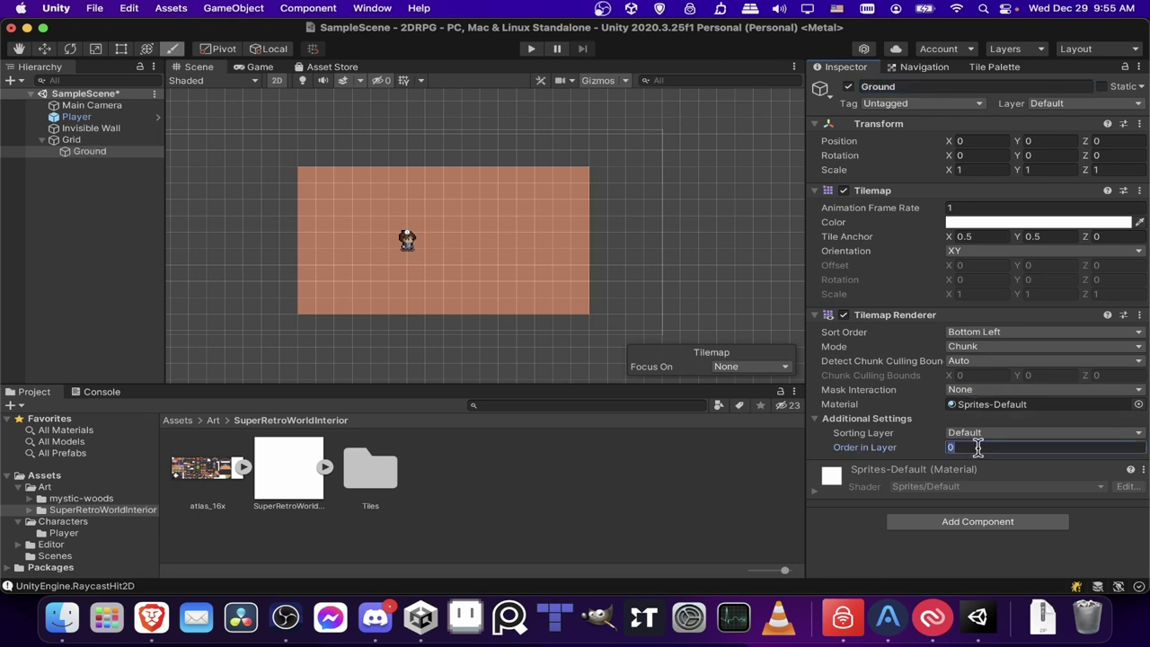
{"action": "type", "text": "-5"}
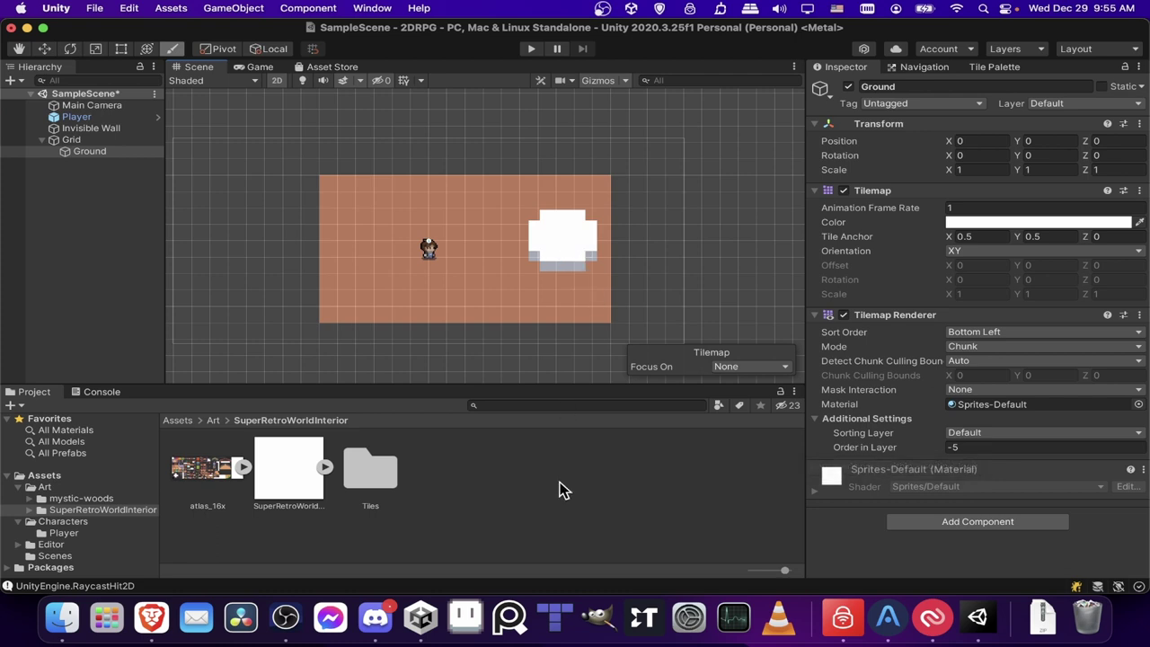
Duplicate the Ground tilemap under the Grid and rename the copy Walls.
{"action": "scroll", "coordinate": [453, 233], "scroll_direction": "up", "scroll_amount": 3}
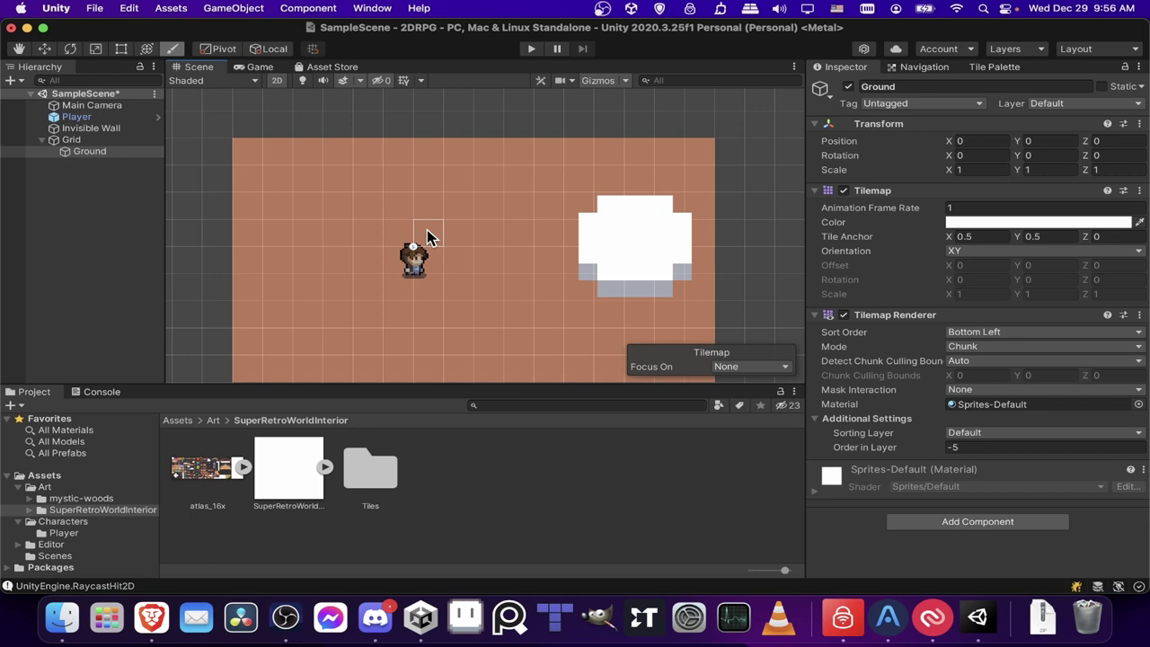
{"action": "left_click", "coordinate": [101, 154]}
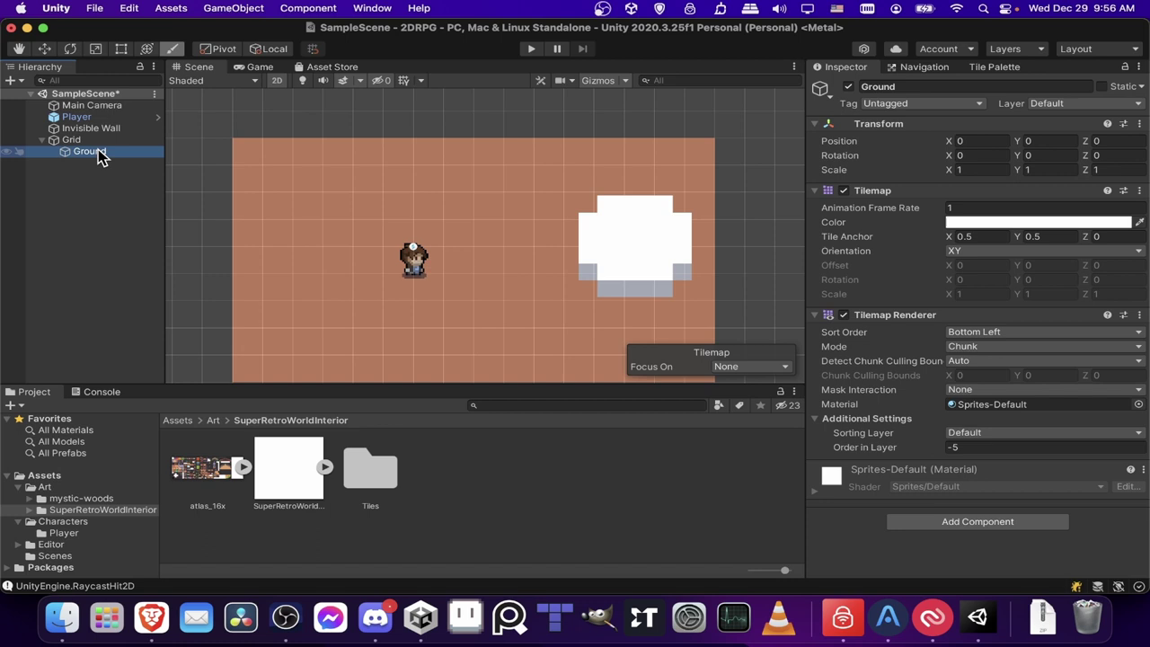
{"action": "key", "text": "super+d"}
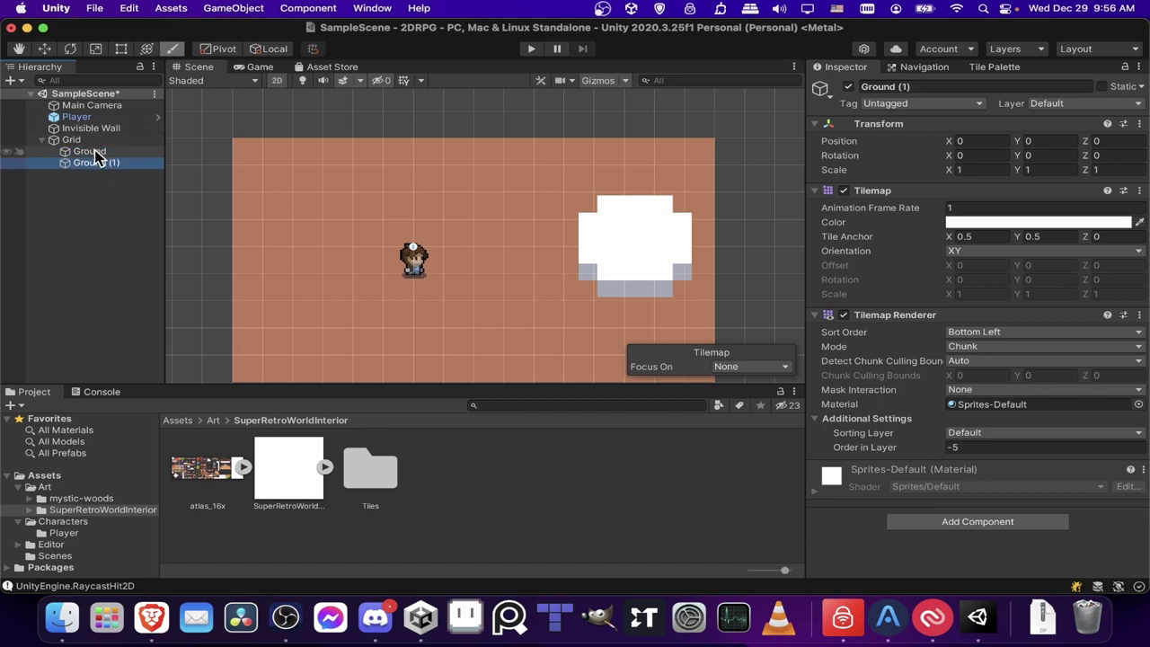
{"action": "left_click", "coordinate": [927, 87]}
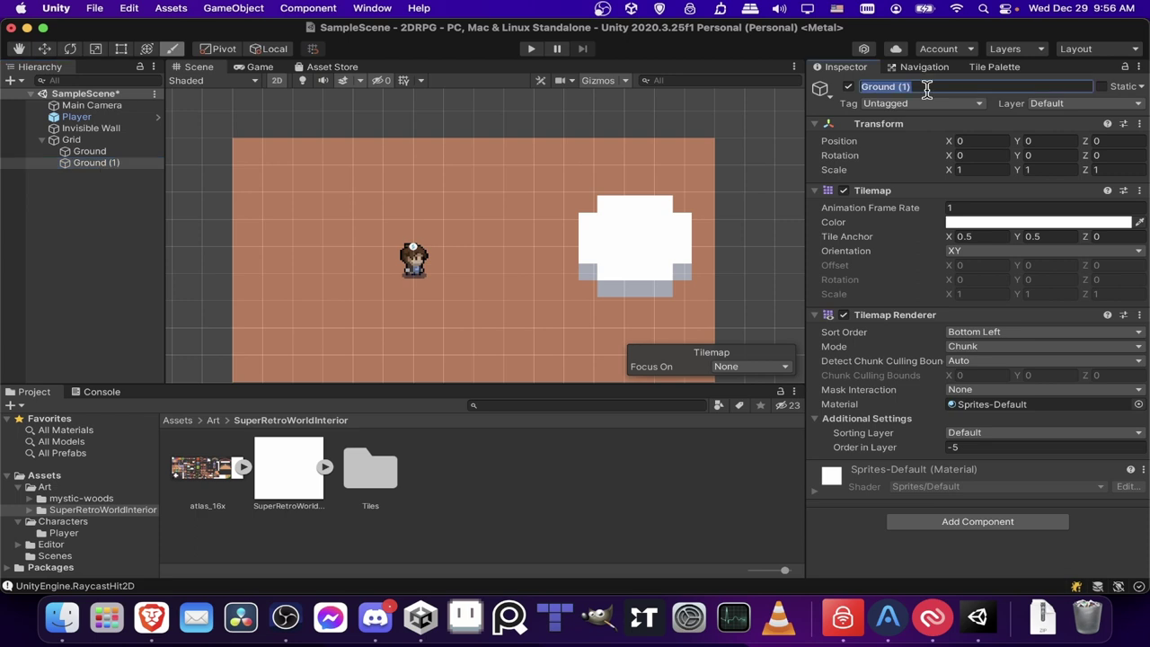
{"action": "type", "text": "Walls"}
{"action": "left_click", "coordinate": [76, 164]}
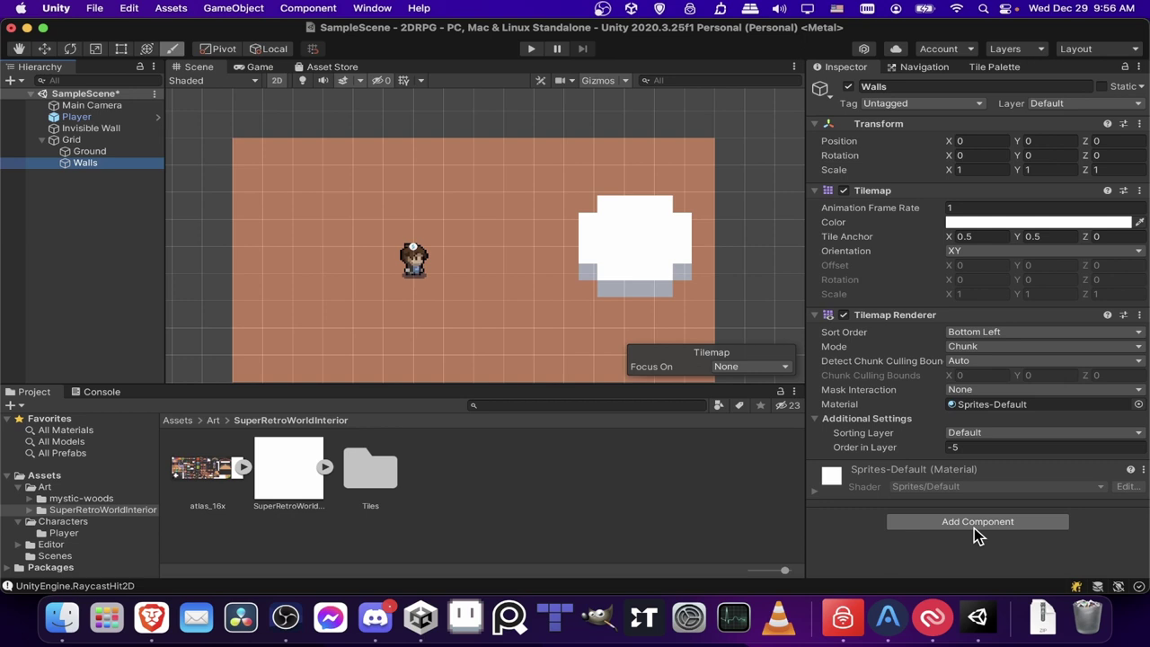
{"action": "scroll", "coordinate": [629, 310], "scroll_direction": "down", "scroll_amount": 3}
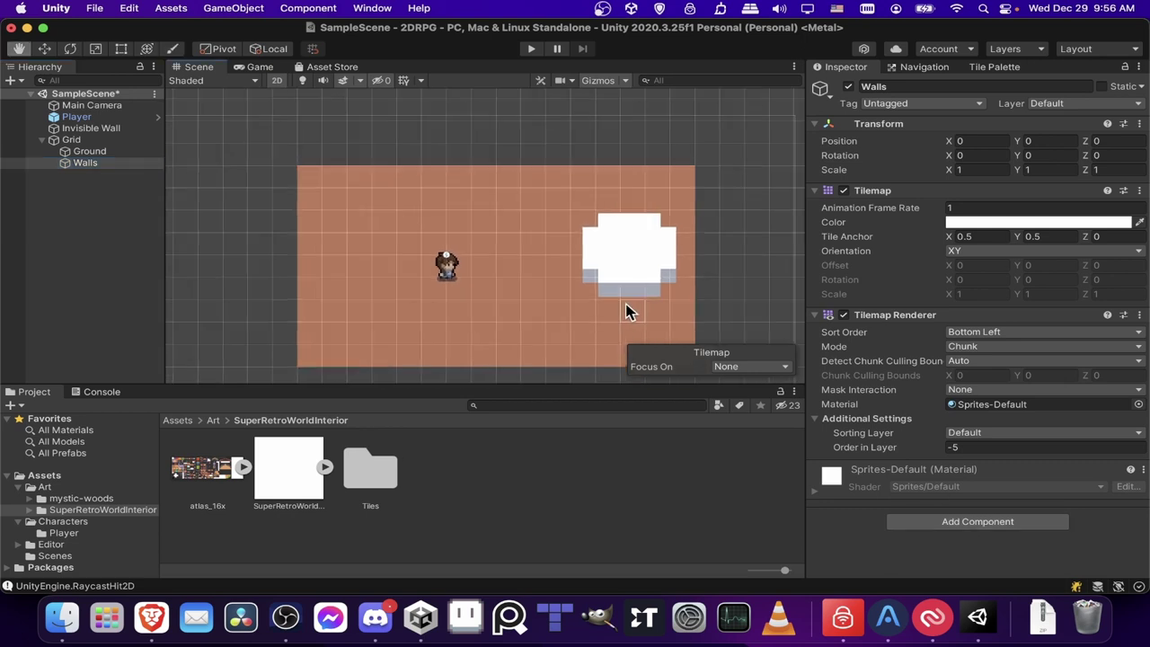
Add a Tilemap Collider 2D component to the Walls tilemap.
{"action": "left_click_drag", "start_coordinate": [620, 308], "coordinate": [626, 295]}
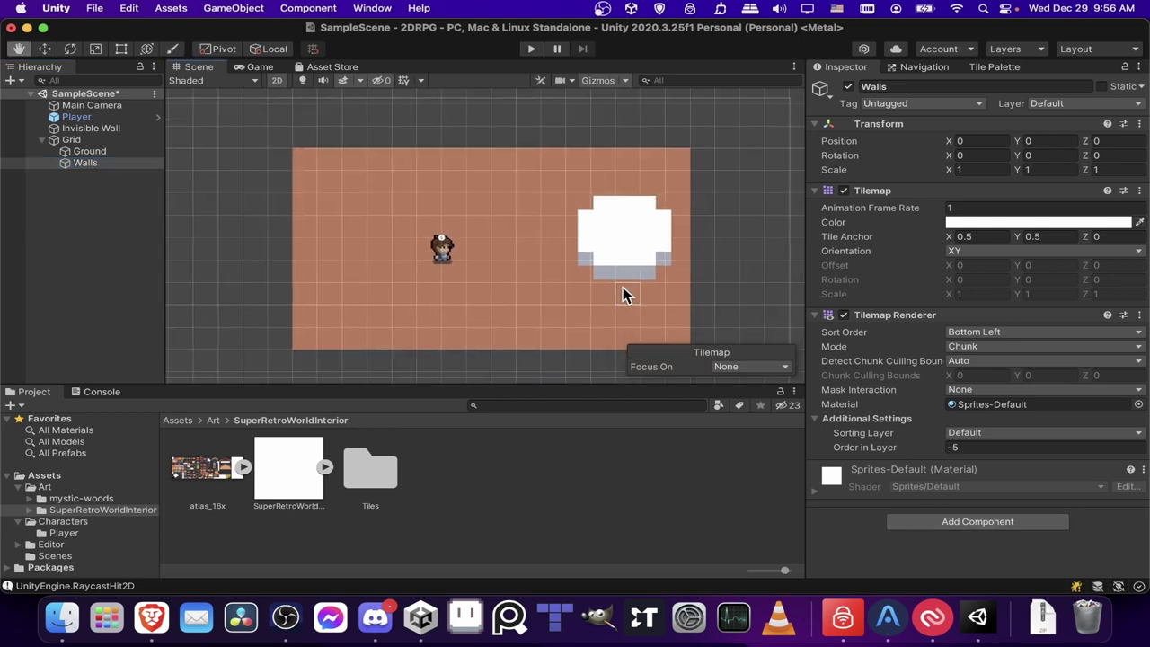
{"action": "left_click", "coordinate": [960, 523]}
{"action": "type", "text": "tilemap"}
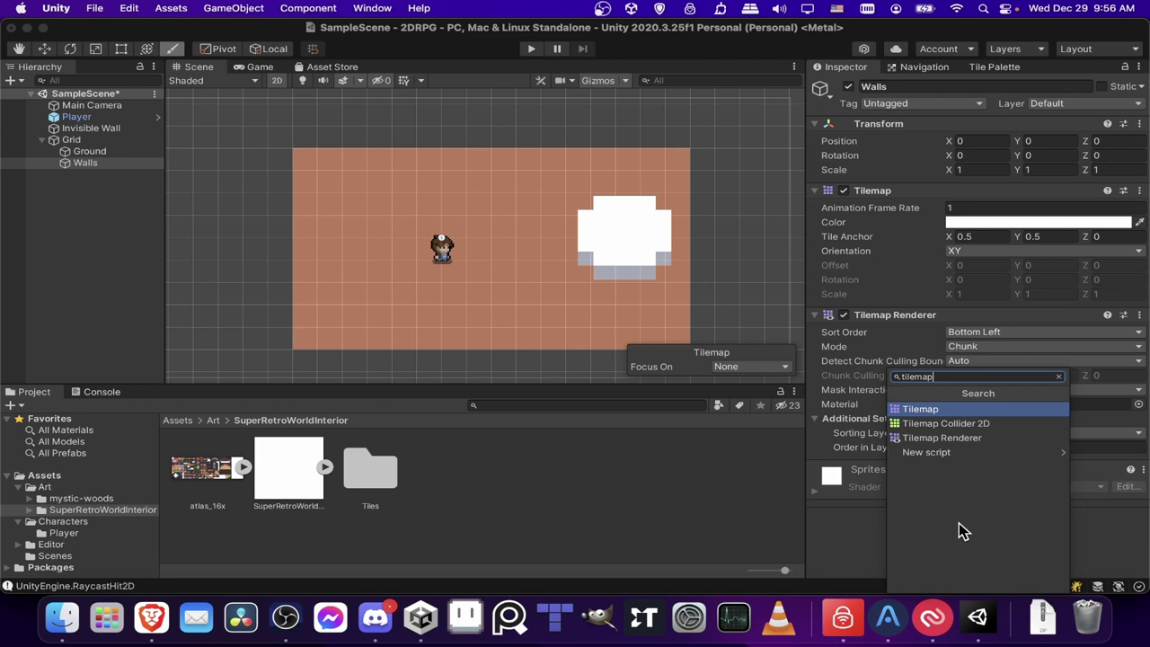
{"action": "left_click", "coordinate": [946, 423]}
{"action": "scroll", "coordinate": [359, 222], "scroll_direction": "right", "scroll_amount": 3}
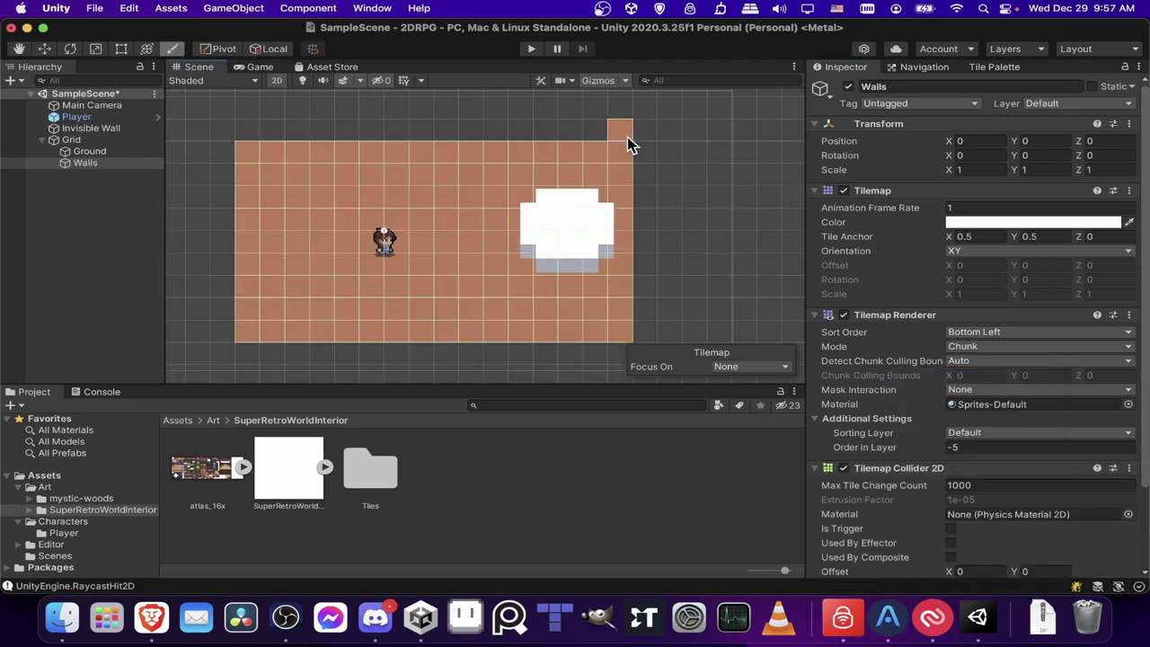
Erase all the copied floor tiles from the Walls tilemap, leaving the Ground tiles in place.
{"action": "left_click", "coordinate": [90, 152]}
{"action": "left_click", "coordinate": [90, 163]}
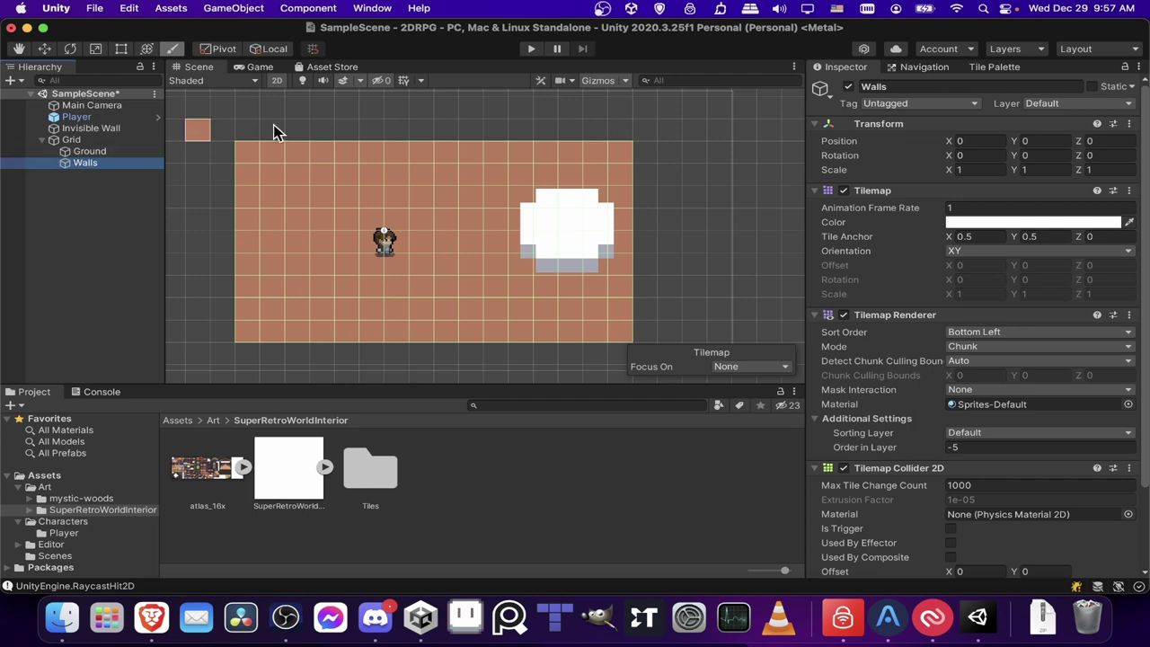
{"action": "left_click", "coordinate": [996, 69]}
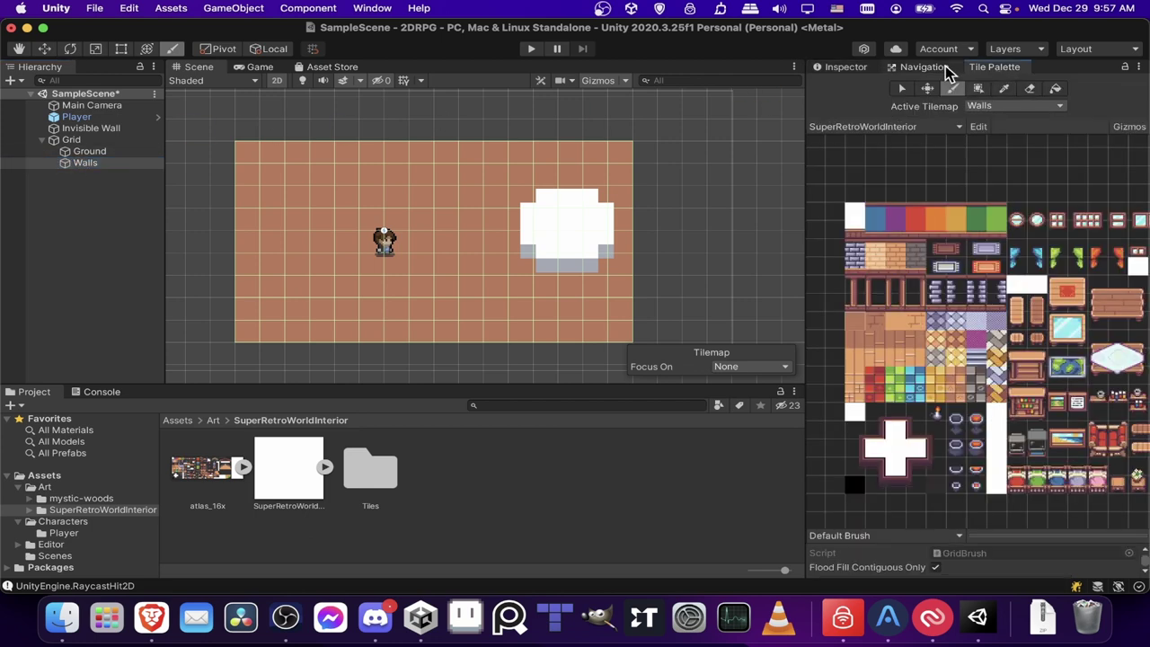
{"action": "left_click", "coordinate": [1029, 90]}
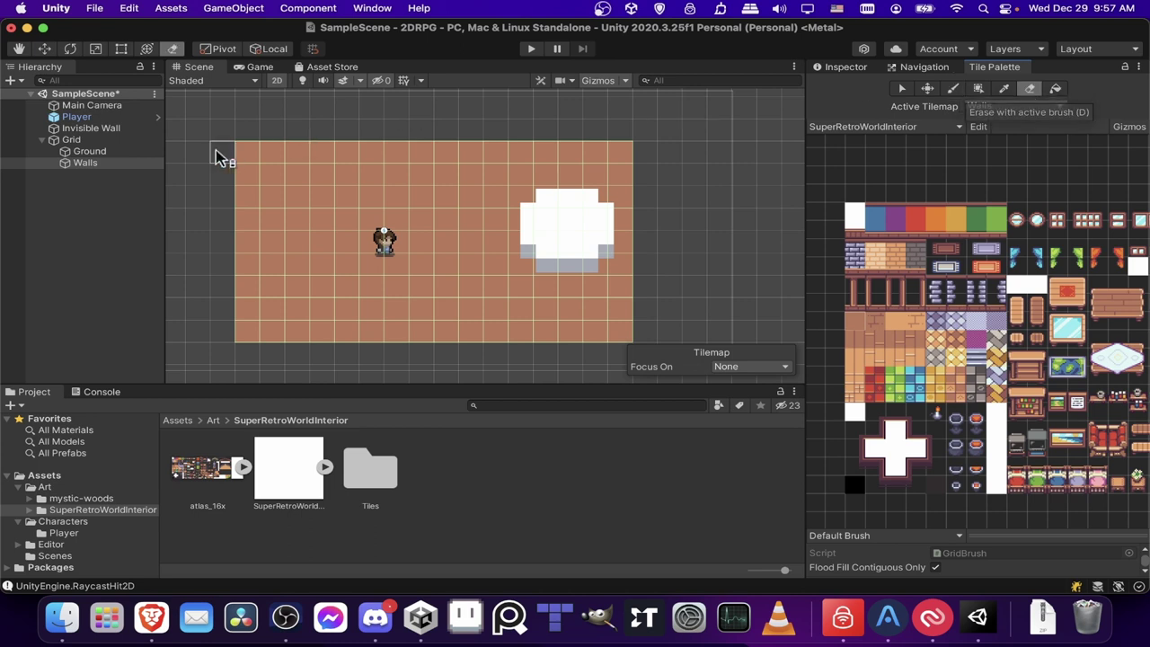
{"action": "mouse_move", "coordinate": [654, 153]}
{"action": "left_mouse_down"}
{"action": "mouse_move", "coordinate": [617, 167]}
{"action": "mouse_move", "coordinate": [616, 336]}
{"action": "mouse_move", "coordinate": [301, 326]}
{"action": "mouse_move", "coordinate": [274, 341]}
{"action": "mouse_move", "coordinate": [603, 316]}
{"action": "mouse_move", "coordinate": [443, 337]}
{"action": "mouse_move", "coordinate": [584, 314]}
{"action": "mouse_move", "coordinate": [580, 111]}
{"action": "left_mouse_up"}
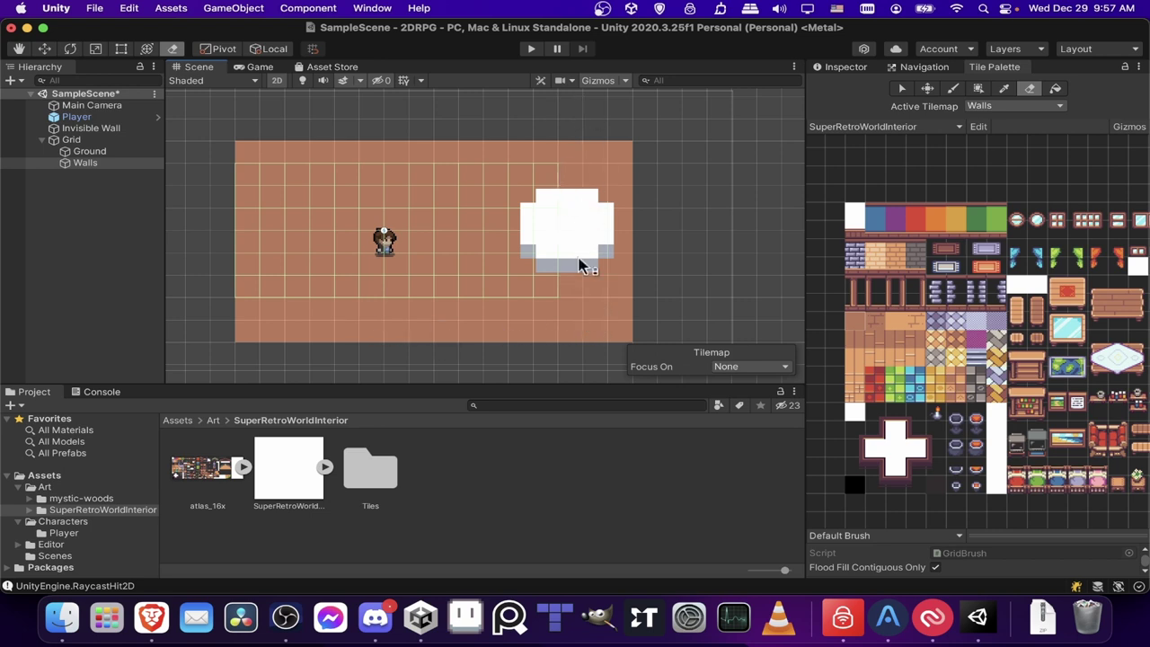
{"action": "mouse_move", "coordinate": [554, 305]}
{"action": "left_mouse_down"}
{"action": "mouse_move", "coordinate": [542, 179]}
{"action": "mouse_move", "coordinate": [522, 329]}
{"action": "mouse_move", "coordinate": [491, 192]}
{"action": "mouse_move", "coordinate": [490, 317]}
{"action": "mouse_move", "coordinate": [477, 185]}
{"action": "mouse_move", "coordinate": [470, 323]}
{"action": "mouse_move", "coordinate": [458, 180]}
{"action": "mouse_move", "coordinate": [458, 305]}
{"action": "mouse_move", "coordinate": [452, 170]}
{"action": "mouse_move", "coordinate": [431, 265]}
{"action": "mouse_move", "coordinate": [375, 300]}
{"action": "mouse_move", "coordinate": [239, 293]}
{"action": "mouse_move", "coordinate": [400, 263]}
{"action": "mouse_move", "coordinate": [249, 247]}
{"action": "mouse_move", "coordinate": [380, 220]}
{"action": "mouse_move", "coordinate": [405, 195]}
{"action": "mouse_move", "coordinate": [249, 195]}
{"action": "mouse_move", "coordinate": [297, 208]}
{"action": "mouse_move", "coordinate": [402, 182]}
{"action": "left_mouse_up"}
{"action": "mouse_move", "coordinate": [318, 169]}
{"action": "middle_mouse_down"}
{"action": "mouse_move", "coordinate": [344, 186]}
{"action": "mouse_move", "coordinate": [312, 168]}
{"action": "middle_mouse_up"}
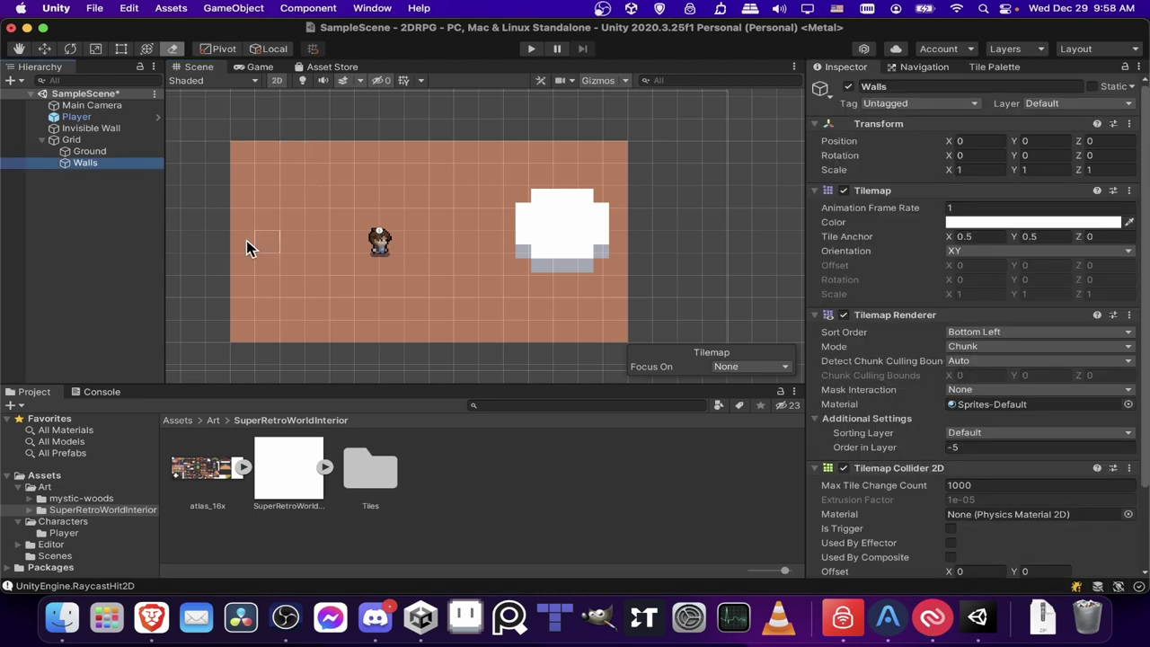
Duplicate the Walls tilemap twice under the Grid and rename the first copy Objects-NoCol.
{"action": "middle_click_drag", "start_coordinate": [195, 193], "coordinate": [205, 191]}
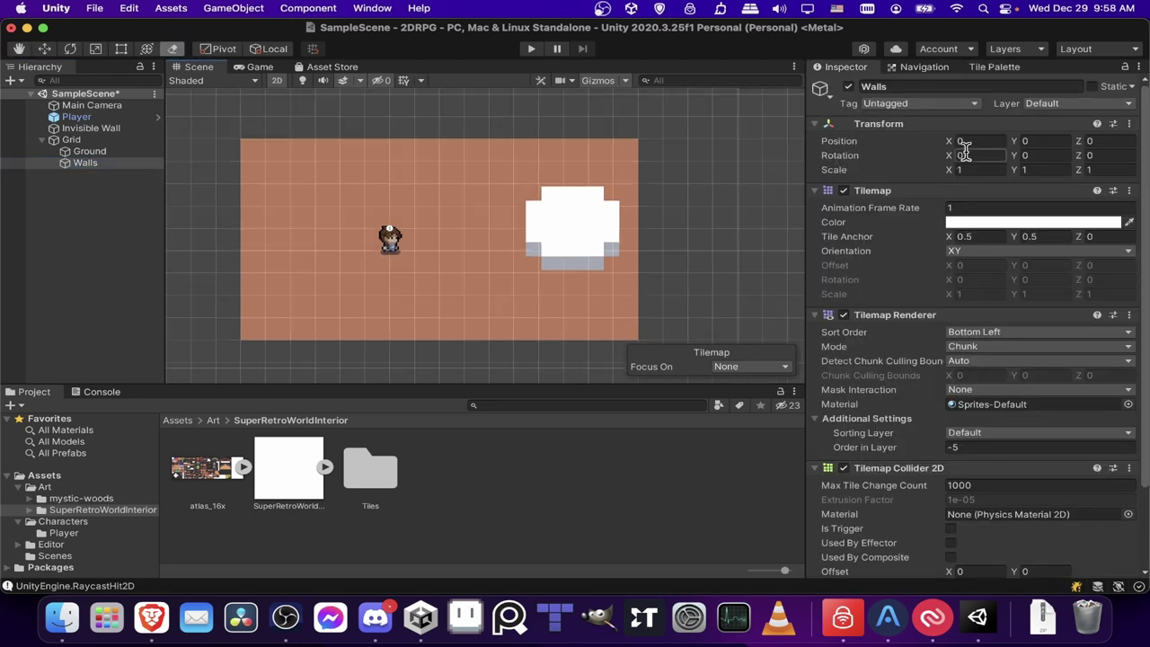
{"action": "key", "text": "super+d"}
{"action": "key", "text": "super+d"}
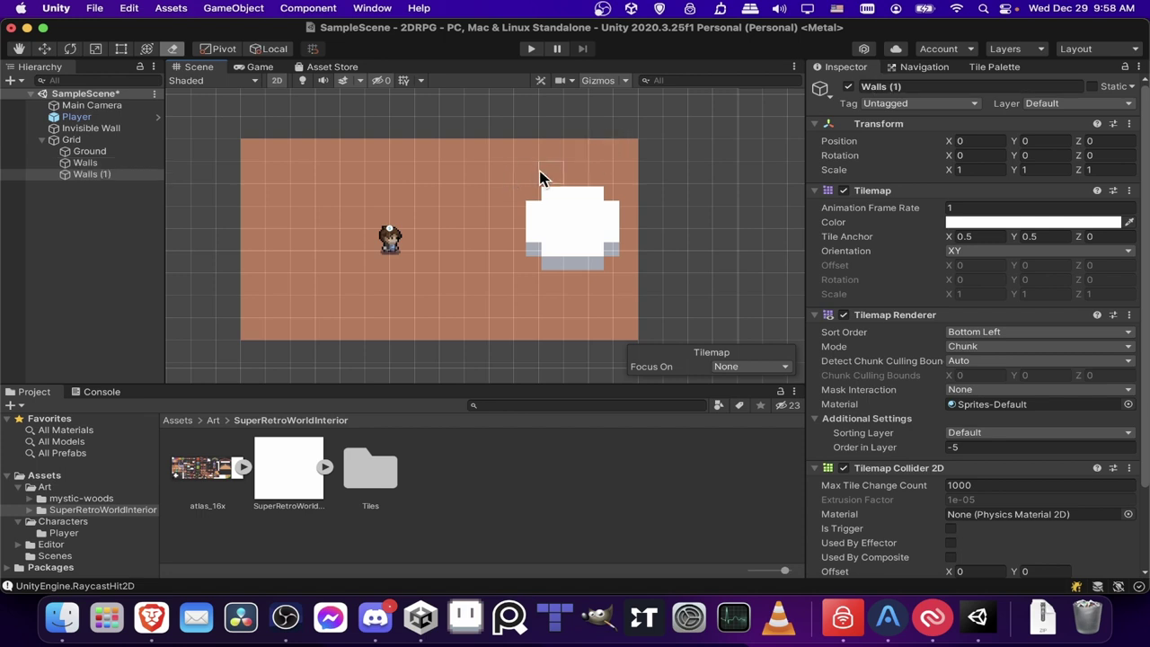
{"action": "left_click", "coordinate": [115, 174]}
{"action": "left_click", "coordinate": [901, 87]}
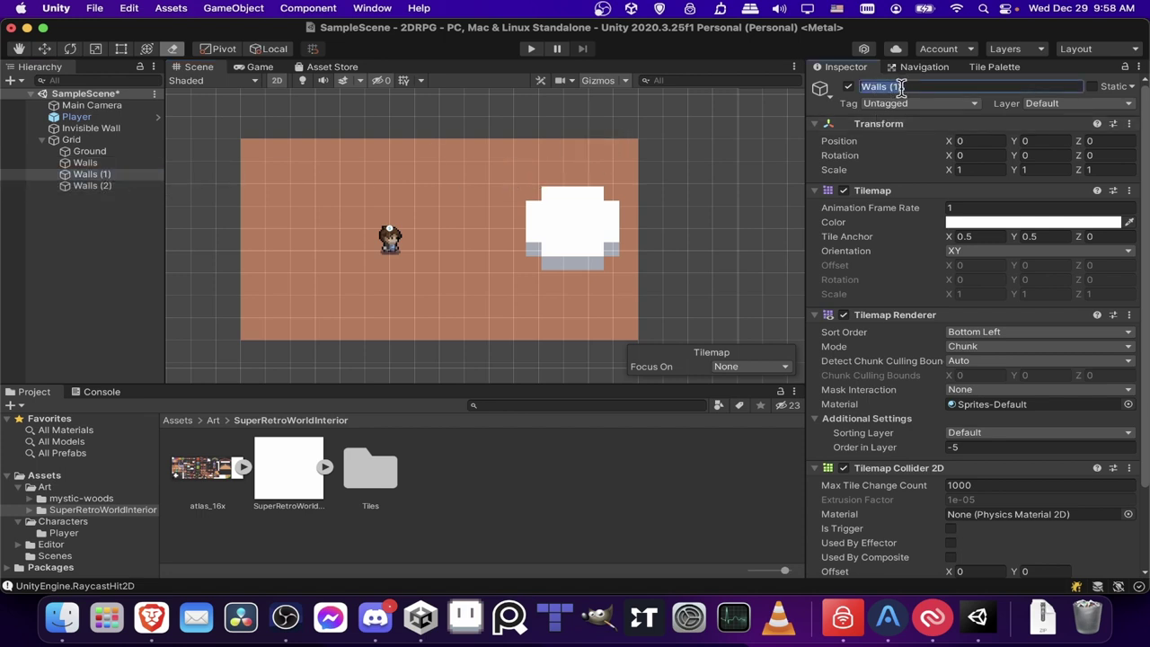
{"action": "type", "text": "Objects-NoCol"}
{"action": "key", "text": "Return"}
Rename the second Walls copy Objects-Col.
{"action": "left_click", "coordinate": [79, 186]}
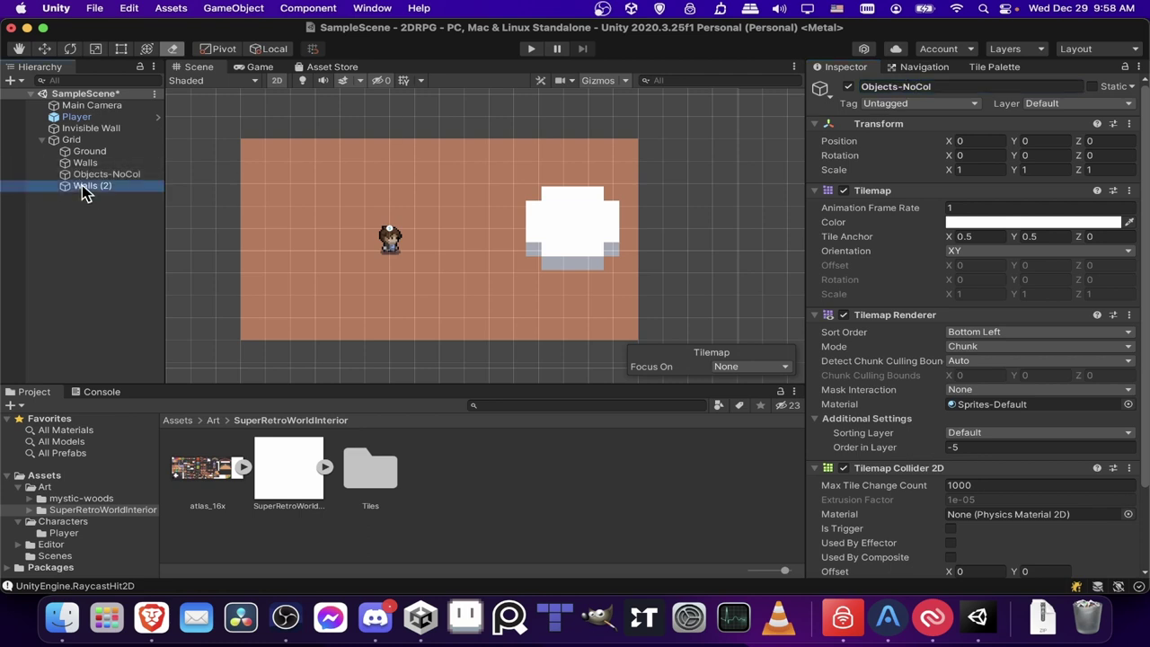
{"action": "left_click", "coordinate": [917, 85]}
{"action": "type", "text": "O"}
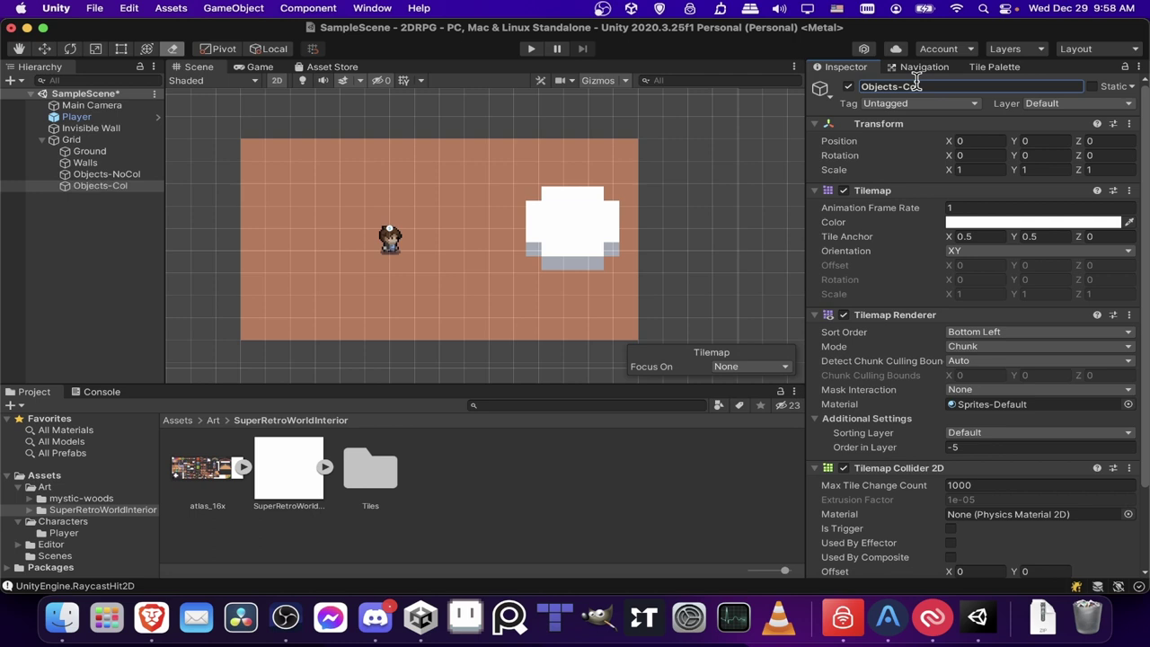
Remove the Tilemap Collider 2D component from the Objects-NoCol tilemap.
{"action": "scroll", "coordinate": [894, 396], "scroll_direction": "down", "scroll_amount": 3}
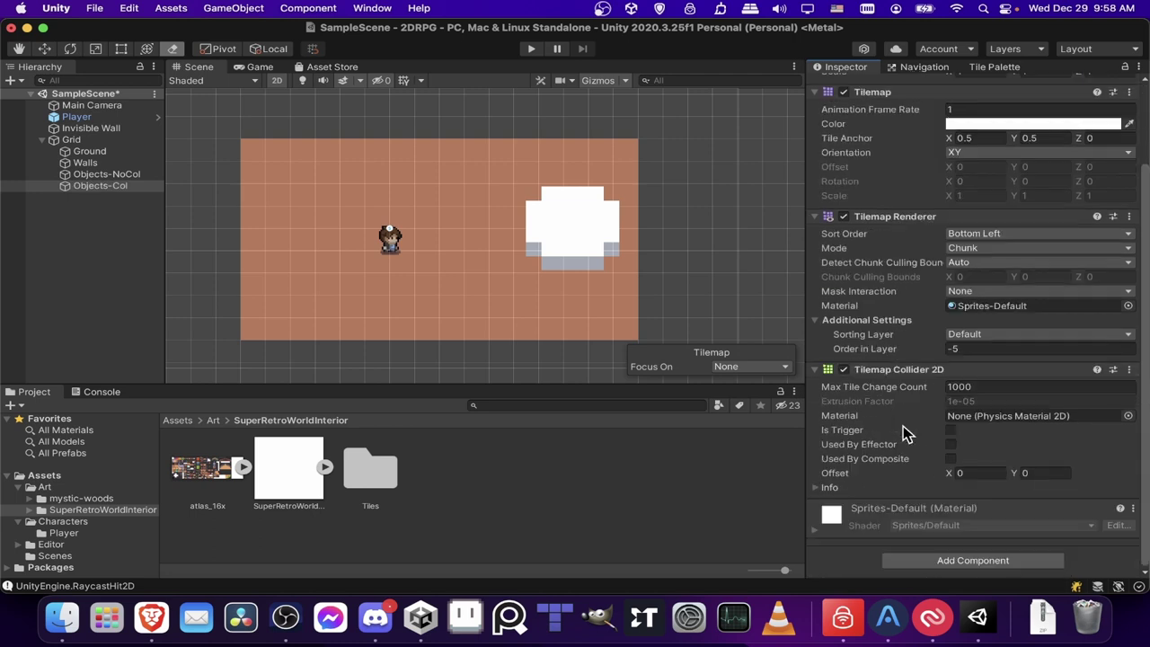
{"action": "left_click", "coordinate": [126, 174]}
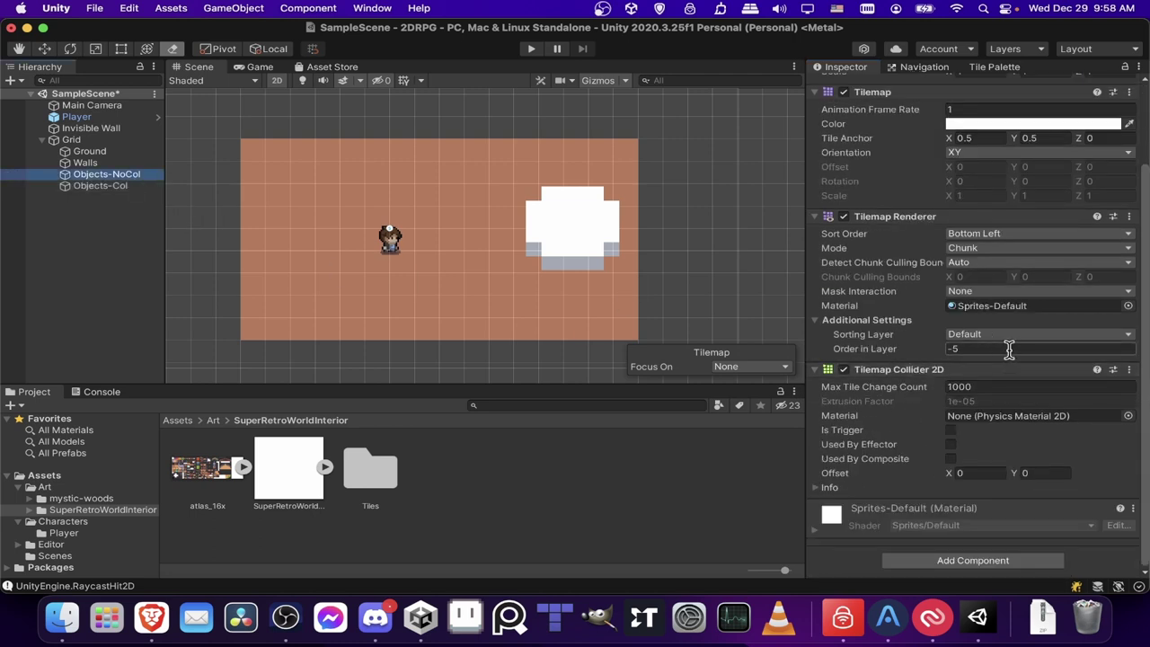
{"action": "left_click", "coordinate": [1130, 369]}
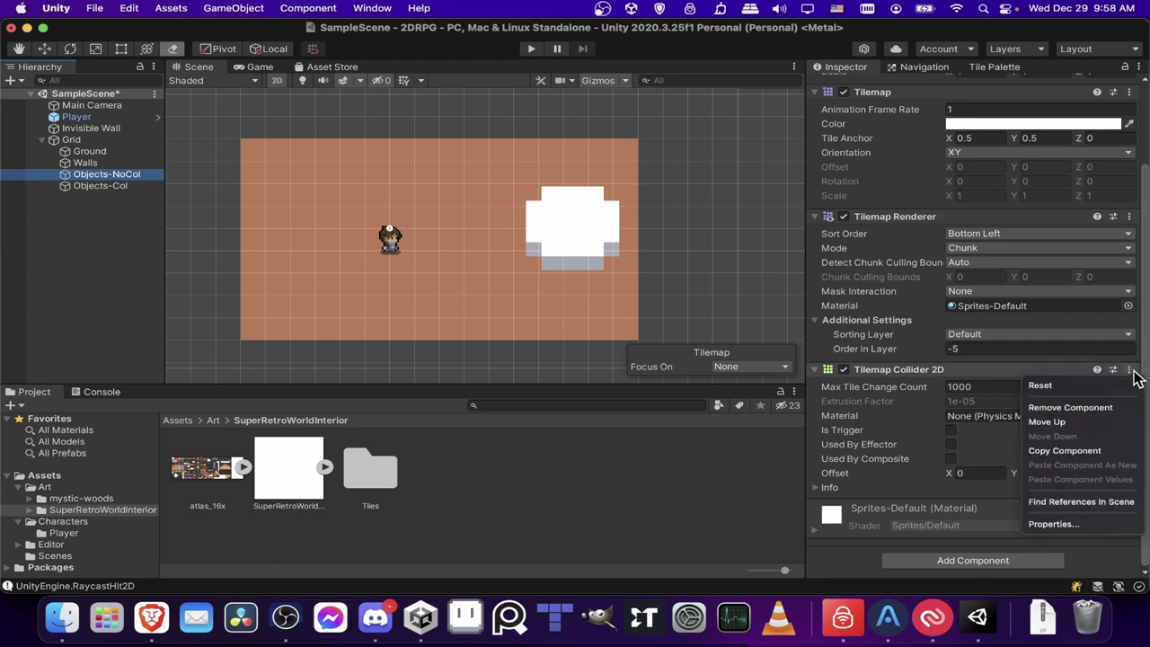
{"action": "left_click", "coordinate": [1073, 407]}
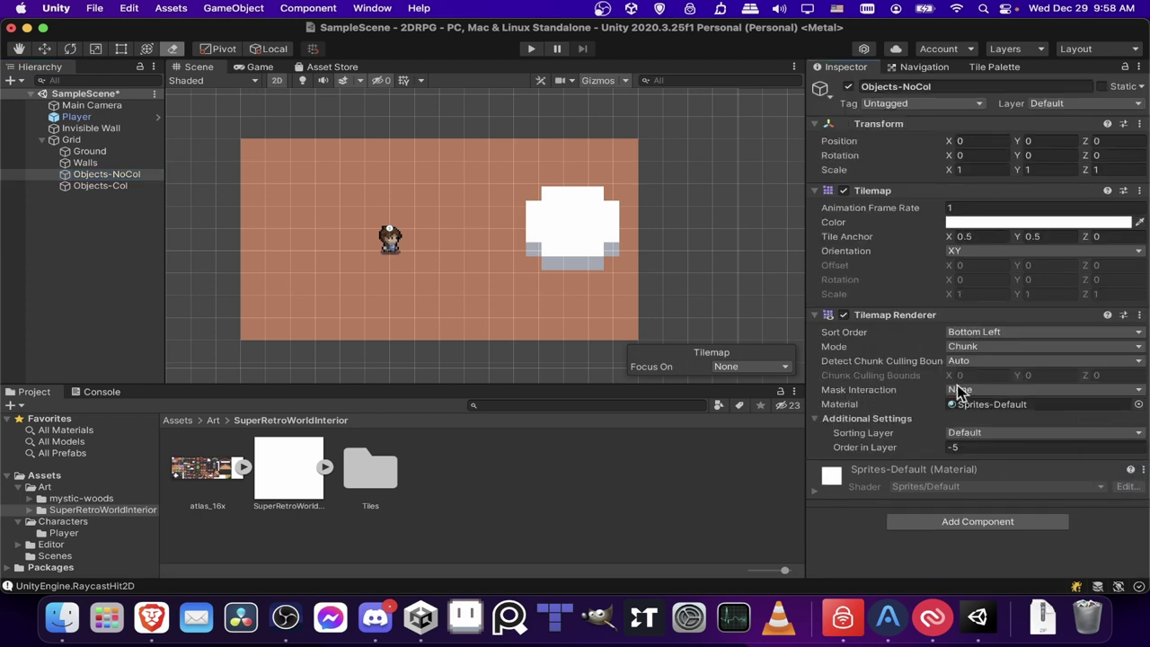
Set the Tilemap Renderer's Order in Layer to 5 on both Objects-NoCol and Objects-Col.
{"action": "left_click", "coordinate": [127, 186]}
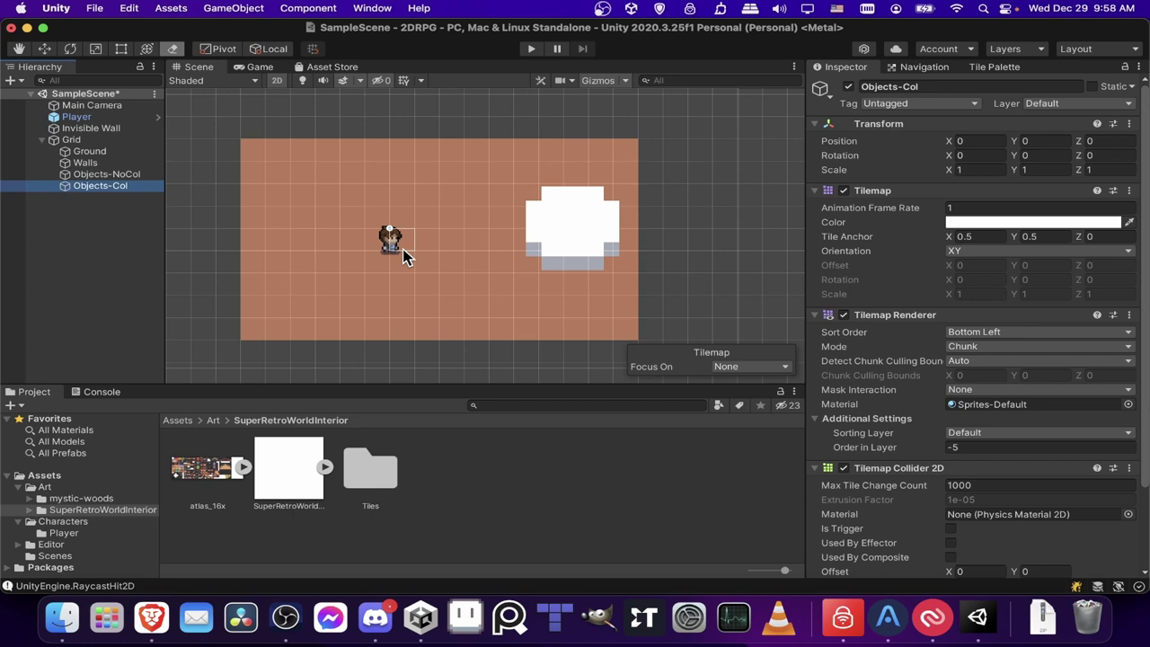
{"action": "left_click", "coordinate": [98, 177]}
{"action": "left_click", "coordinate": [1012, 450]}
{"action": "type", "text": "5"}
{"action": "left_click", "coordinate": [114, 188]}
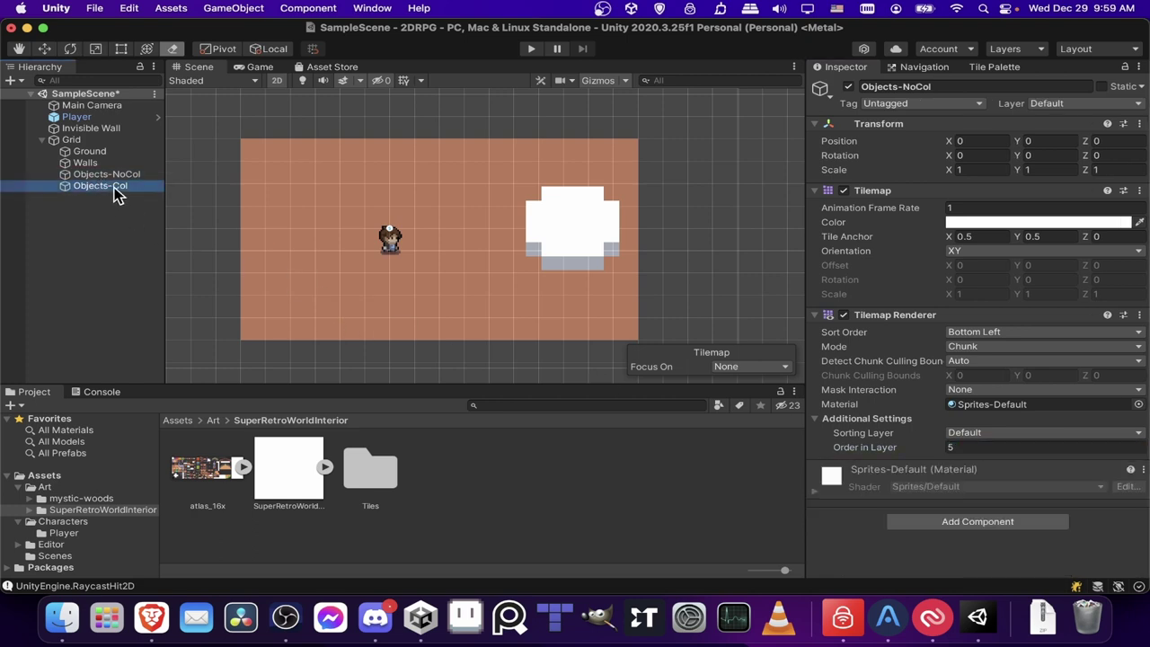
{"action": "left_click", "coordinate": [961, 448]}
{"action": "type", "text": "5"}
{"action": "key", "text": "Tab"}
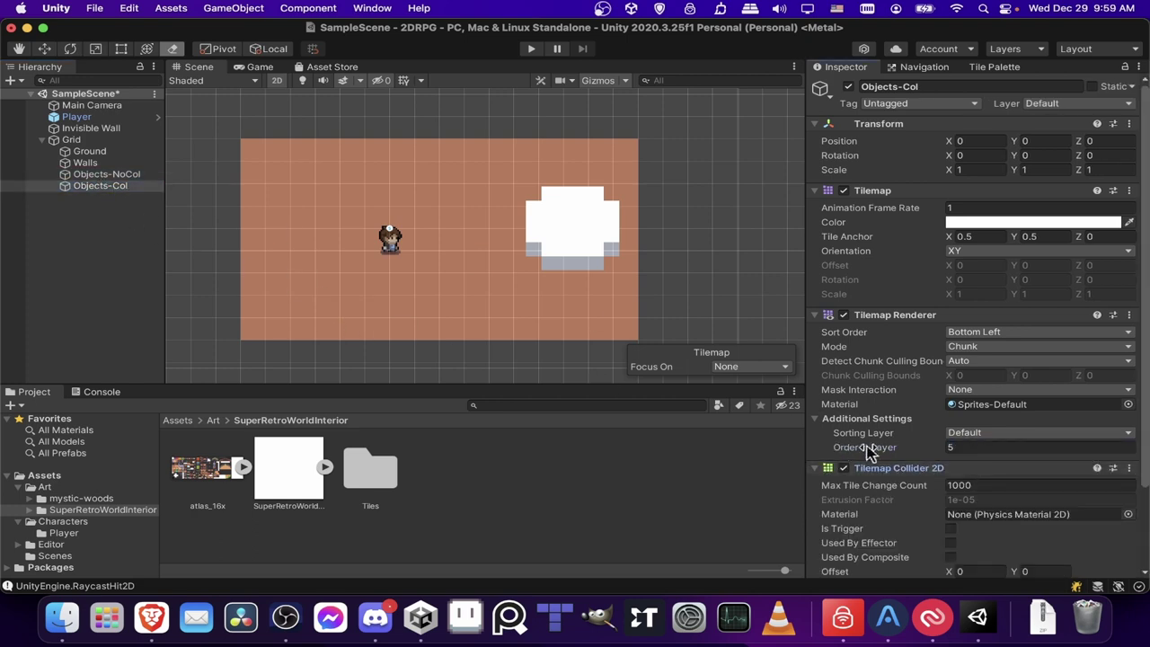
{"action": "left_click", "coordinate": [888, 448]}
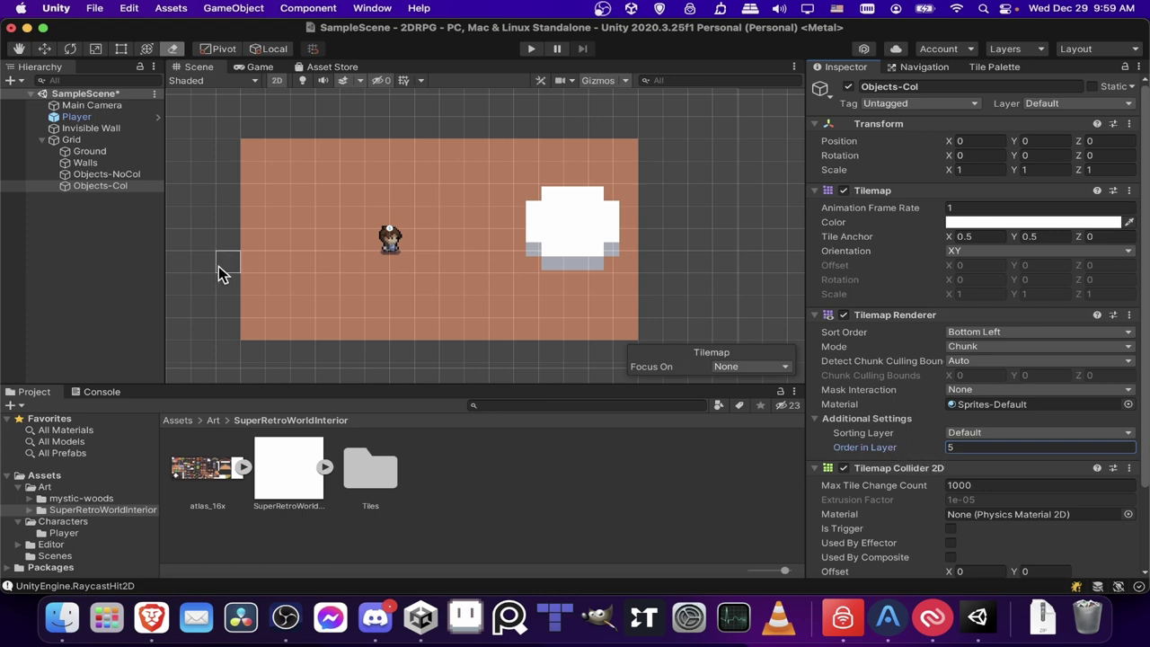
Review the collider and Order in Layer settings of the Ground, Walls, Objects-NoCol and Objects-Col tilemaps.
{"action": "left_click", "coordinate": [112, 175]}
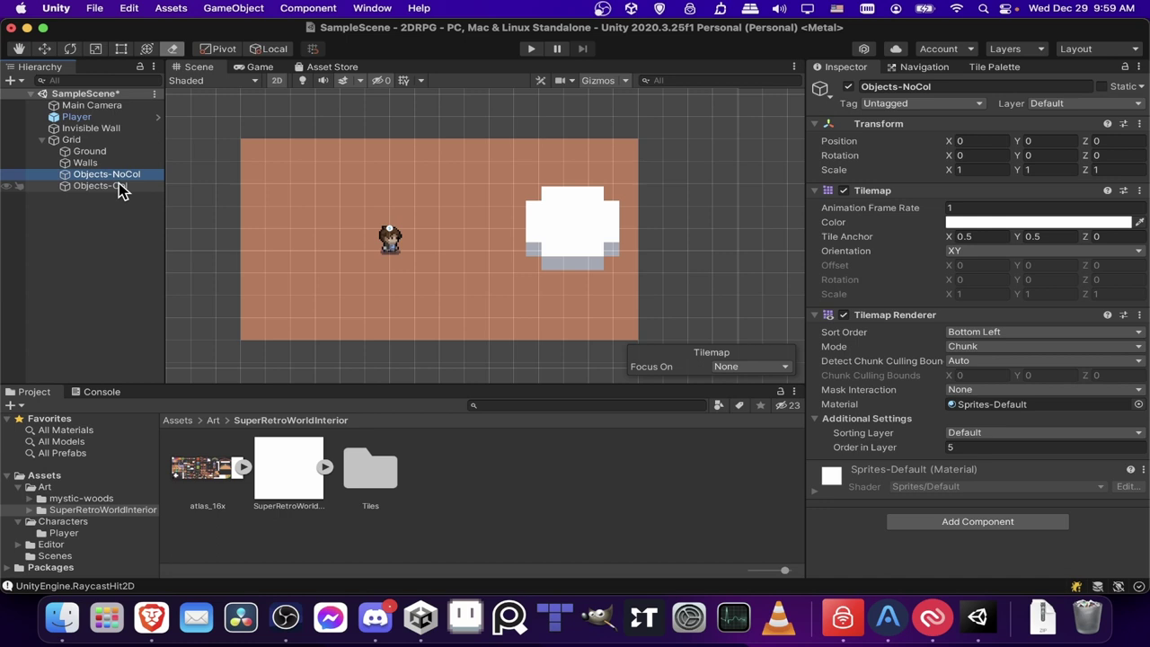
{"action": "left_click", "coordinate": [121, 186]}
{"action": "left_click", "coordinate": [120, 175]}
{"action": "left_click", "coordinate": [120, 163]}
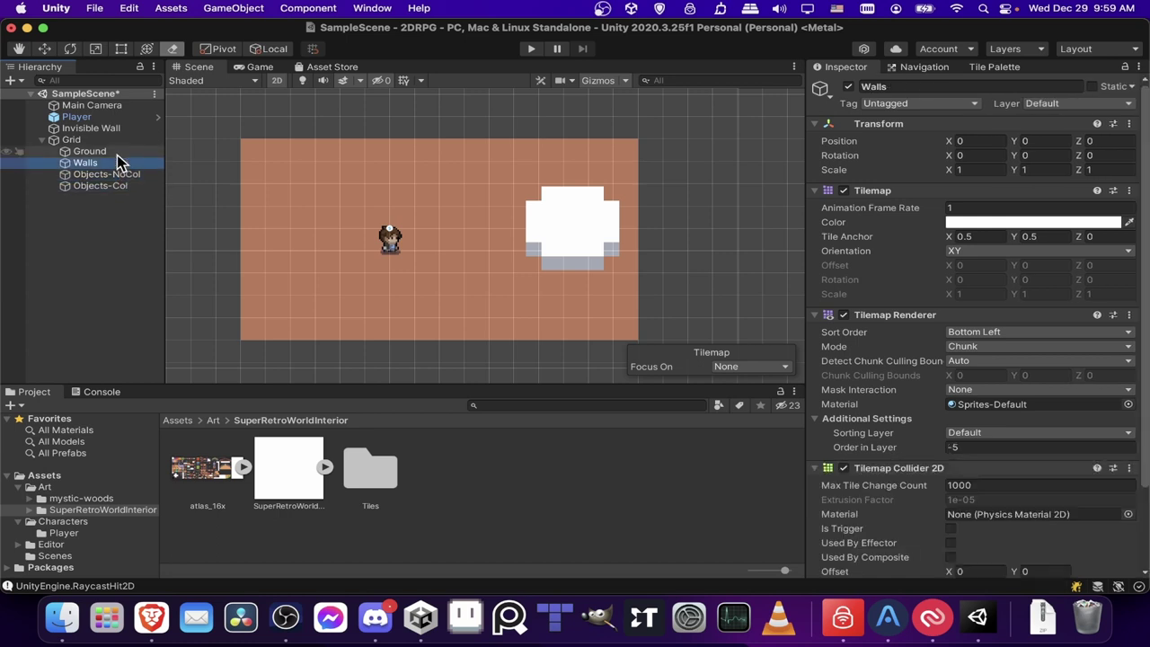
{"action": "left_click", "coordinate": [122, 152]}
{"action": "left_click", "coordinate": [126, 164]}
{"action": "left_click", "coordinate": [129, 175]}
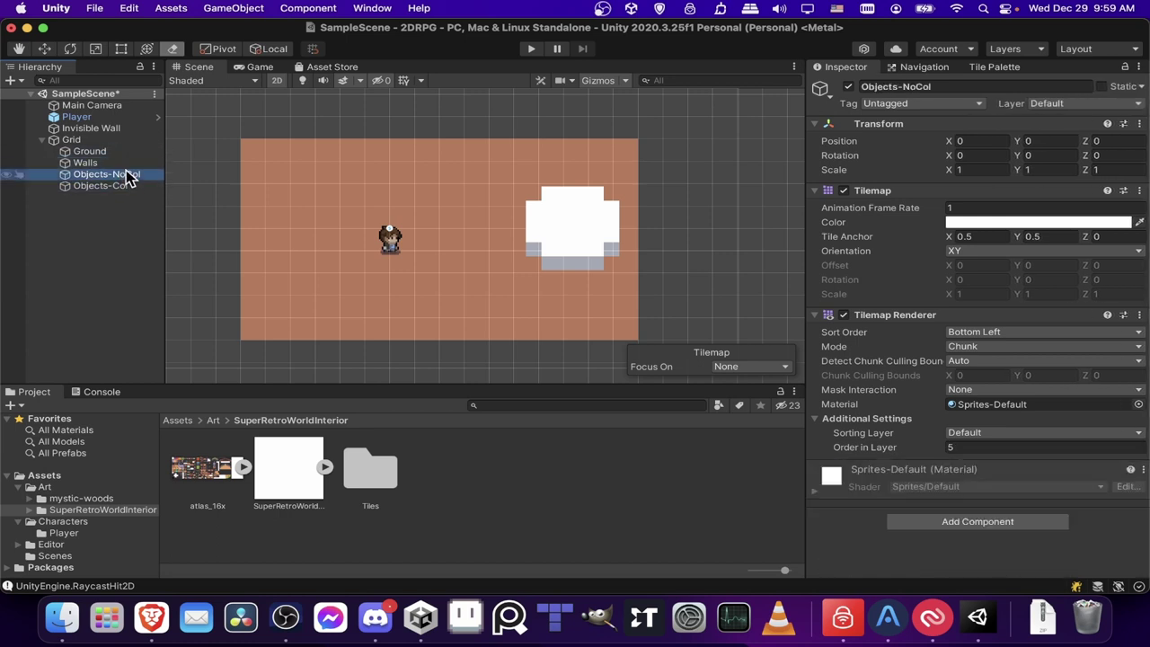
{"action": "left_click", "coordinate": [124, 185]}
{"action": "middle_click_drag", "start_coordinate": [436, 197], "coordinate": [497, 205]}
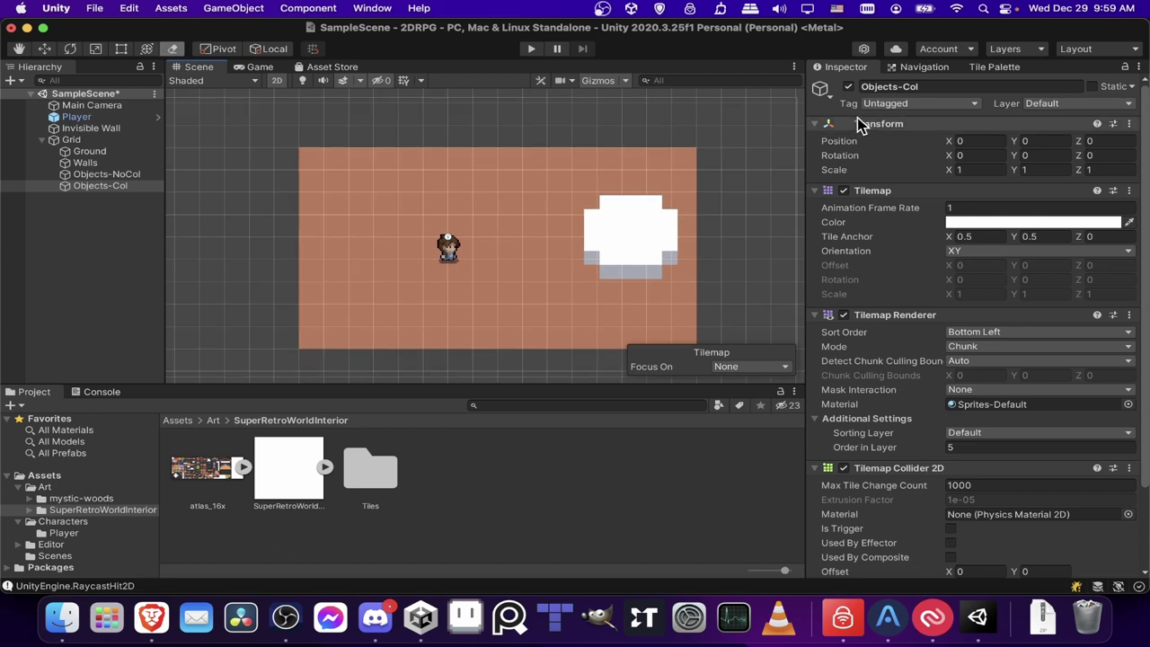
Pick the wide wooden table from the tile palette, paint it beside the player on Objects-Col and inspect its collider outline.
{"action": "left_click", "coordinate": [994, 67]}
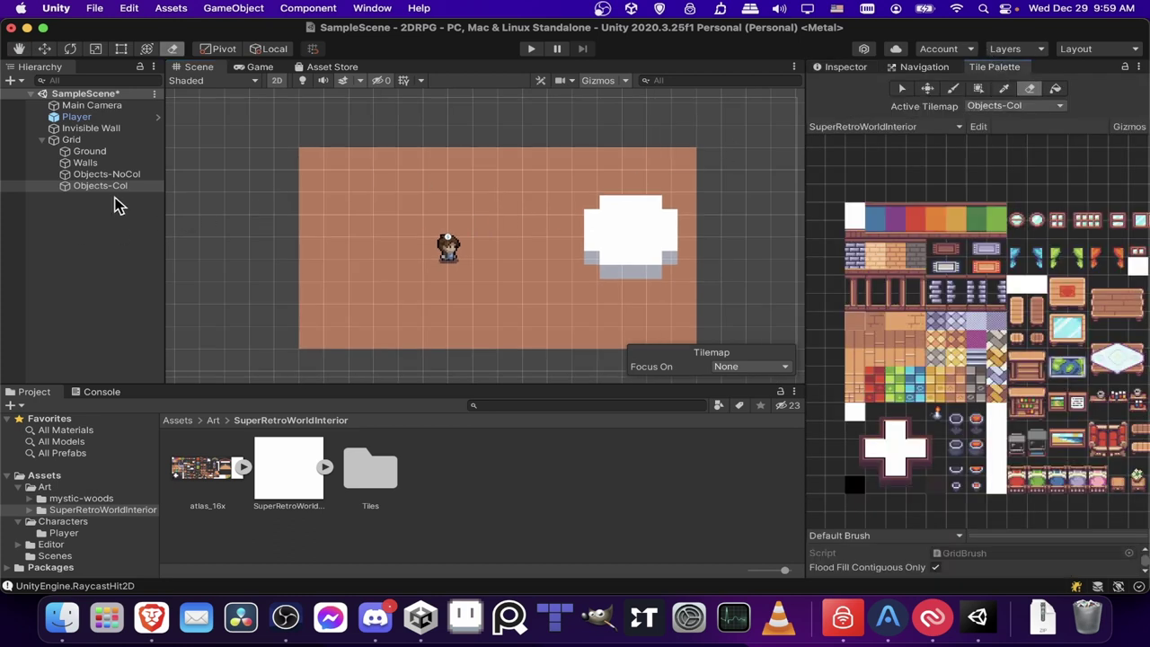
{"action": "scroll", "coordinate": [948, 334], "scroll_direction": "right", "scroll_amount": 5}
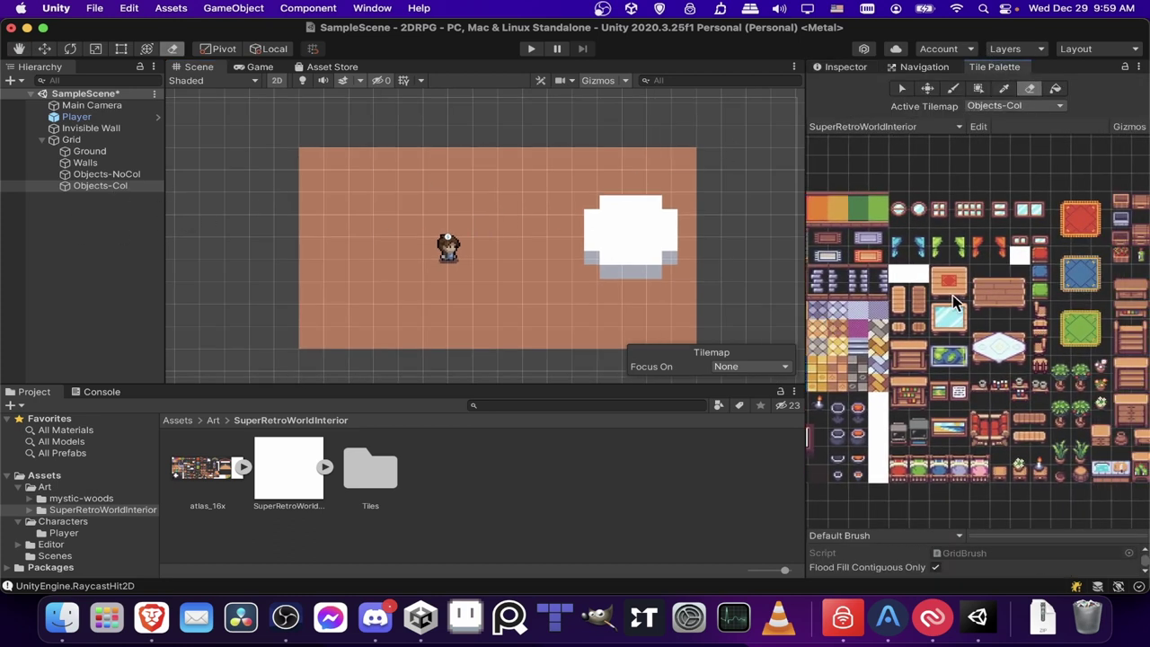
{"action": "key", "text": "i"}
{"action": "key", "text": "b"}
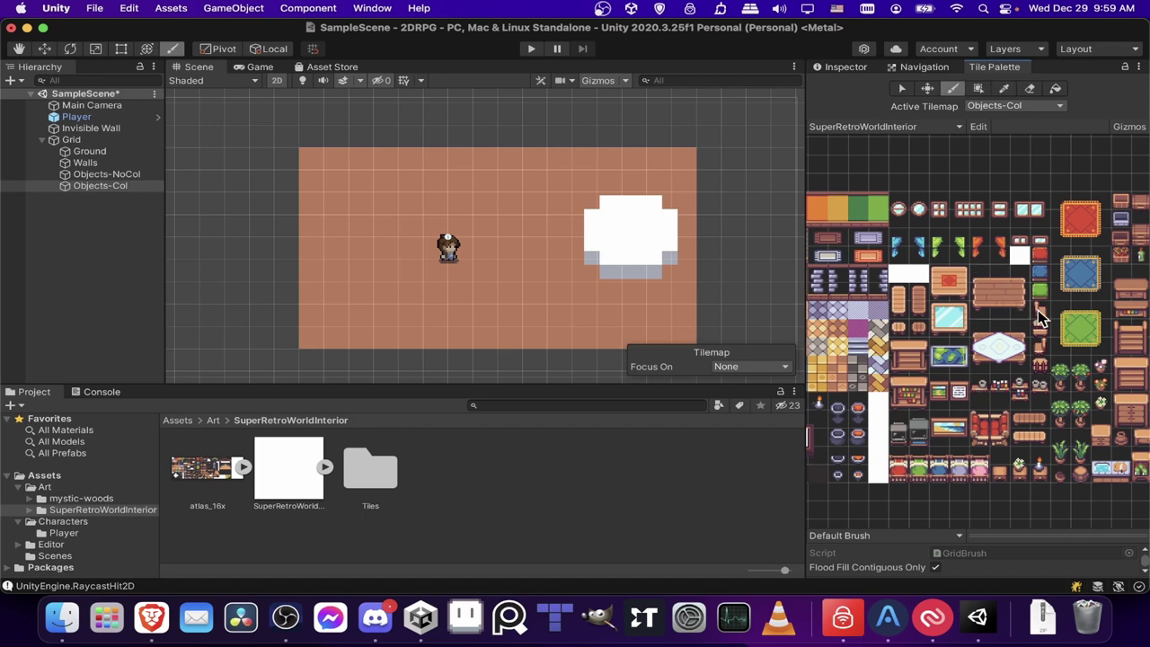
{"action": "left_click", "coordinate": [533, 262]}
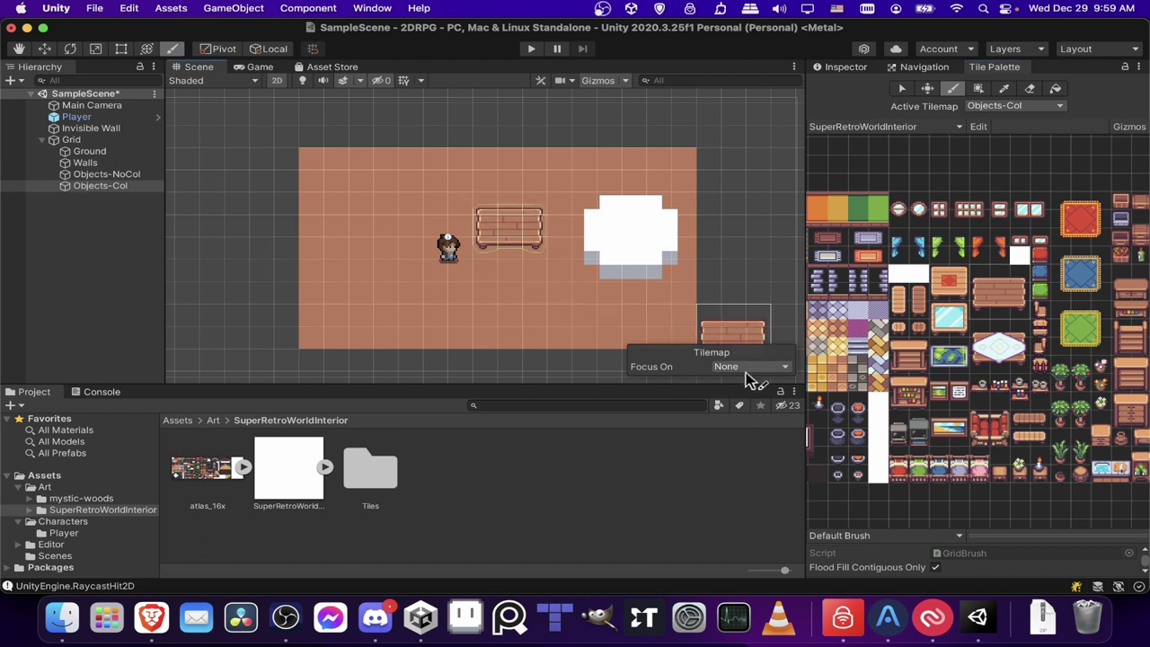
{"action": "scroll", "coordinate": [647, 319], "scroll_direction": "up", "scroll_amount": 5}
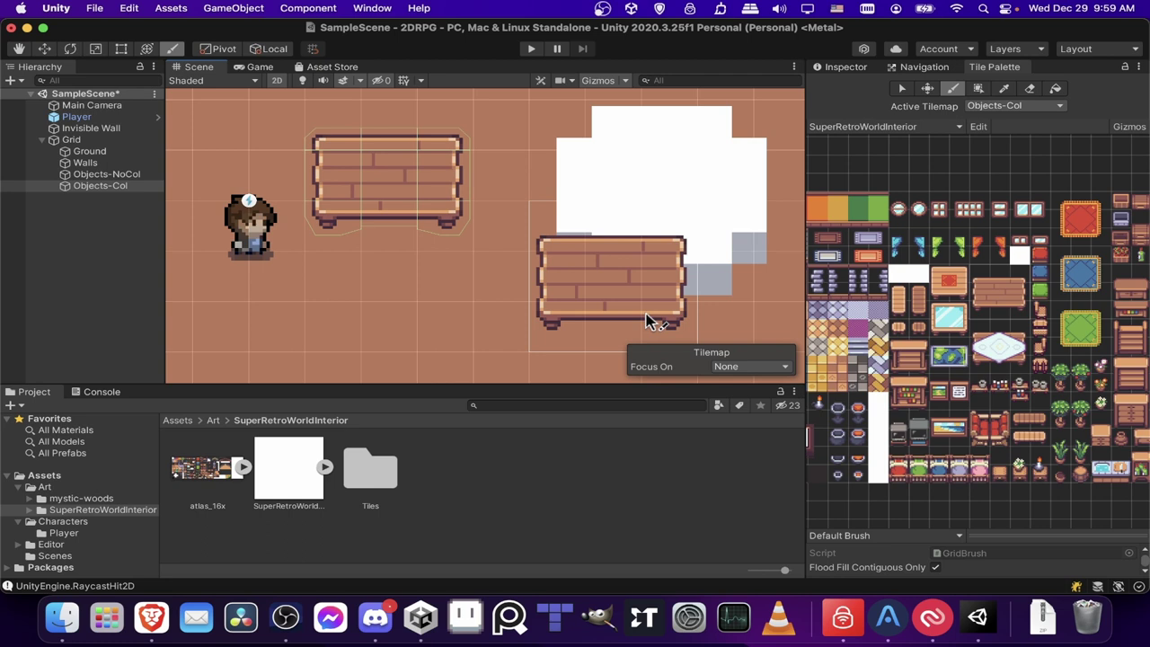
{"action": "scroll", "coordinate": [598, 319], "scroll_direction": "down", "scroll_amount": 3}
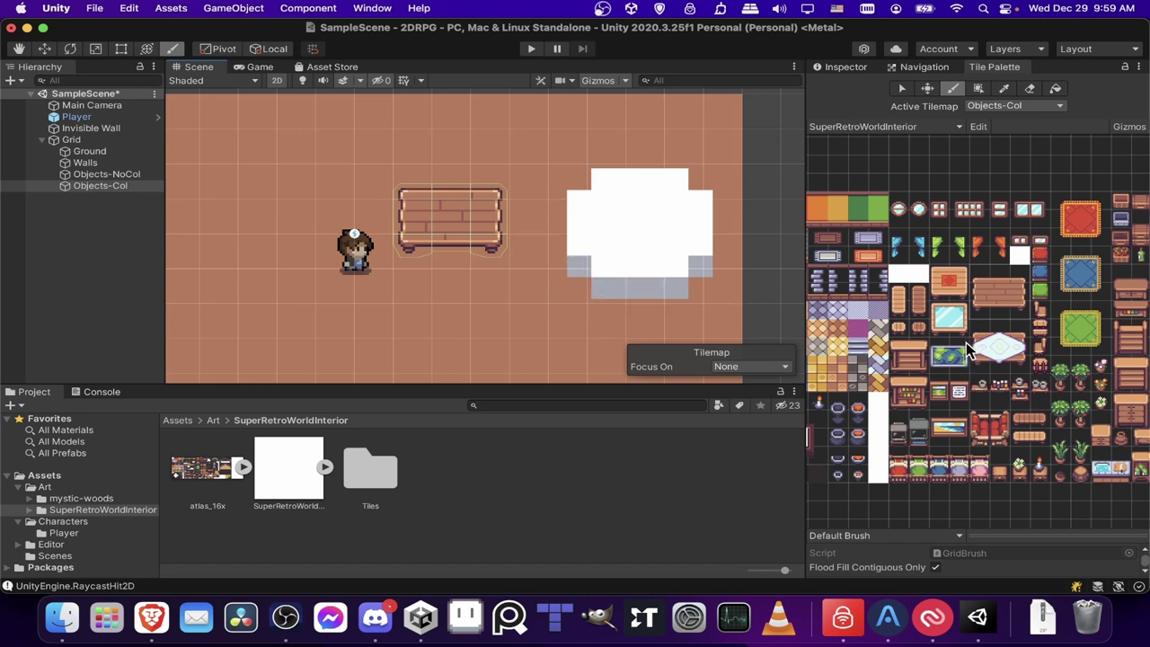
Paint a one-by-two-cell piece of the red sofa on Objects-Col against the floor's left edge.
{"action": "middle_click_drag", "start_coordinate": [657, 264], "coordinate": [735, 253]}
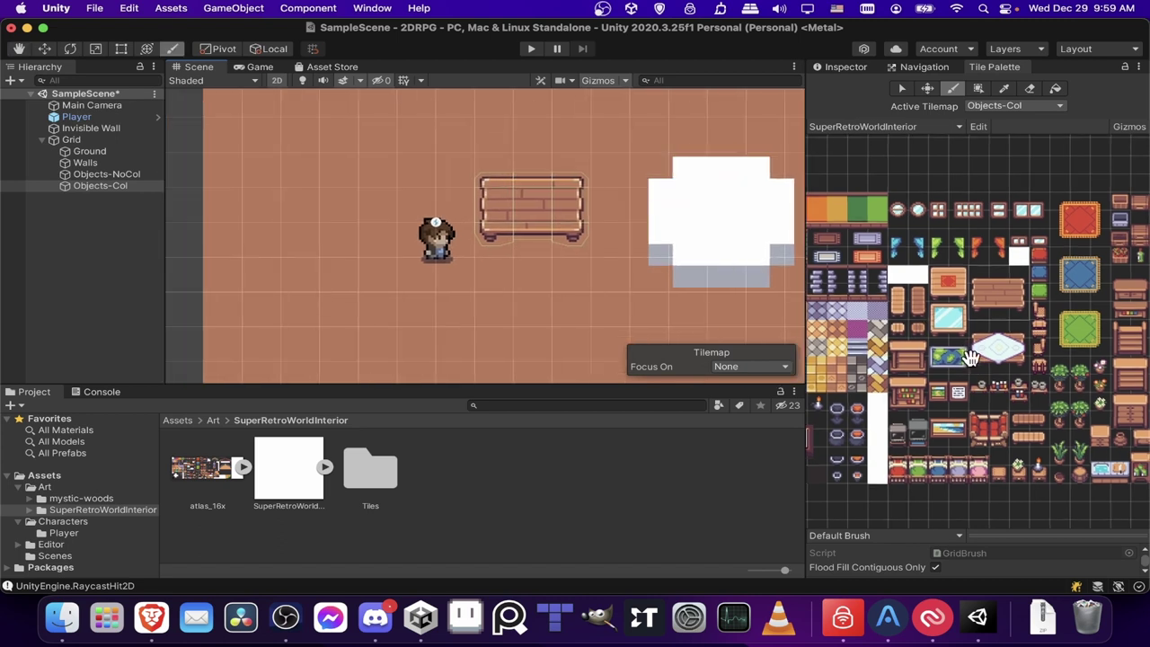
{"action": "middle_click_drag", "start_coordinate": [969, 353], "coordinate": [996, 336]}
{"action": "left_click_drag", "start_coordinate": [1008, 396], "coordinate": [1011, 417]}
{"action": "left_click", "coordinate": [241, 247]}
{"action": "middle_click_drag", "start_coordinate": [576, 252], "coordinate": [380, 251]}
{"action": "left_click_drag", "start_coordinate": [1013, 408], "coordinate": [1015, 412]}
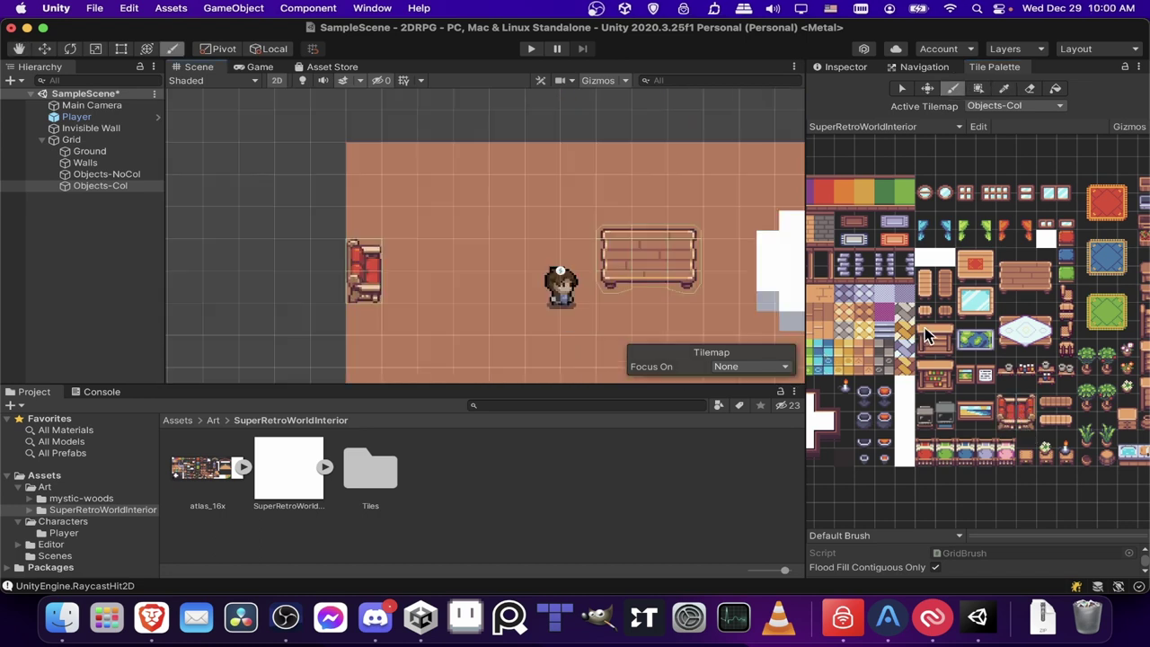
Pick the wooden shelf filled with colourful books from the tile palette and paint it on Objects-Col near the floor's upper edge.
{"action": "left_click_drag", "start_coordinate": [922, 337], "coordinate": [942, 342]}
{"action": "left_click", "coordinate": [944, 350]}
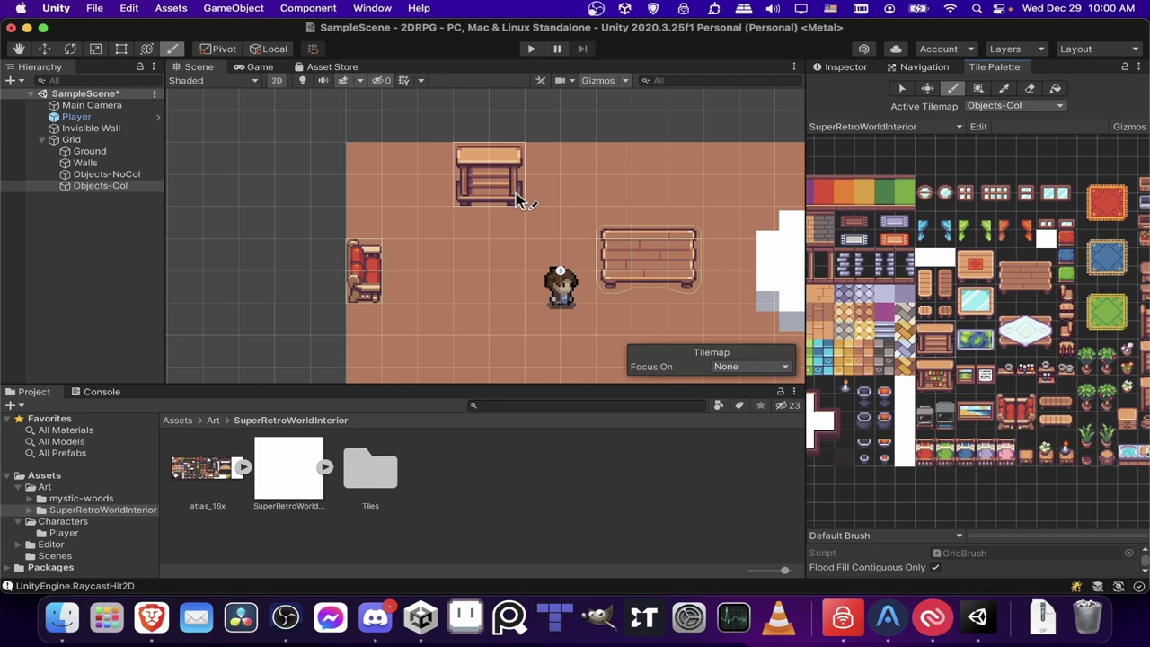
{"action": "key", "text": "i"}
{"action": "left_click", "coordinate": [953, 385]}
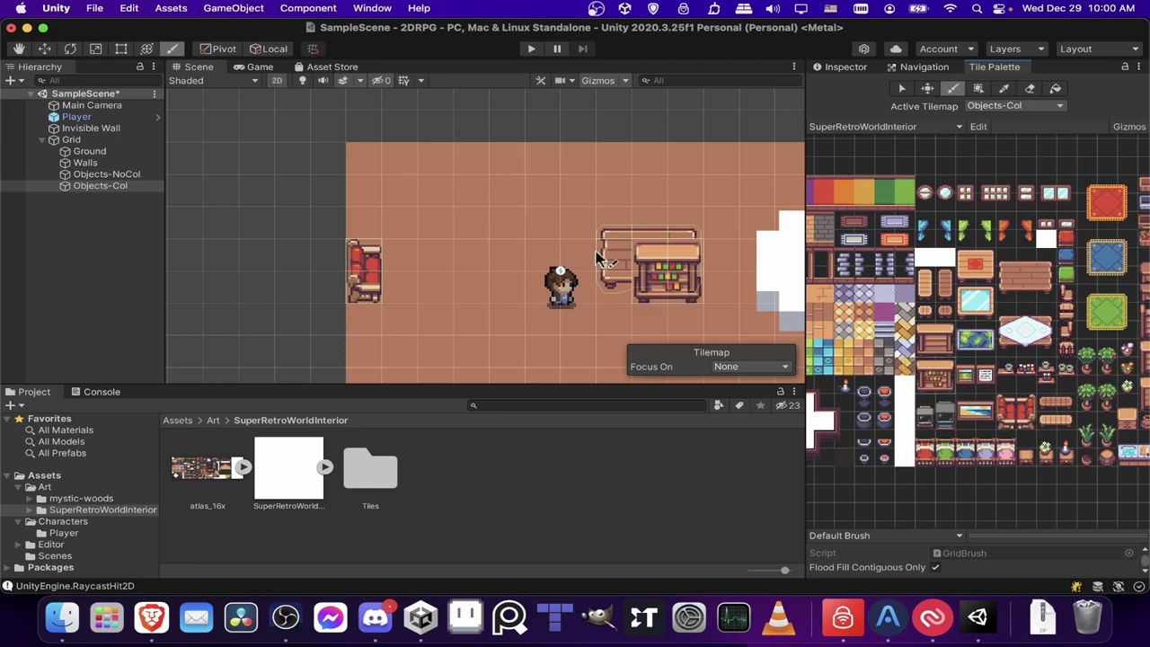
{"action": "left_click", "coordinate": [536, 205]}
Pick the lower pot tile of a leafy plant and paint it on Objects-Col at the floor's left edge below the sofa.
{"action": "middle_click_drag", "start_coordinate": [711, 272], "coordinate": [458, 219]}
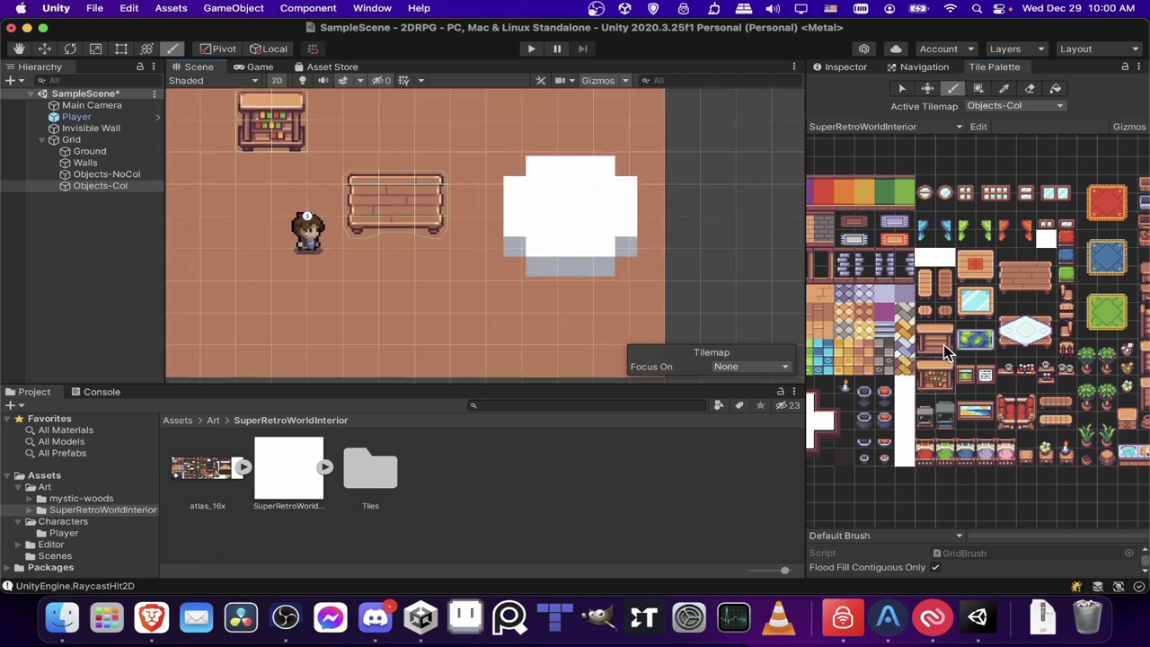
{"action": "middle_click_drag", "start_coordinate": [1056, 364], "coordinate": [1043, 360]}
{"action": "scroll", "coordinate": [1042, 359], "scroll_direction": "right", "scroll_amount": 2}
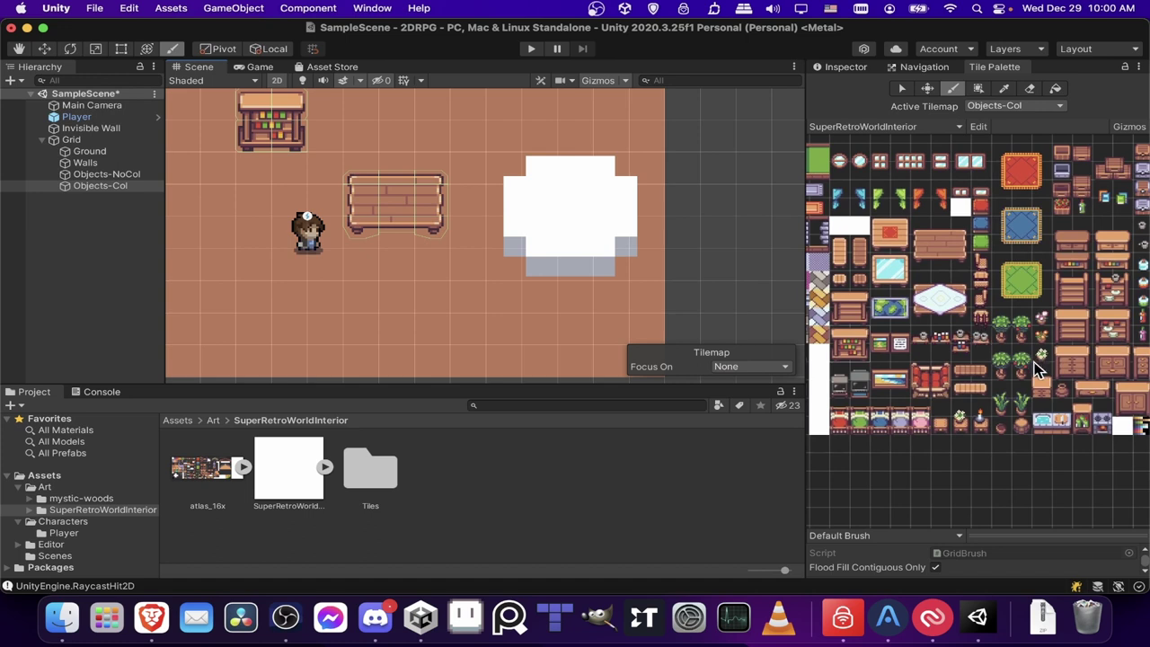
{"action": "scroll", "coordinate": [1038, 368], "scroll_direction": "right", "scroll_amount": 2}
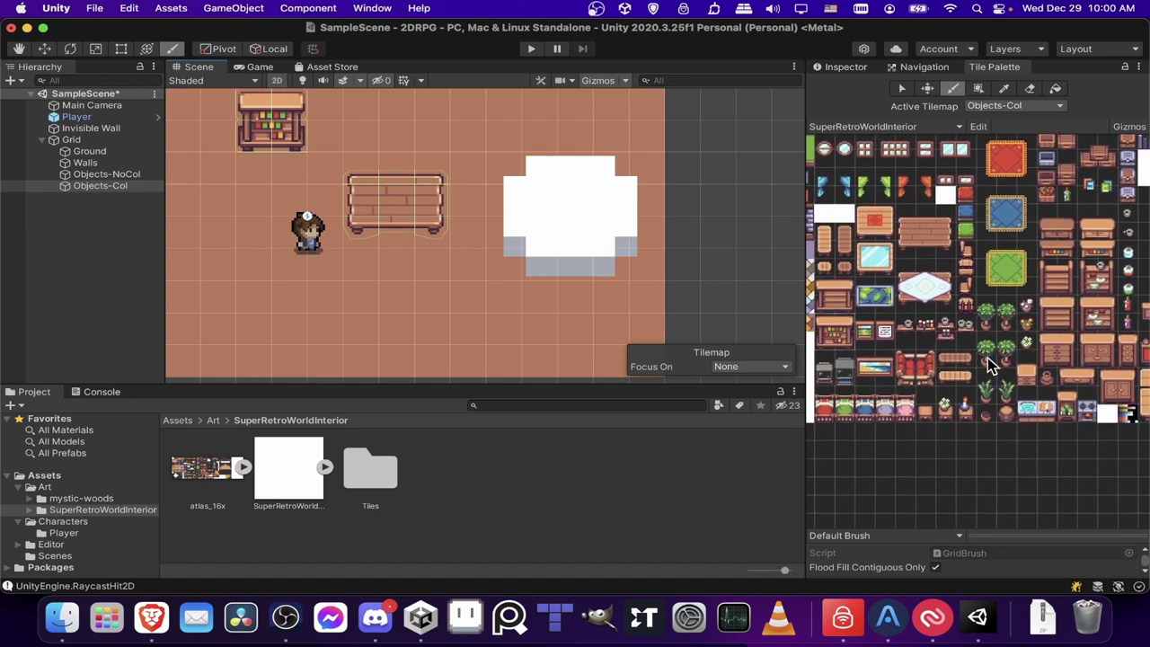
{"action": "left_click", "coordinate": [992, 366]}
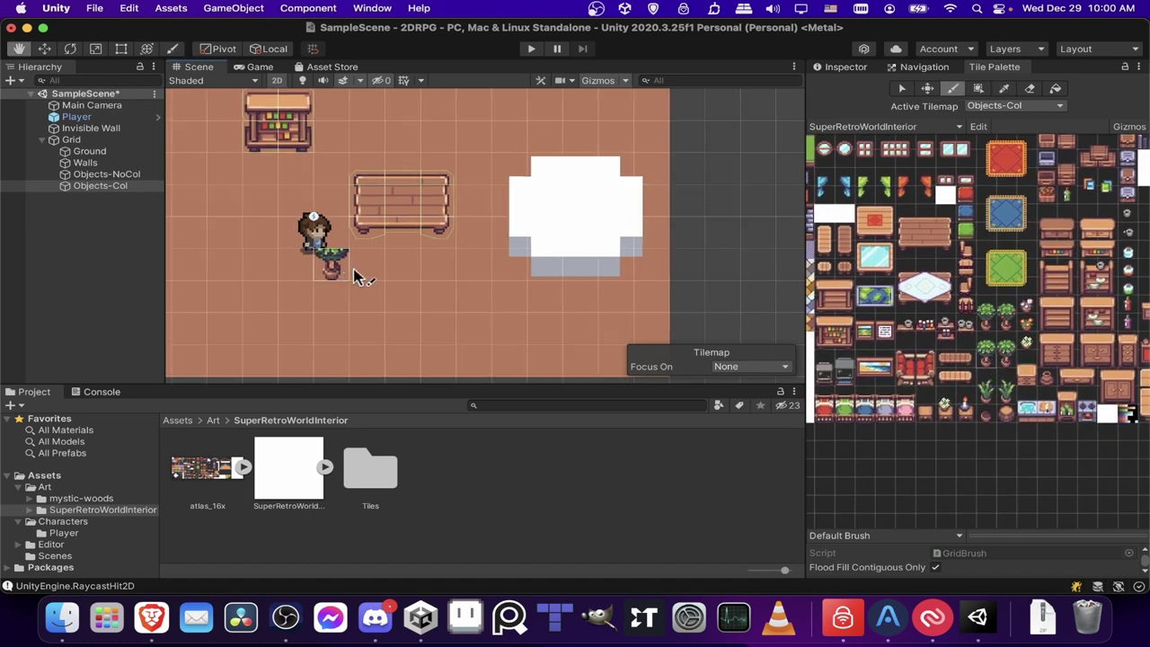
{"action": "scroll", "coordinate": [359, 277], "scroll_direction": "left", "scroll_amount": 5}
{"action": "scroll", "coordinate": [611, 283], "scroll_direction": "down", "scroll_amount": 1}
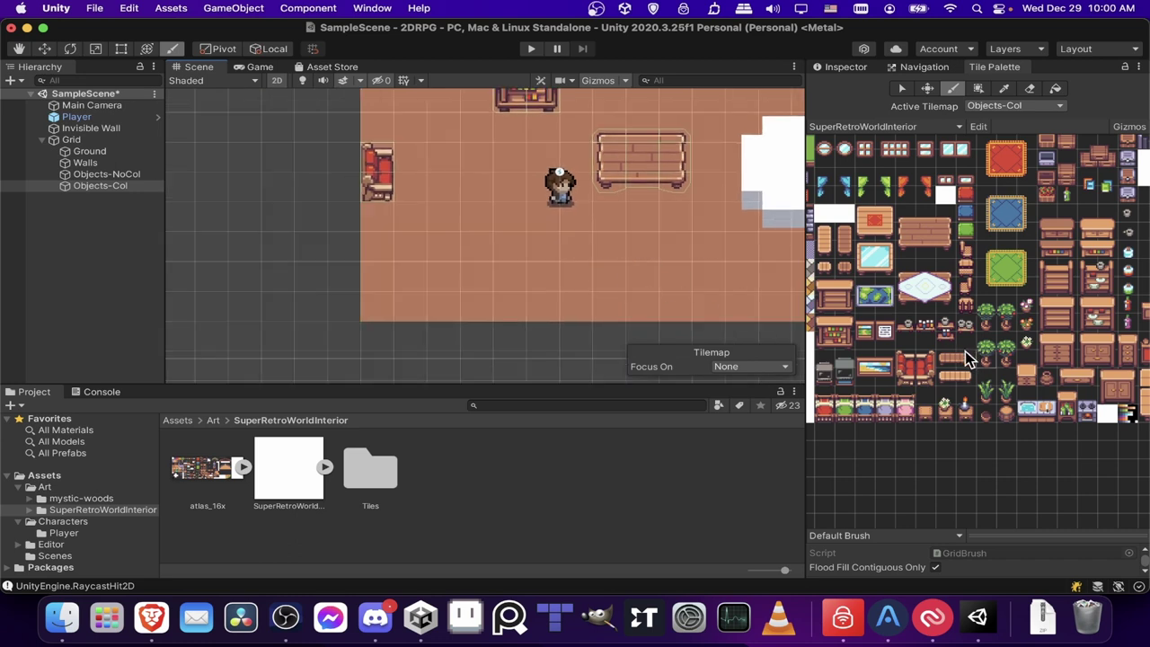
{"action": "left_click", "coordinate": [374, 289]}
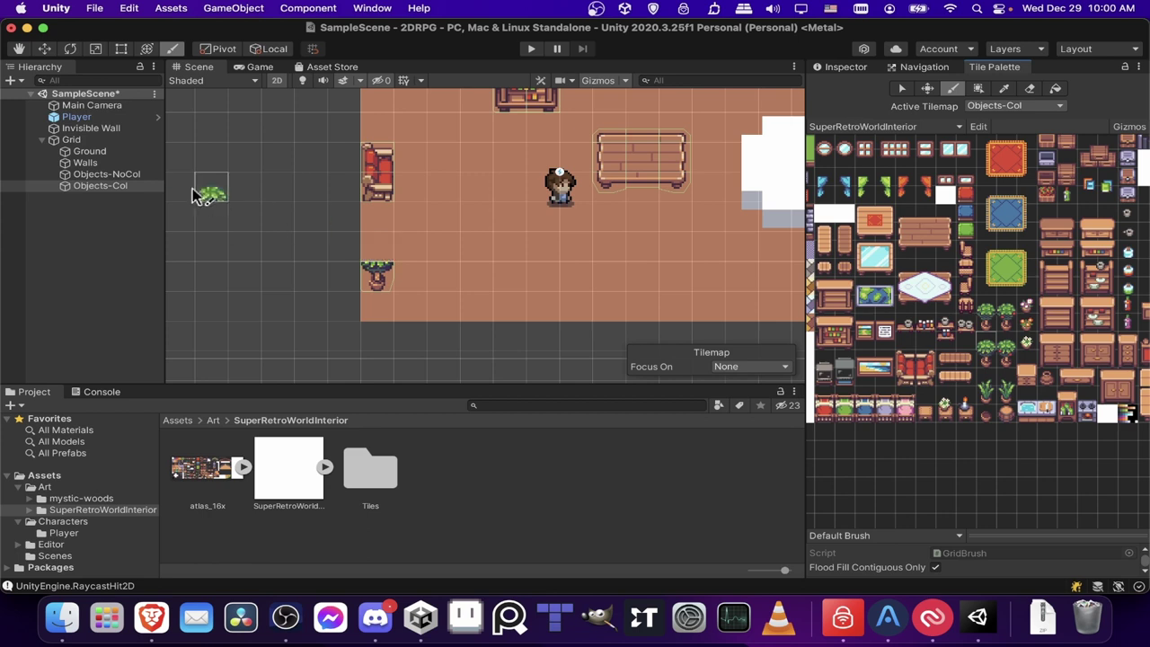
Paint the plant's leafy top tile on Objects-NoCol directly above the pot, and make Objects-Col the active tilemap again.
{"action": "left_click", "coordinate": [146, 178]}
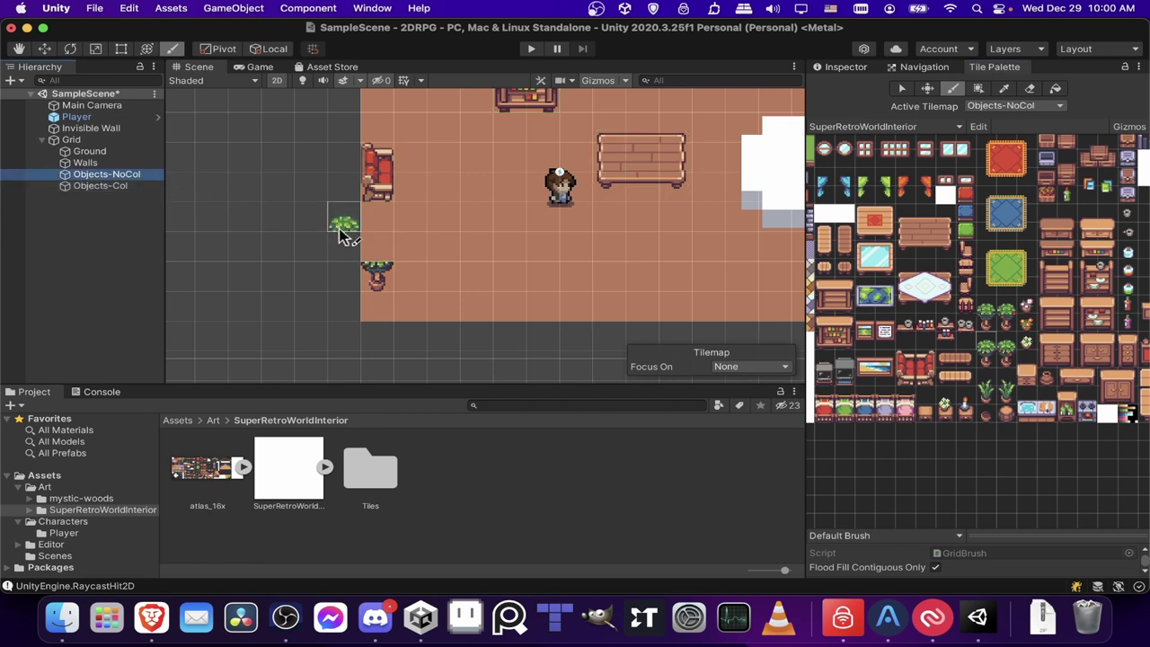
{"action": "left_click", "coordinate": [373, 251]}
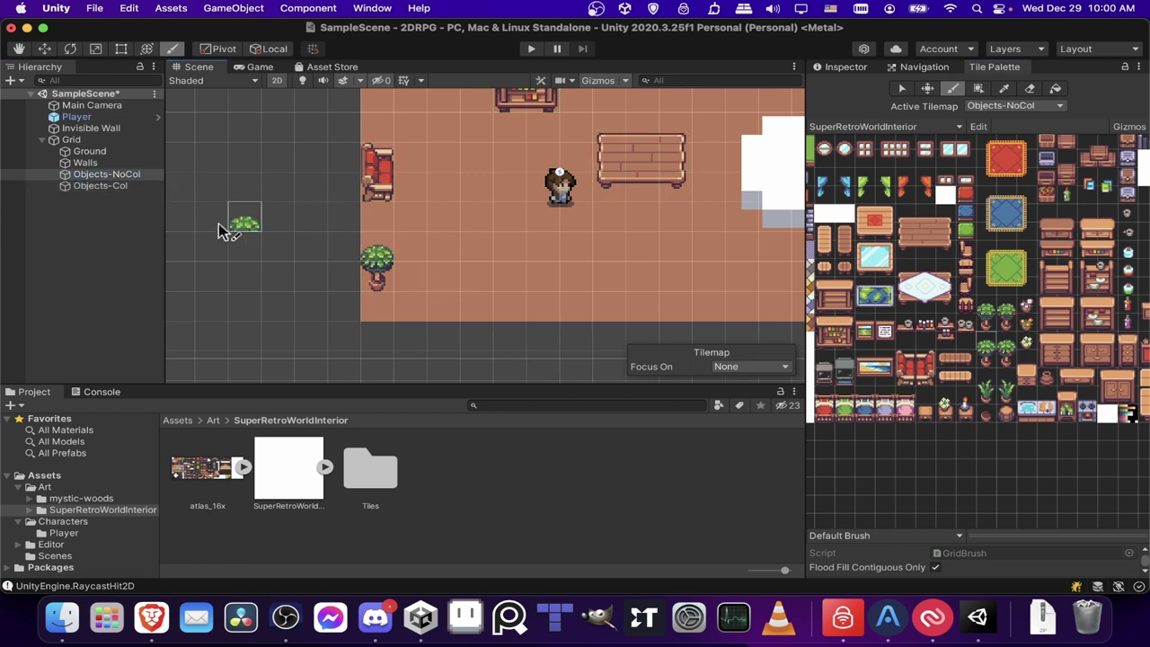
{"action": "left_click", "coordinate": [100, 185]}
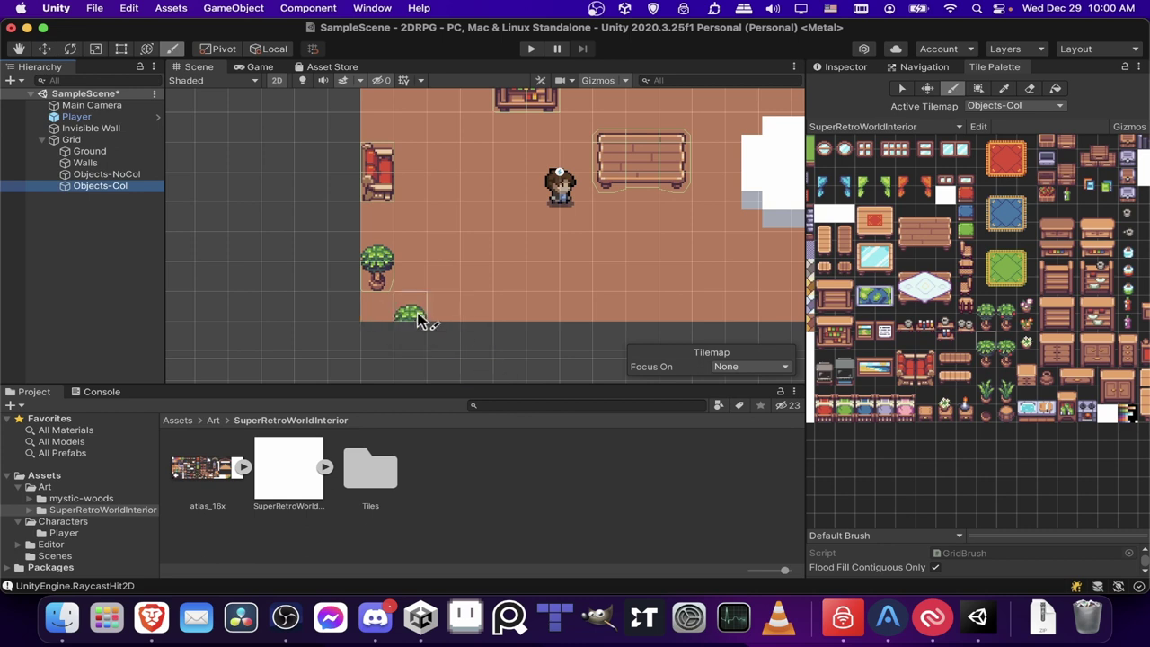
{"action": "scroll", "coordinate": [456, 247], "scroll_direction": "down", "scroll_amount": 3}
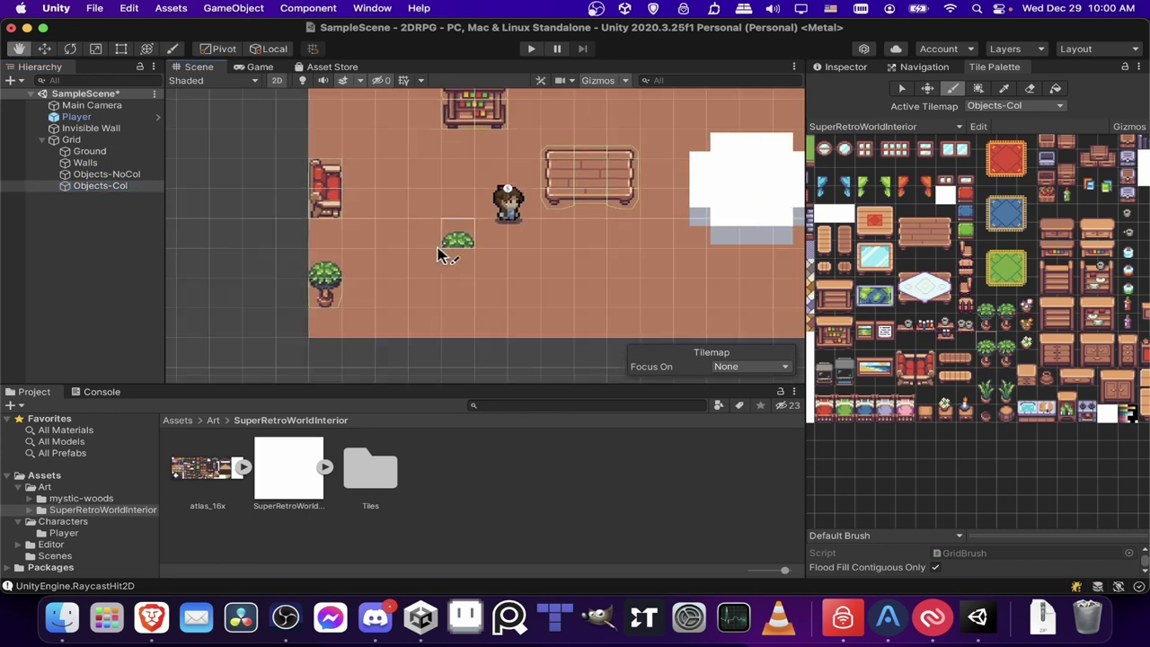
Run the game and walk the player behind, beside and below the potted plant to test its overlap and collision.
{"action": "left_click", "coordinate": [531, 48]}
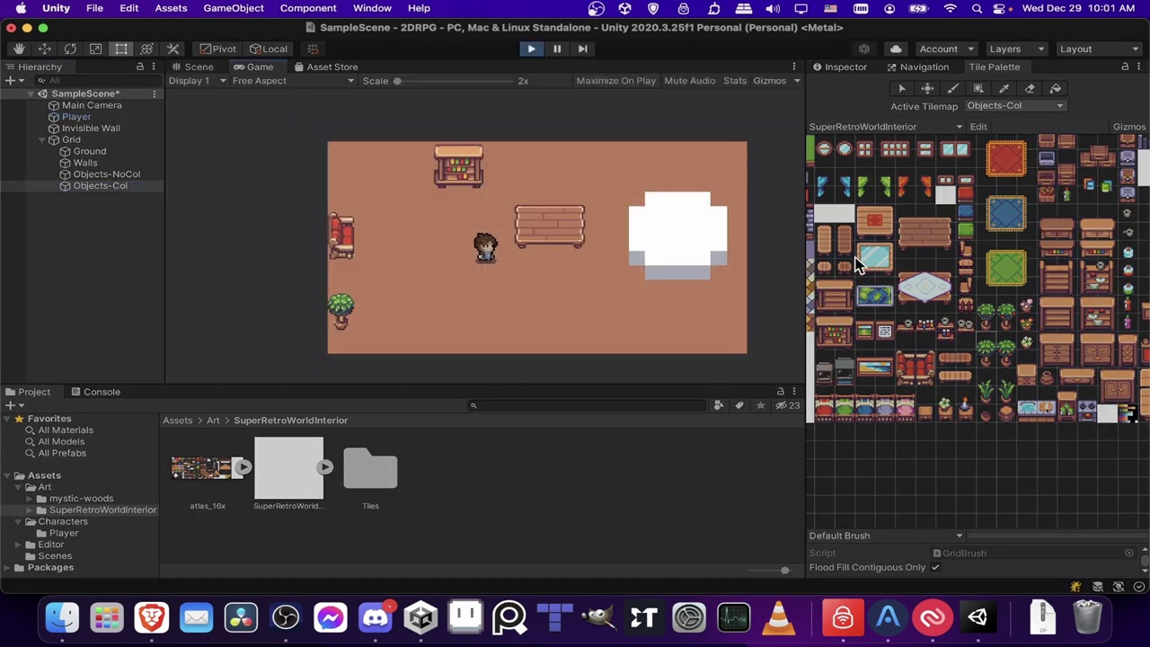
{"action": "key", "text": "Left"}
{"action": "key", "text": "Down"}
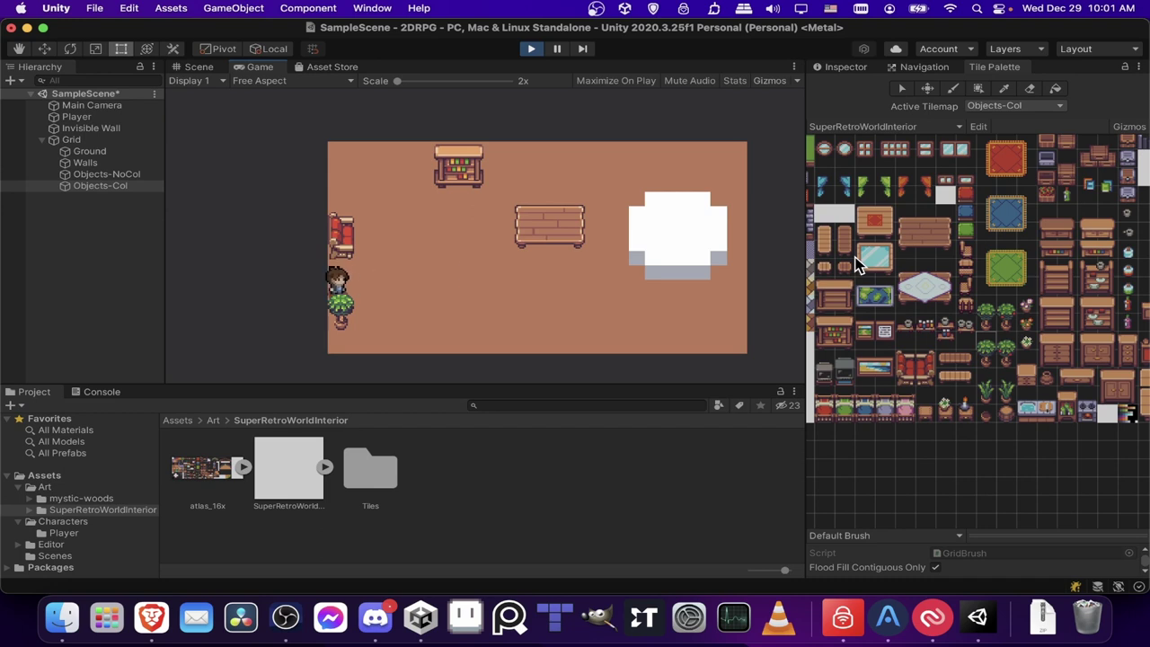
{"action": "key", "text": "Down"}
{"action": "key", "text": "Right"}
{"action": "key", "text": "Left"}
{"action": "key", "text": "Right"}
{"action": "key", "text": "Left"}
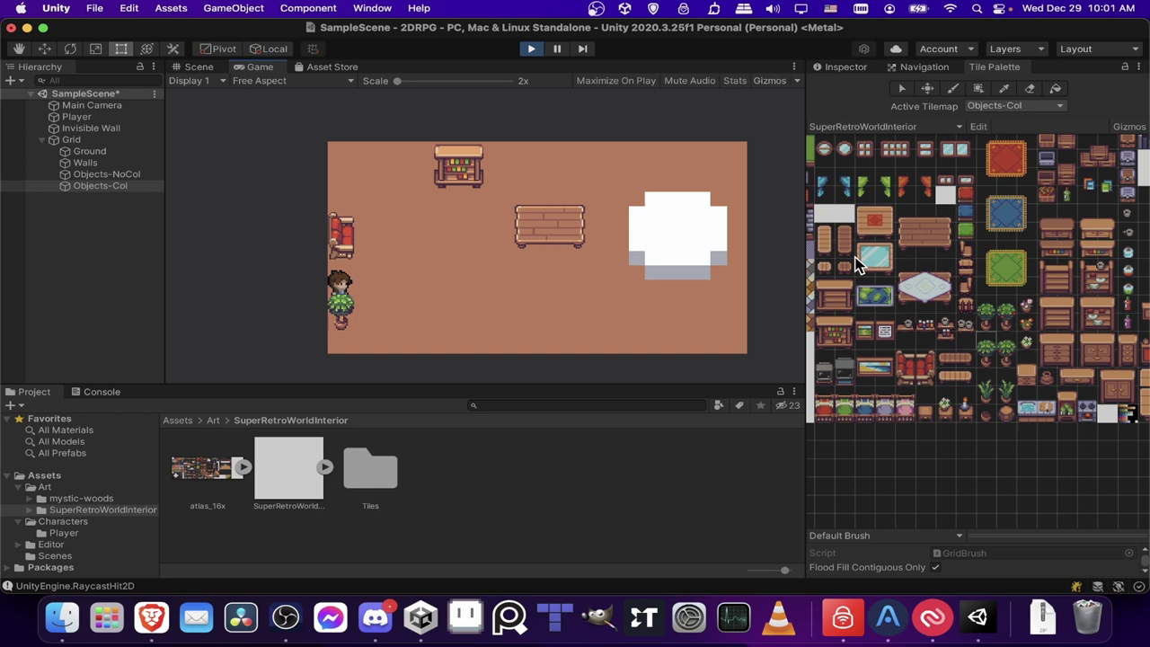
{"action": "key", "text": "Right"}
{"action": "key", "text": "Down"}
{"action": "key", "text": "Left"}
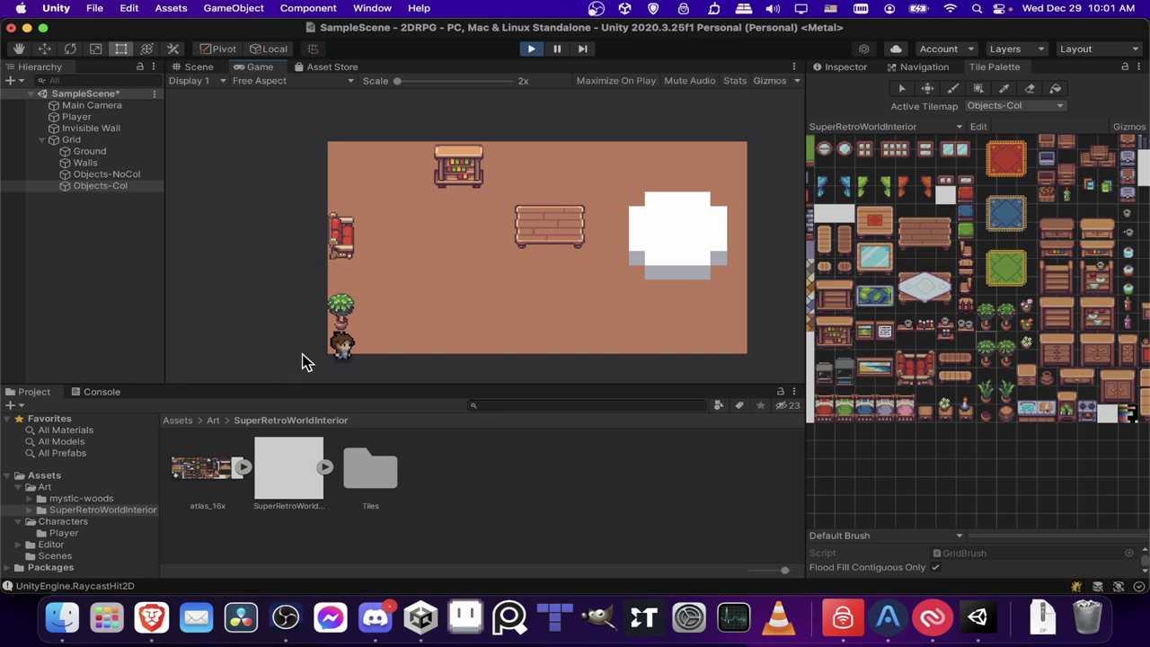
Walk the player against the red sofa, up to the bookshelf and below the wooden table to test their collisions.
{"action": "key", "text": "Right"}
{"action": "key", "text": "Right"}
{"action": "key", "text": "Up"}
{"action": "key", "text": "Left"}
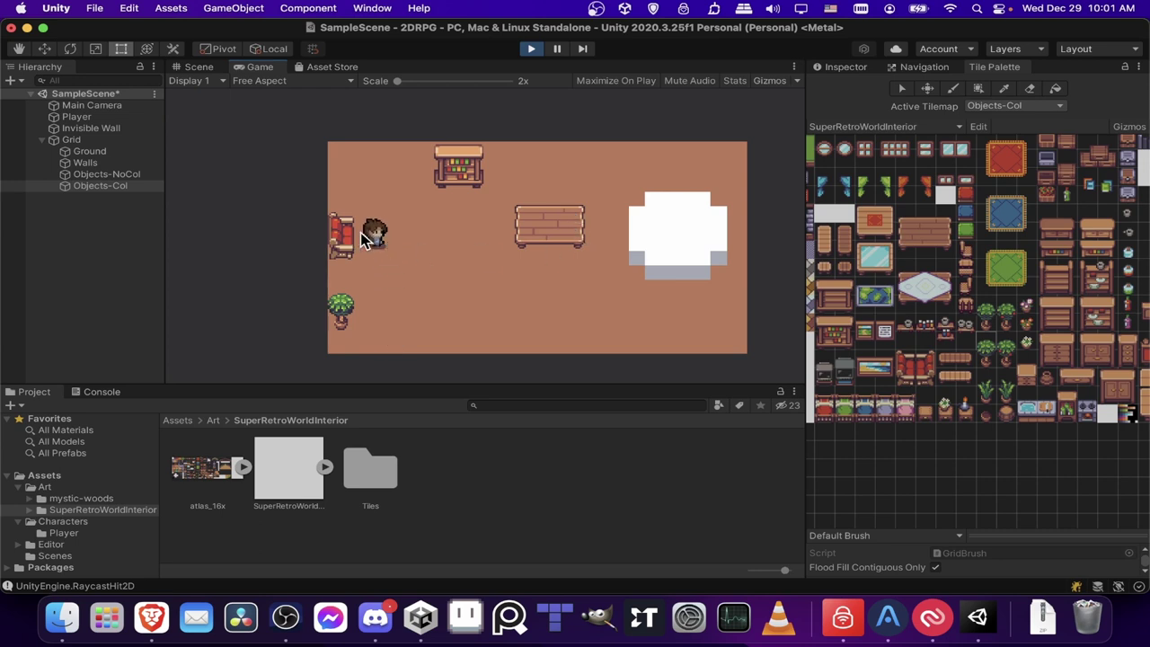
{"action": "key", "text": "Up"}
{"action": "key", "text": "Right"}
{"action": "key", "text": "Right"}
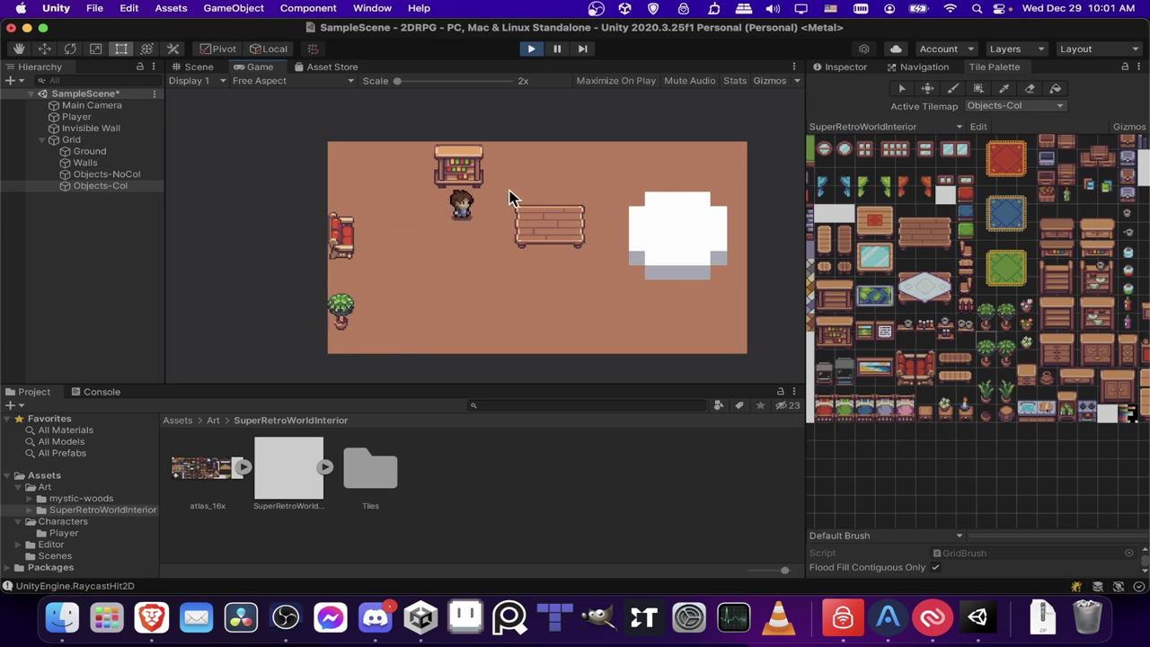
{"action": "key", "text": "Down"}
{"action": "key", "text": "Right"}
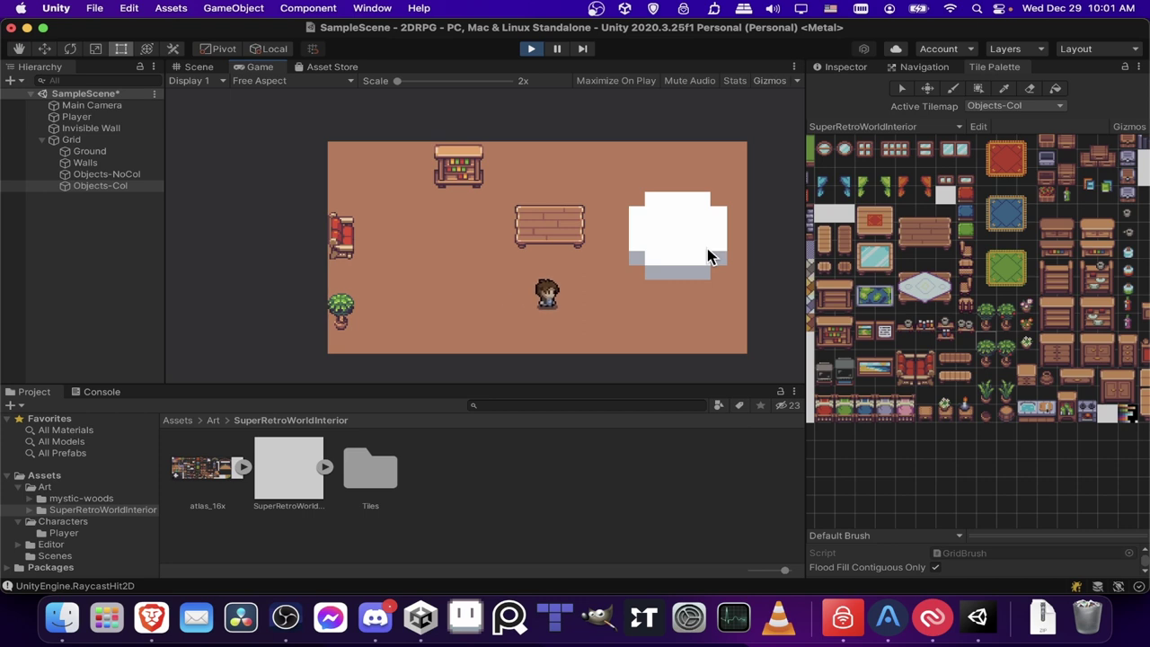
Test whether the player fits through the gap between the bookshelf and the table, and stop the game.
{"action": "key", "text": "Up"}
{"action": "key", "text": "Left"}
{"action": "key", "text": "Left"}
{"action": "key", "text": "Down"}
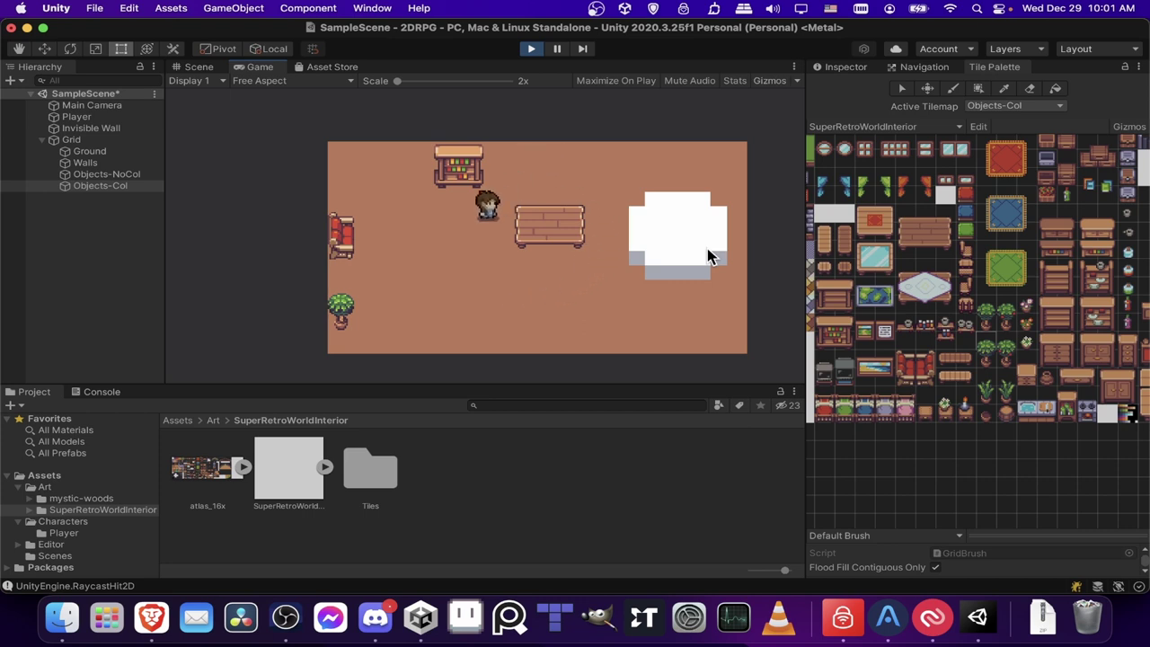
{"action": "key", "text": "Right"}
{"action": "key", "text": "Up"}
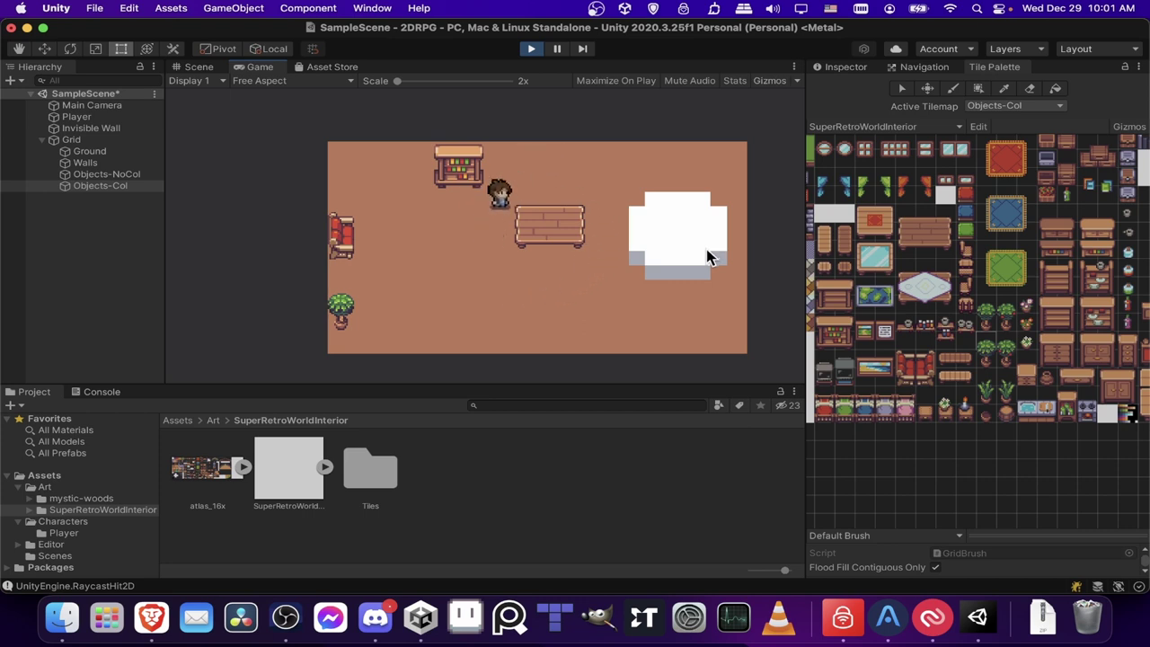
{"action": "key", "text": "Right"}
{"action": "key", "text": "Down"}
{"action": "key", "text": "Left"}
{"action": "key", "text": "Up"}
{"action": "key", "text": "Down"}
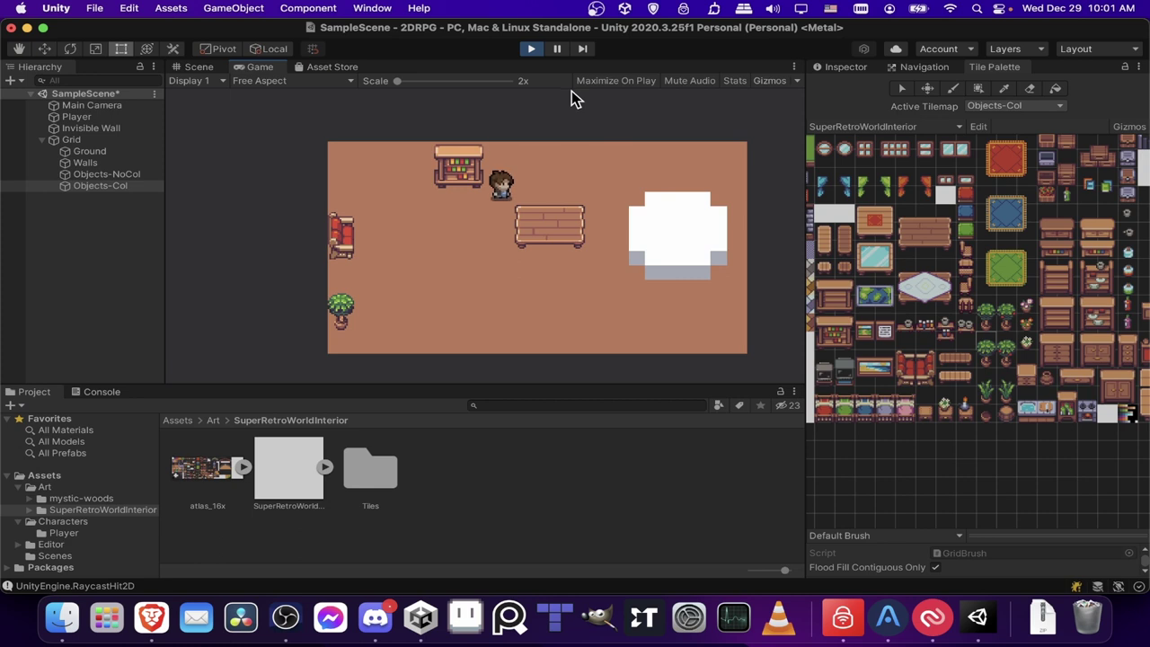
{"action": "key", "text": "Right"}
{"action": "key", "text": "Down"}
{"action": "left_click", "coordinate": [531, 48]}
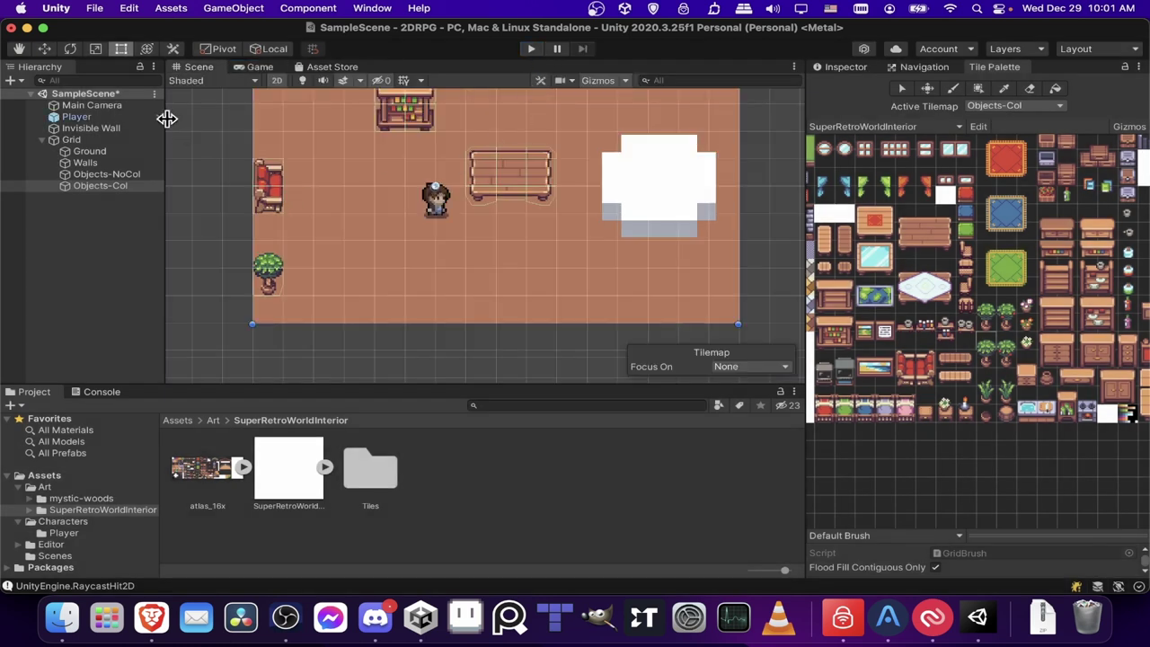
Open the Player prefab for editing and bring up its Capsule Collider 2D settings.
{"action": "left_click", "coordinate": [158, 117]}
{"action": "left_click", "coordinate": [158, 118]}
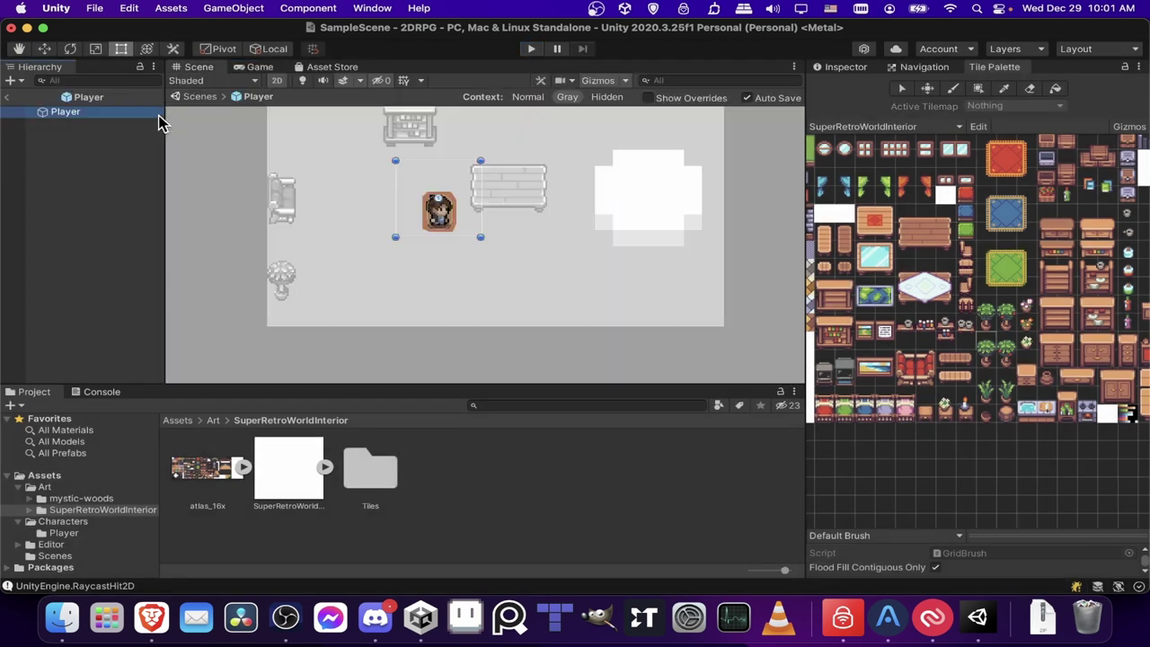
{"action": "scroll", "coordinate": [440, 220], "scroll_direction": "up", "scroll_amount": 3}
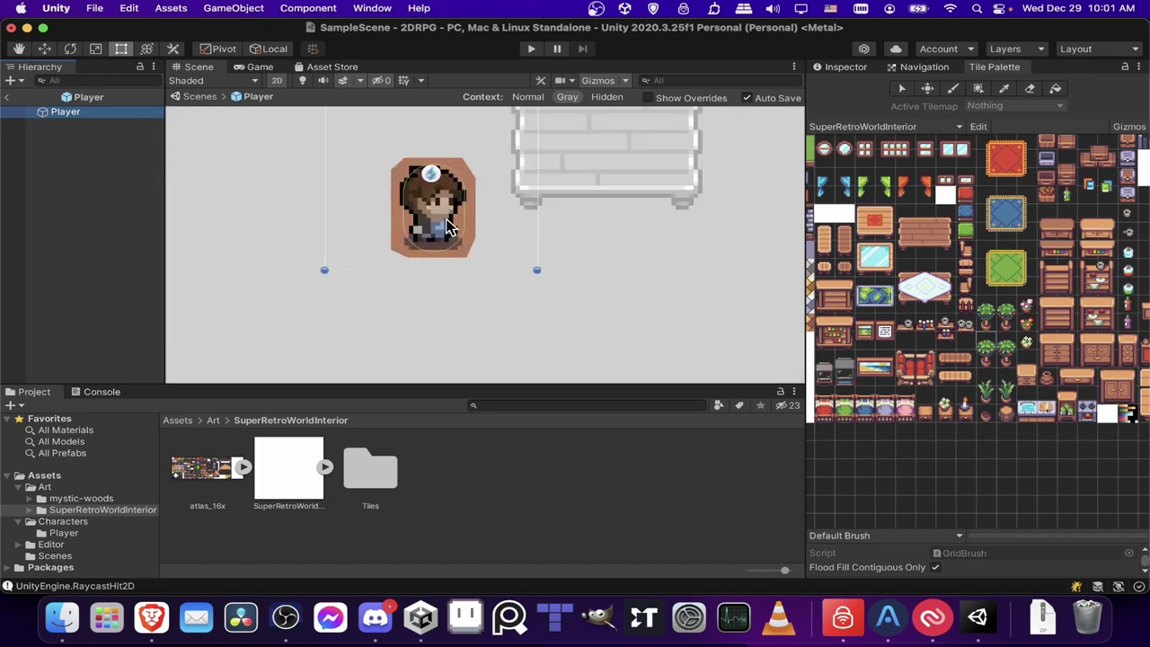
{"action": "middle_click_drag", "start_coordinate": [457, 195], "coordinate": [474, 201]}
{"action": "left_click", "coordinate": [829, 72]}
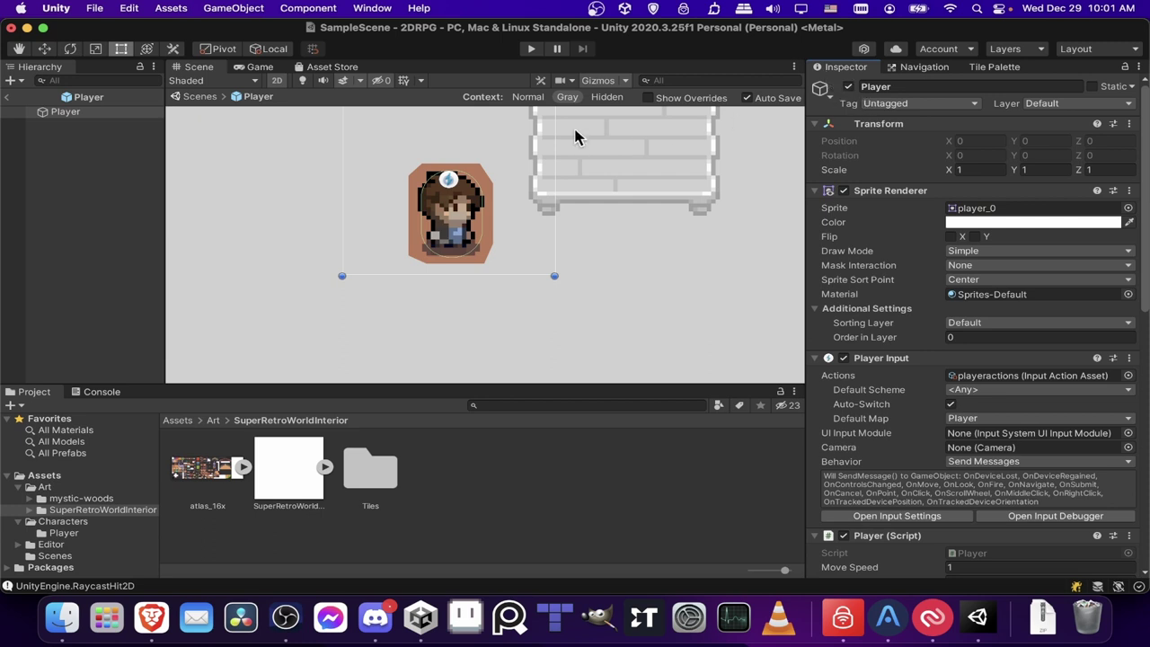
{"action": "scroll", "coordinate": [960, 368], "scroll_direction": "down", "scroll_amount": 5}
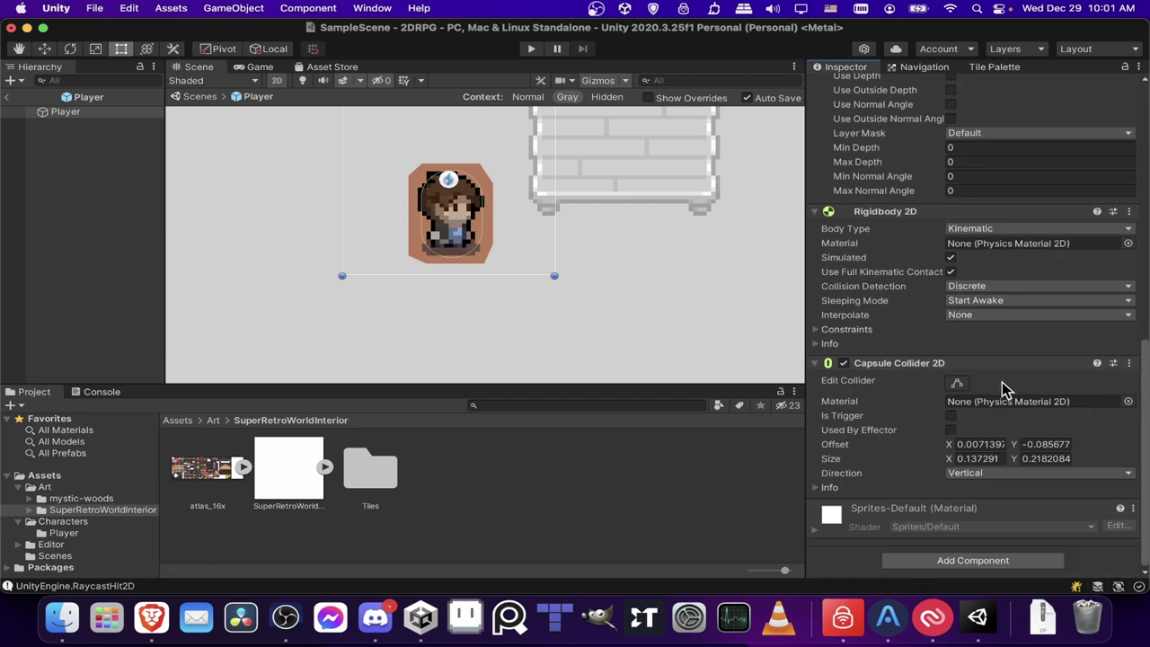
Edit the player's capsule collider outline, shrinking it to about 0.069 by 0.137 over the lower part of the sprite.
{"action": "left_click", "coordinate": [956, 385]}
{"action": "left_click", "coordinate": [955, 384]}
{"action": "left_click", "coordinate": [957, 385]}
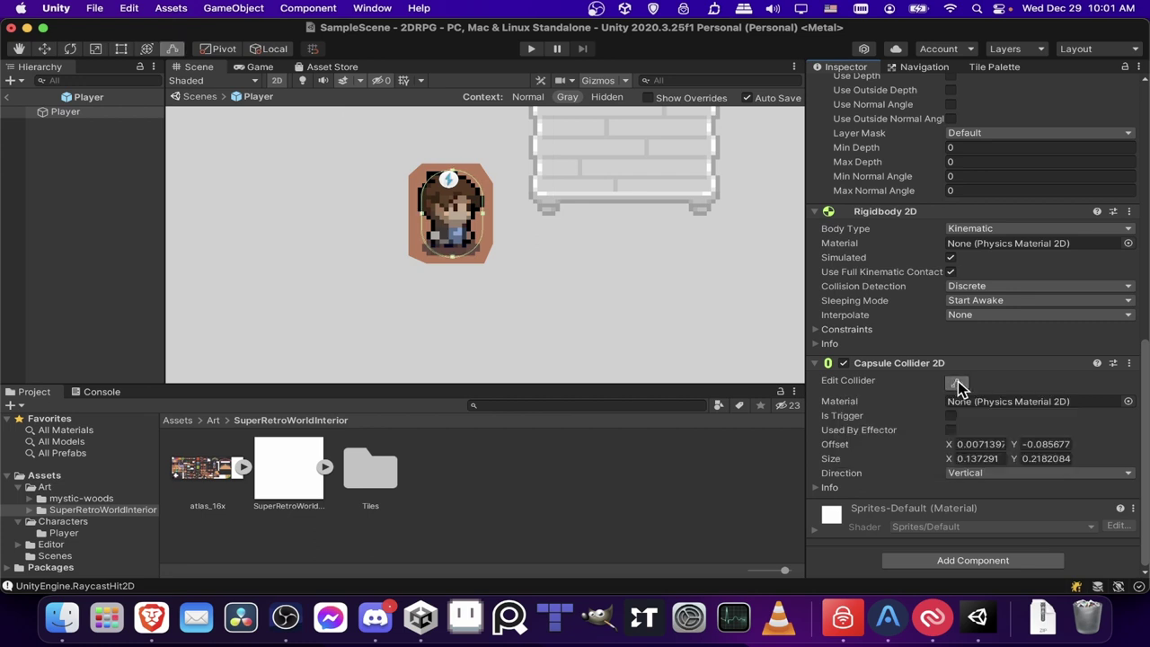
{"action": "left_click", "coordinate": [952, 386]}
{"action": "left_click_drag", "start_coordinate": [453, 171], "coordinate": [474, 238]}
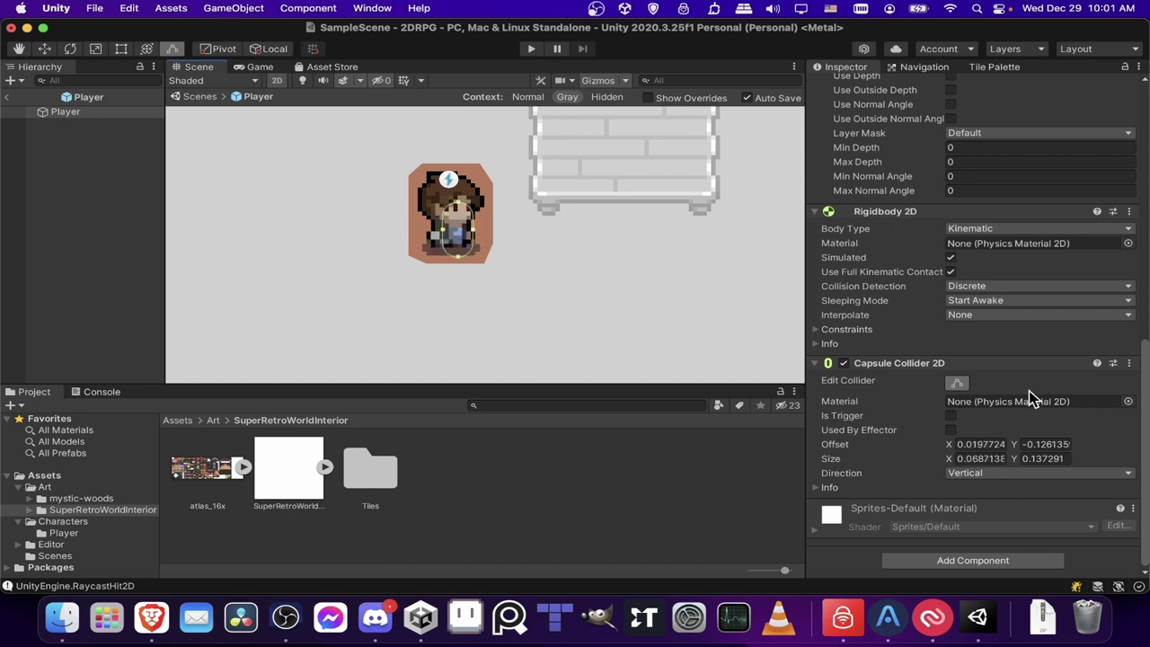
Set the capsule's direction to Horizontal, reshape it to about 0.105 by 0.063 around the player's feet, and return to the scene.
{"action": "left_click", "coordinate": [981, 472]}
{"action": "left_click", "coordinate": [966, 486]}
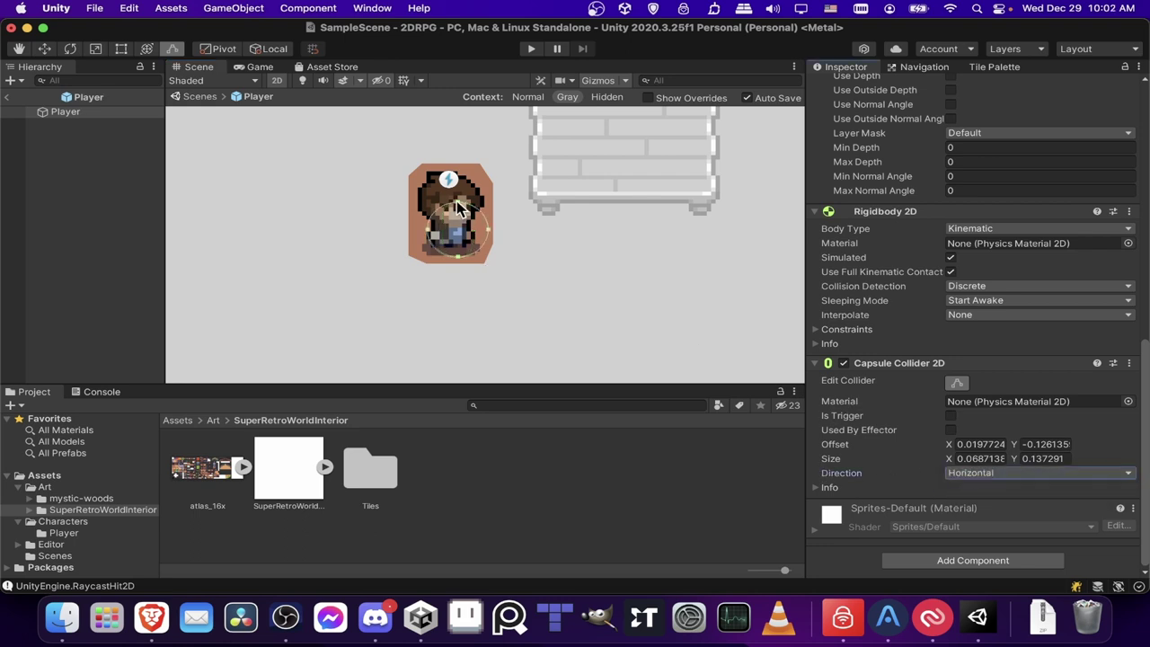
{"action": "left_click_drag", "start_coordinate": [459, 208], "coordinate": [477, 249]}
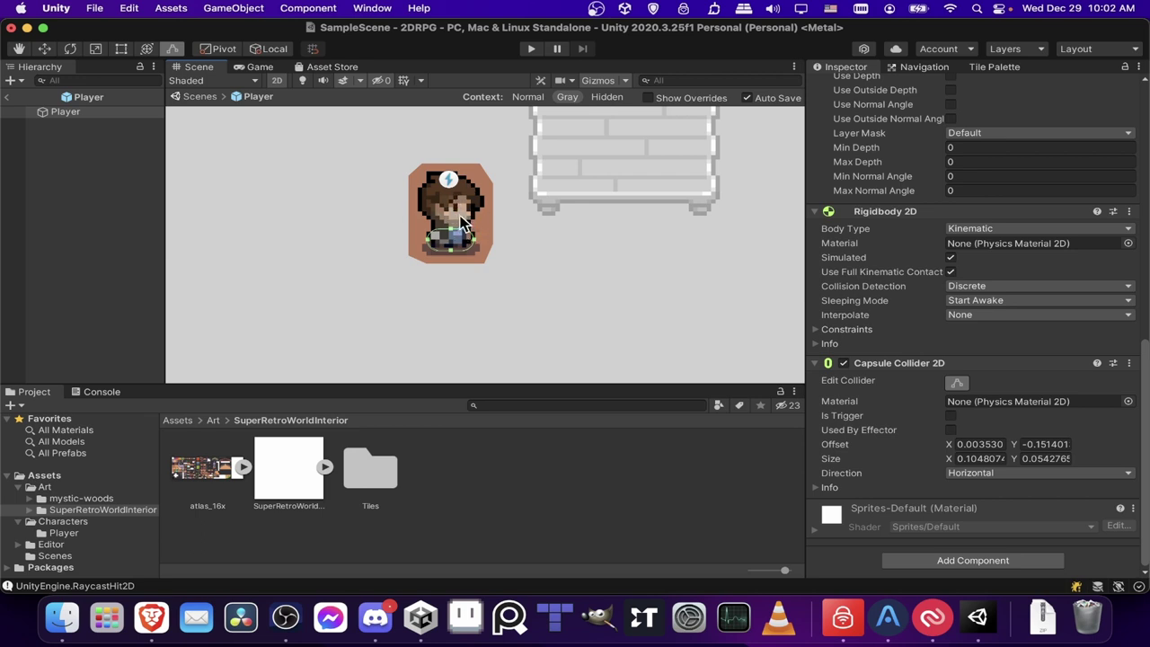
{"action": "left_click_drag", "start_coordinate": [453, 236], "coordinate": [455, 234]}
{"action": "left_click", "coordinate": [8, 101]}
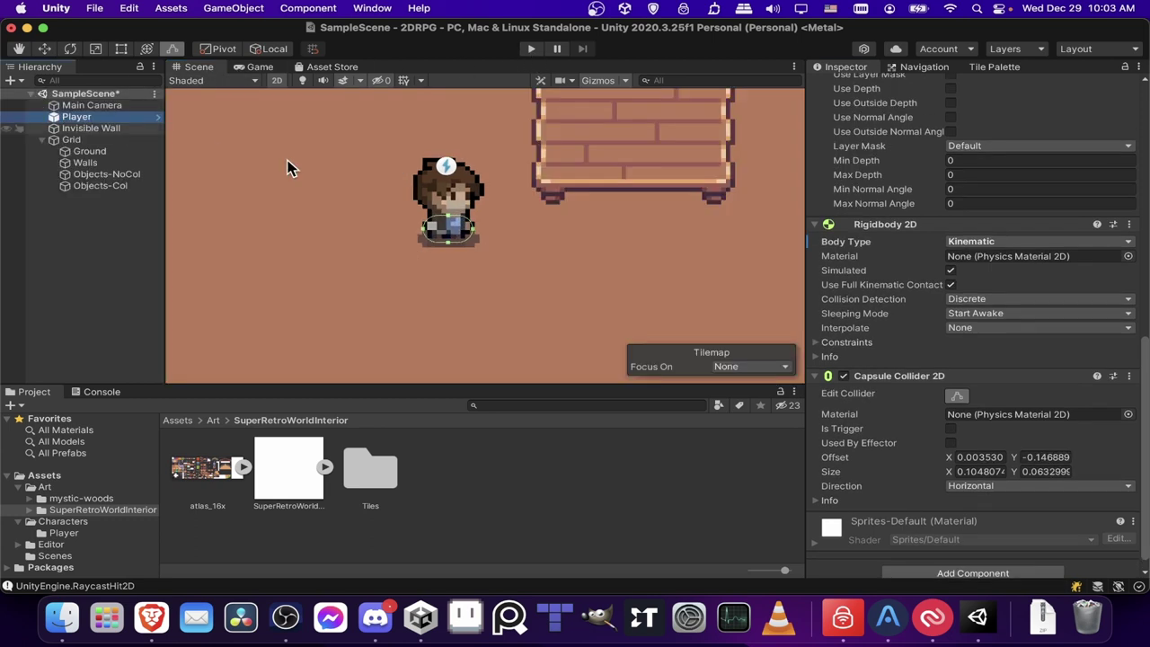
Run the game, walk the player up against the bookshelf to test the smaller collider, and stop the game.
{"action": "left_click", "coordinate": [531, 49]}
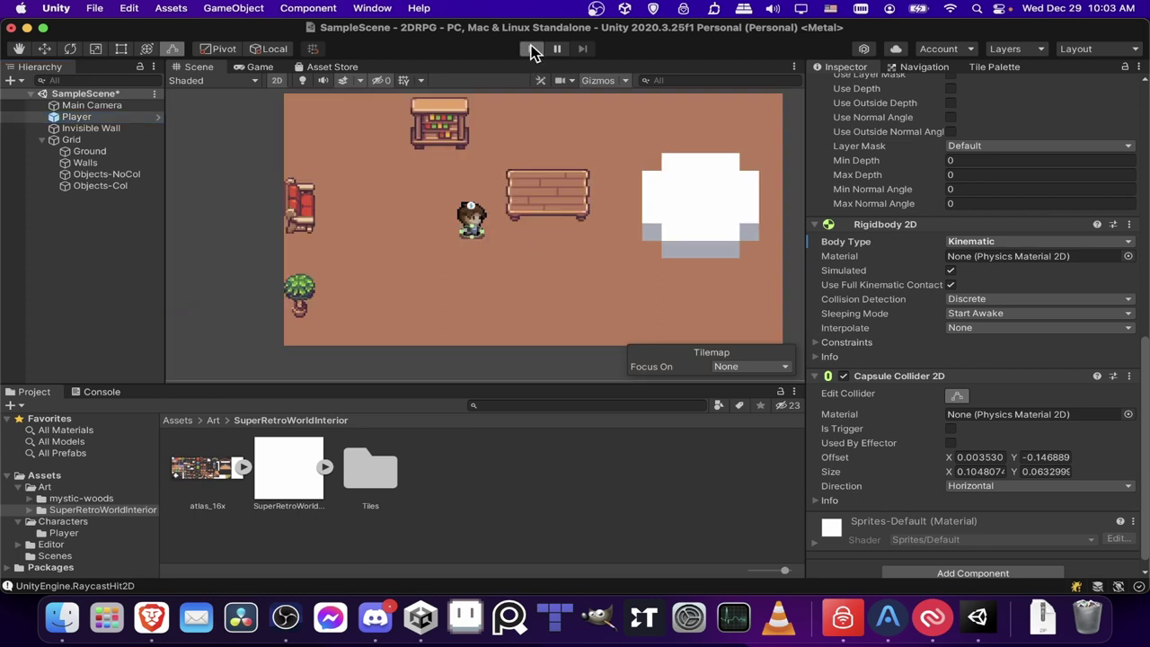
{"action": "key", "text": "Up"}
{"action": "key", "text": "Left"}
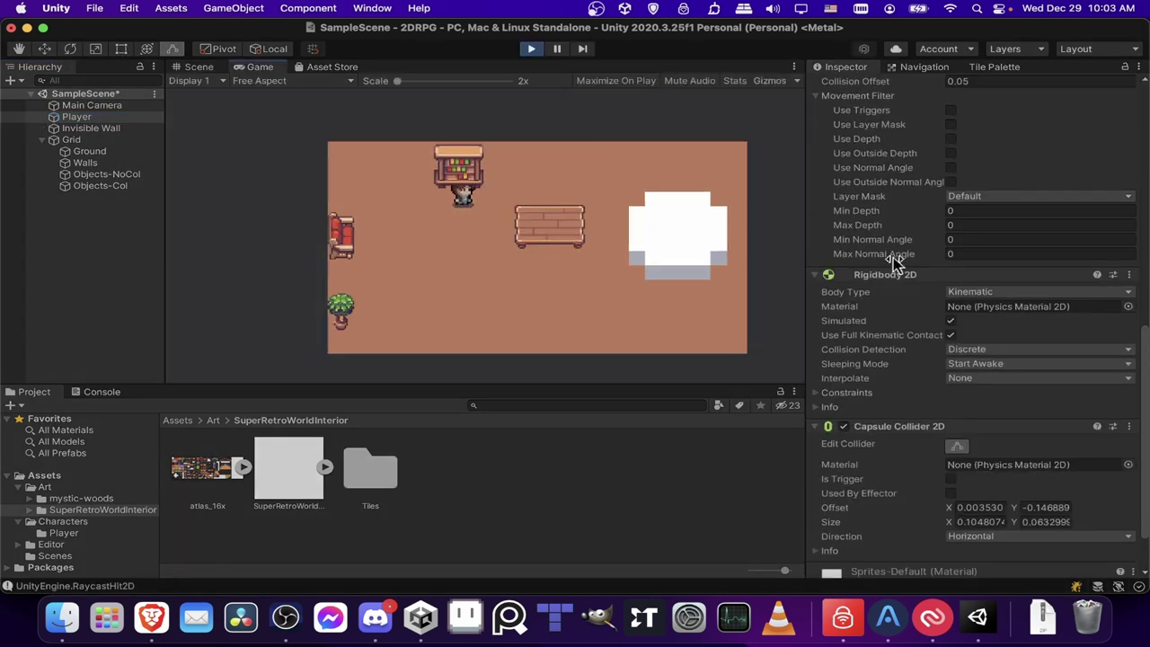
{"action": "key", "text": "Left"}
{"action": "key", "text": "Right"}
{"action": "key", "text": "Left"}
{"action": "key", "text": "Up"}
{"action": "left_click", "coordinate": [531, 49]}
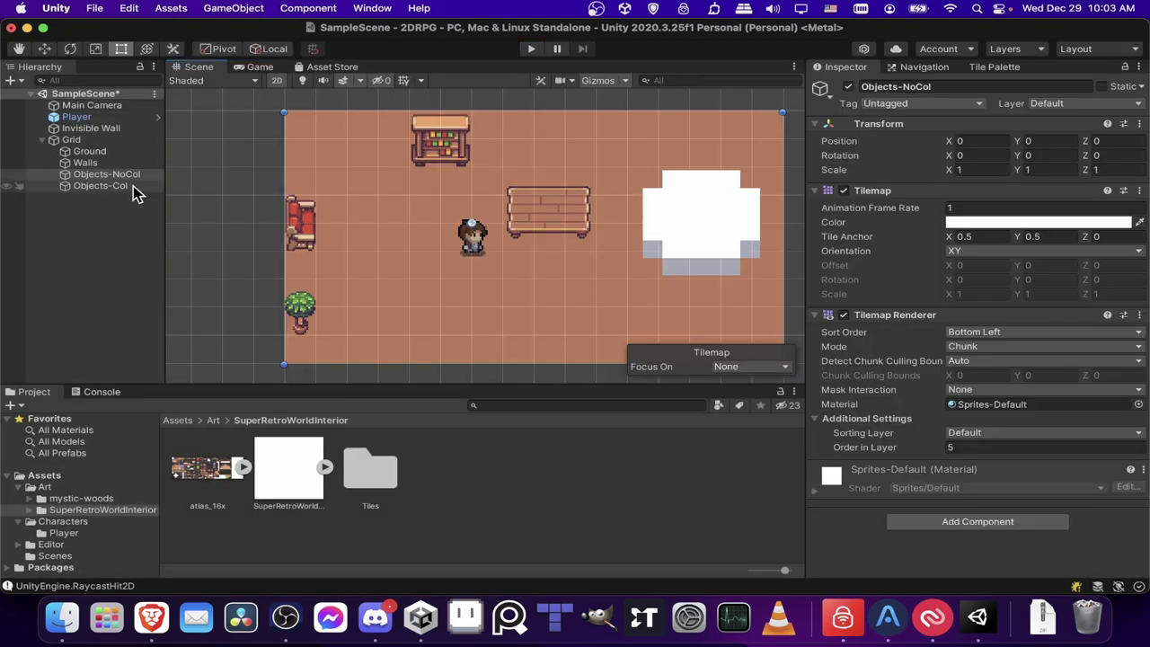
Set the Order in Layer of the Objects-Col tilemap to -3.
{"action": "left_click", "coordinate": [101, 186]}
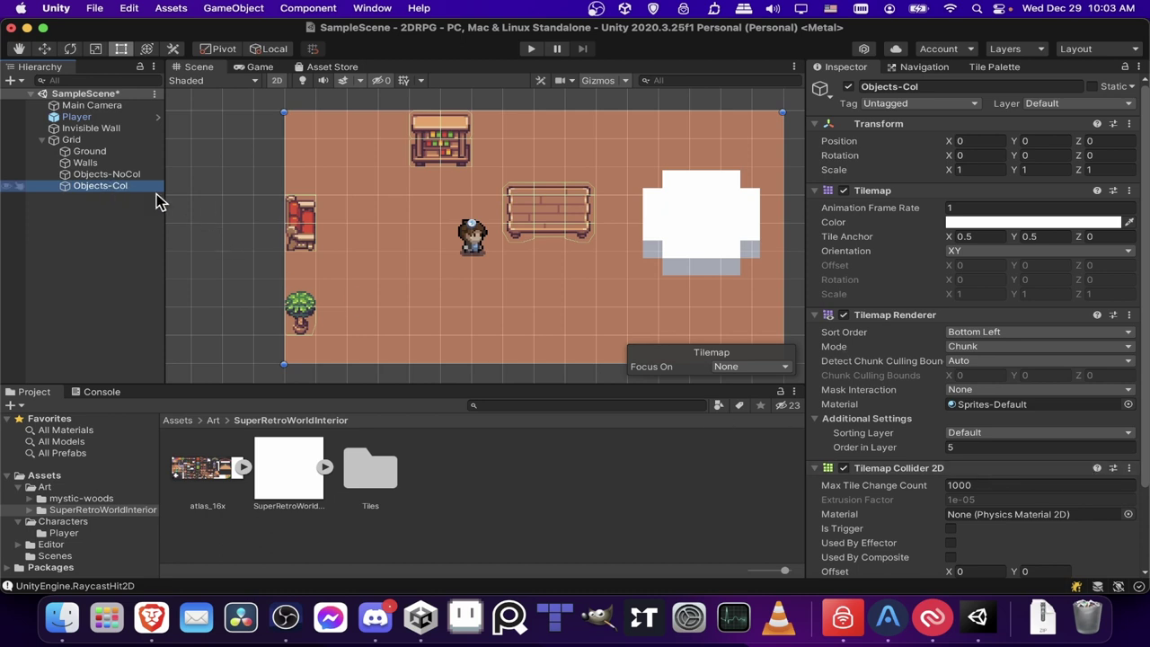
{"action": "left_click", "coordinate": [986, 448]}
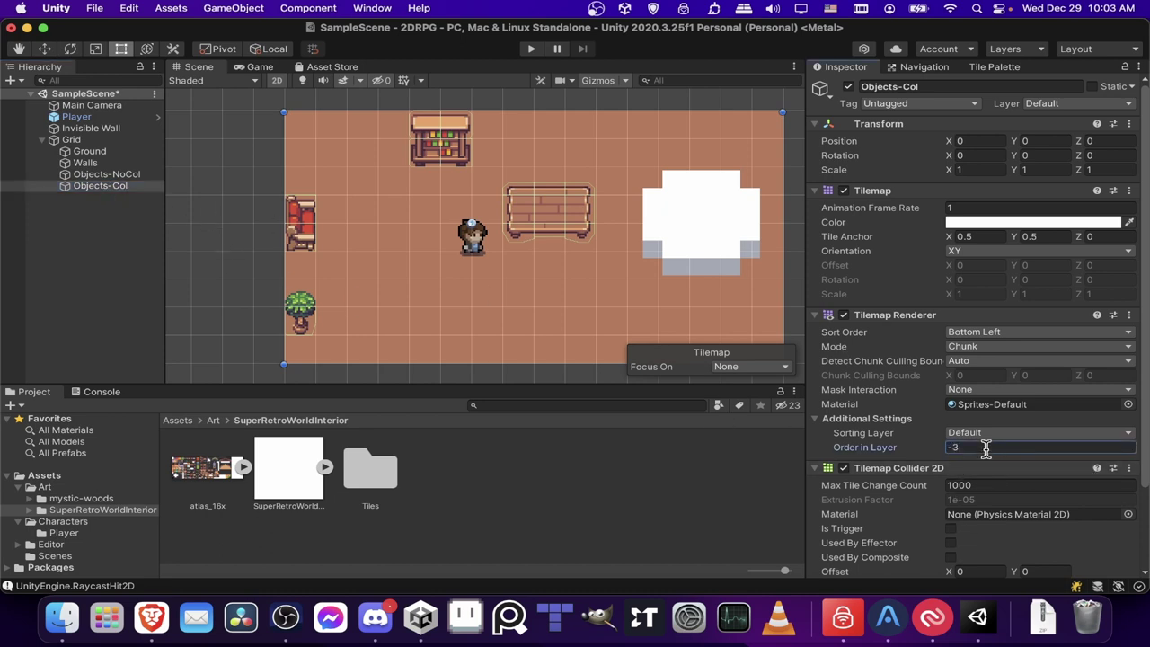
{"action": "type", "text": "-3"}
Run the game and walk the player back and forth against the bookshelf to check which is drawn in front.
{"action": "left_click", "coordinate": [531, 48]}
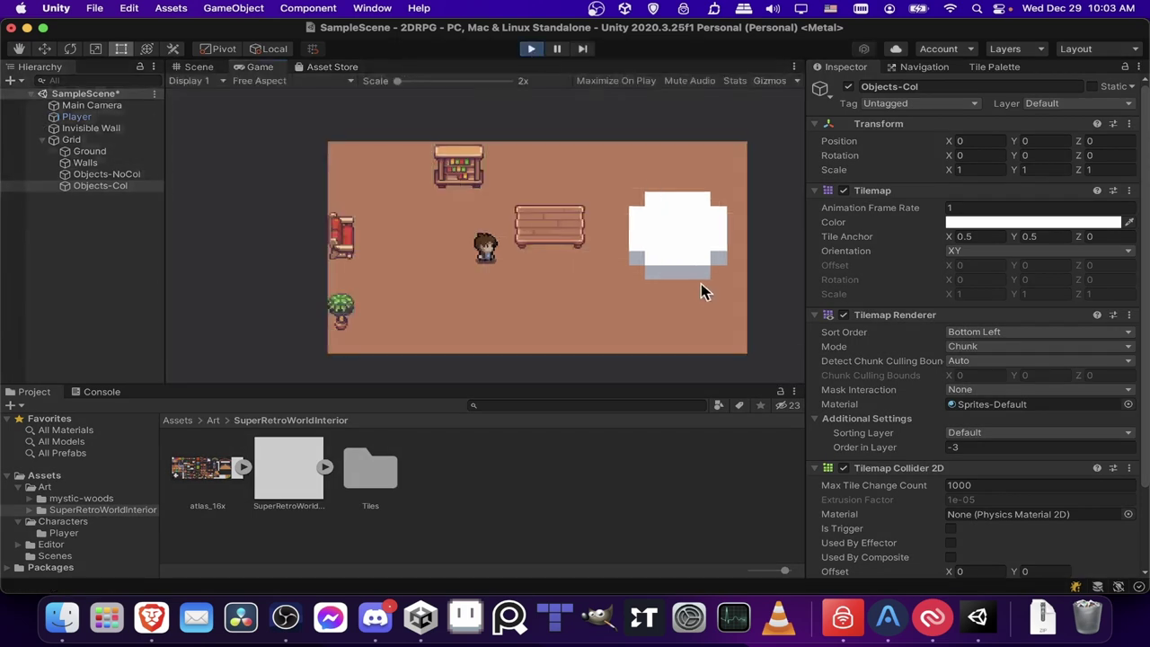
{"action": "key", "text": "w"}
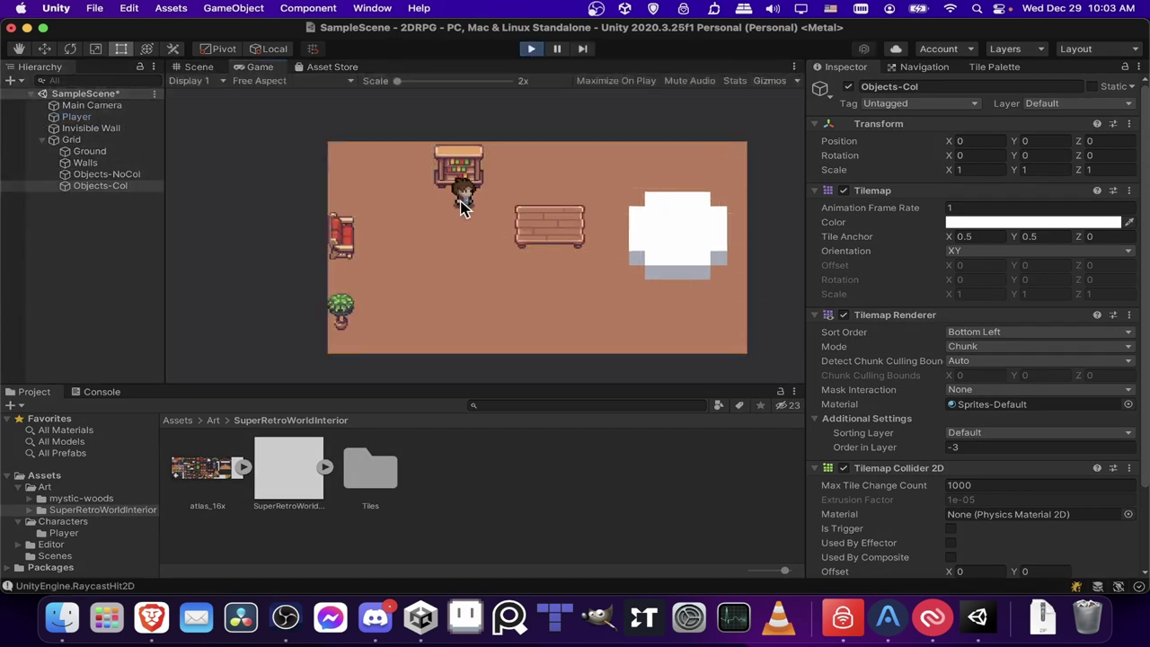
{"action": "key", "text": "d"}
{"action": "key", "text": "d"}
{"action": "key", "text": "w"}
{"action": "key", "text": "s"}
{"action": "key", "text": "a"}
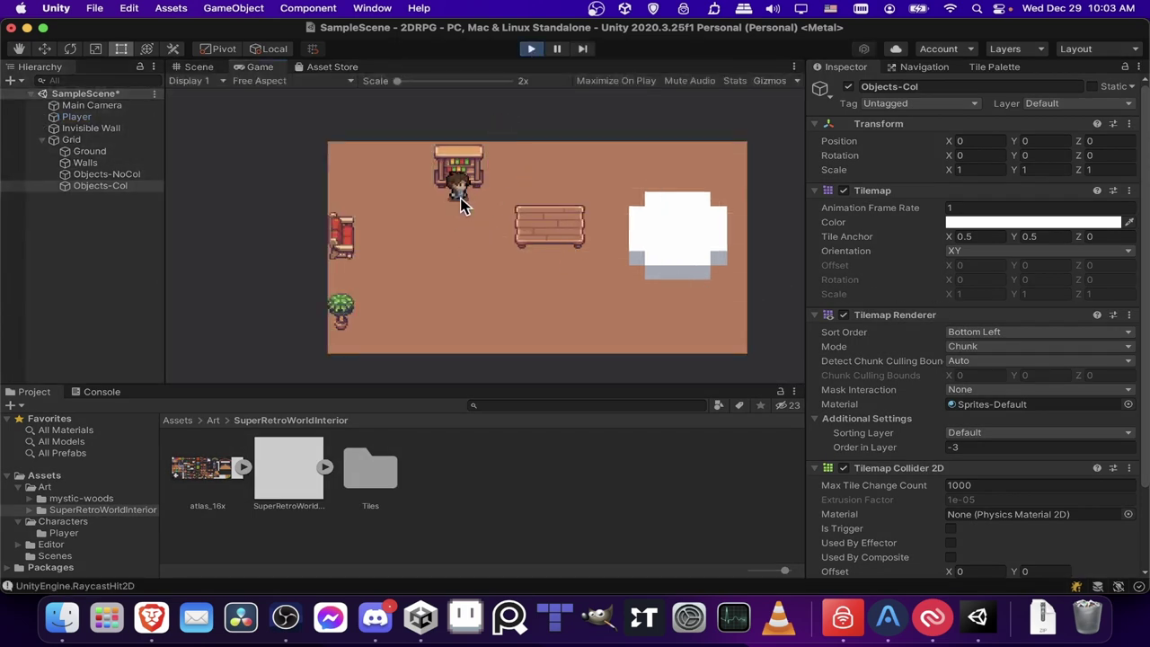
{"action": "key", "text": "d"}
{"action": "key", "text": "a"}
{"action": "key", "text": "d"}
{"action": "key", "text": "a"}
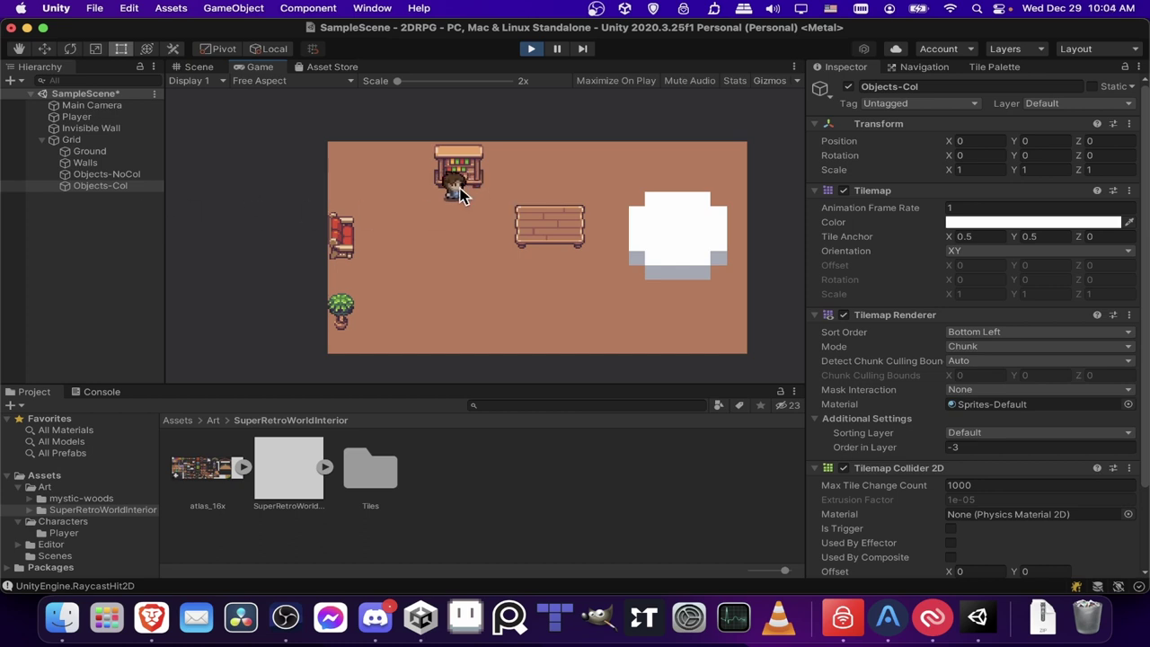
{"action": "key", "text": "d"}
{"action": "key", "text": "a"}
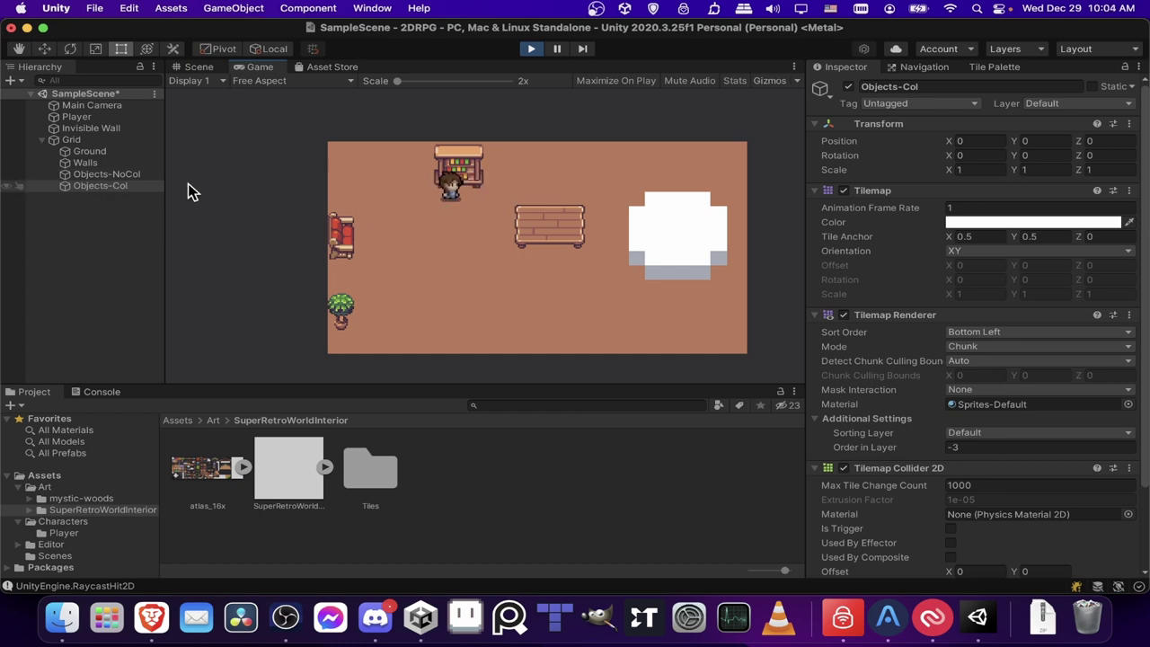
{"action": "key", "text": "Right"}
{"action": "key", "text": "Right"}
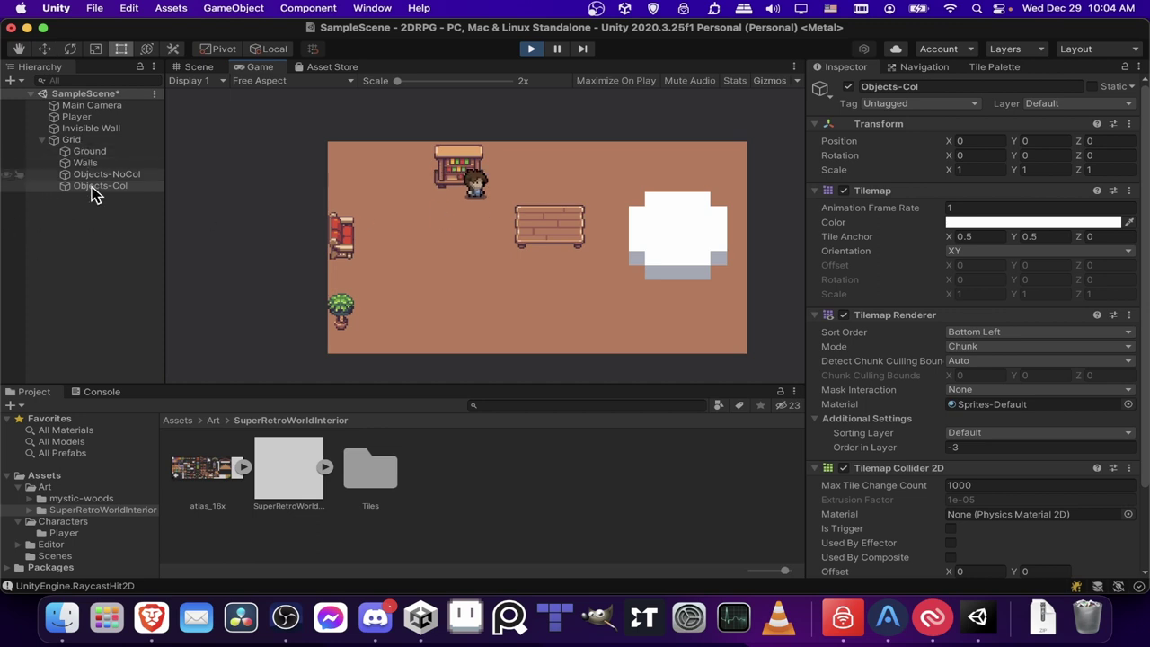
{"action": "key", "text": "Left"}
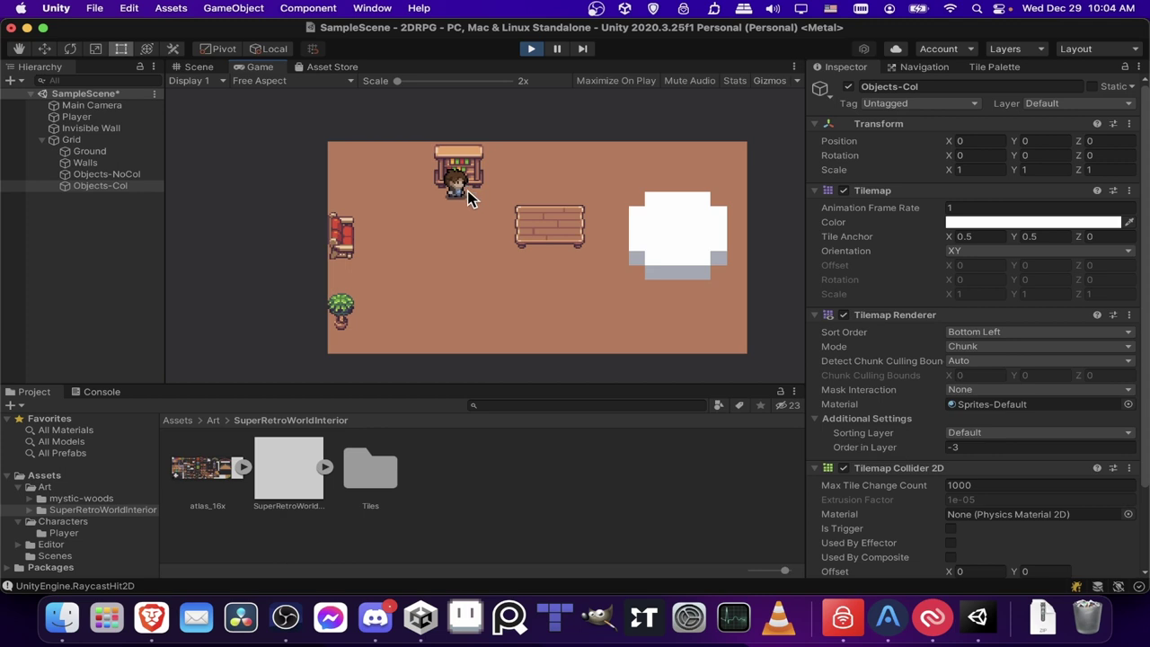
{"action": "key", "text": "Right"}
{"action": "key", "text": "Left"}
{"action": "key", "text": "Left"}
Walk the player around the red chair and the potted plant to check collisions and draw order.
{"action": "key", "text": "Down"}
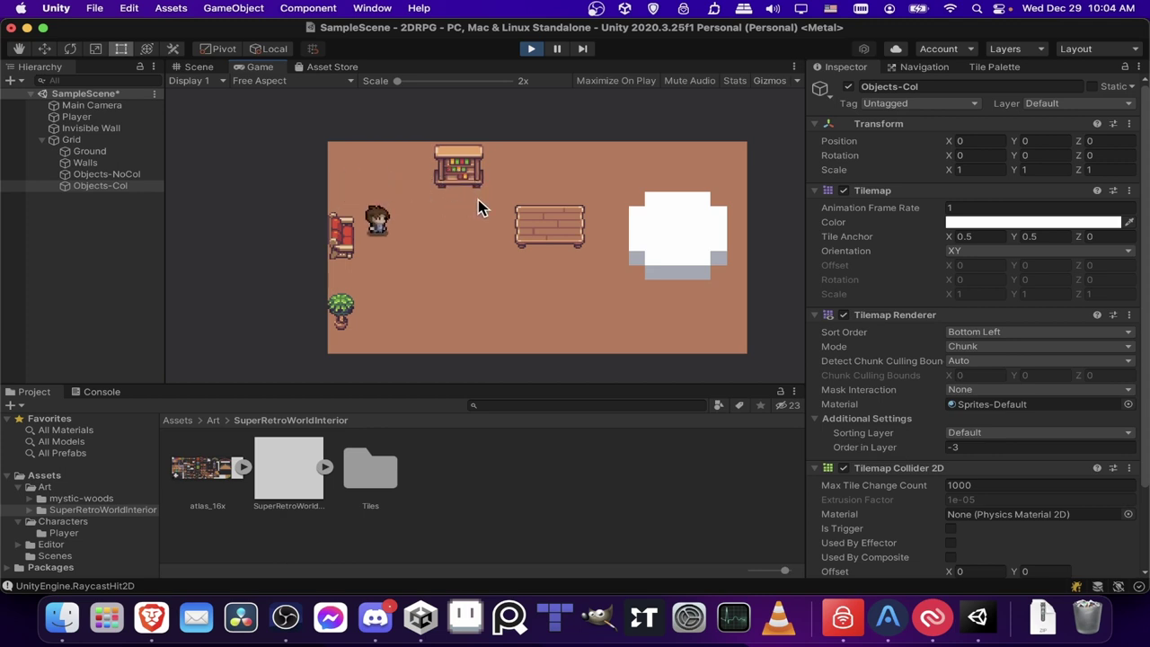
{"action": "key", "text": "Up"}
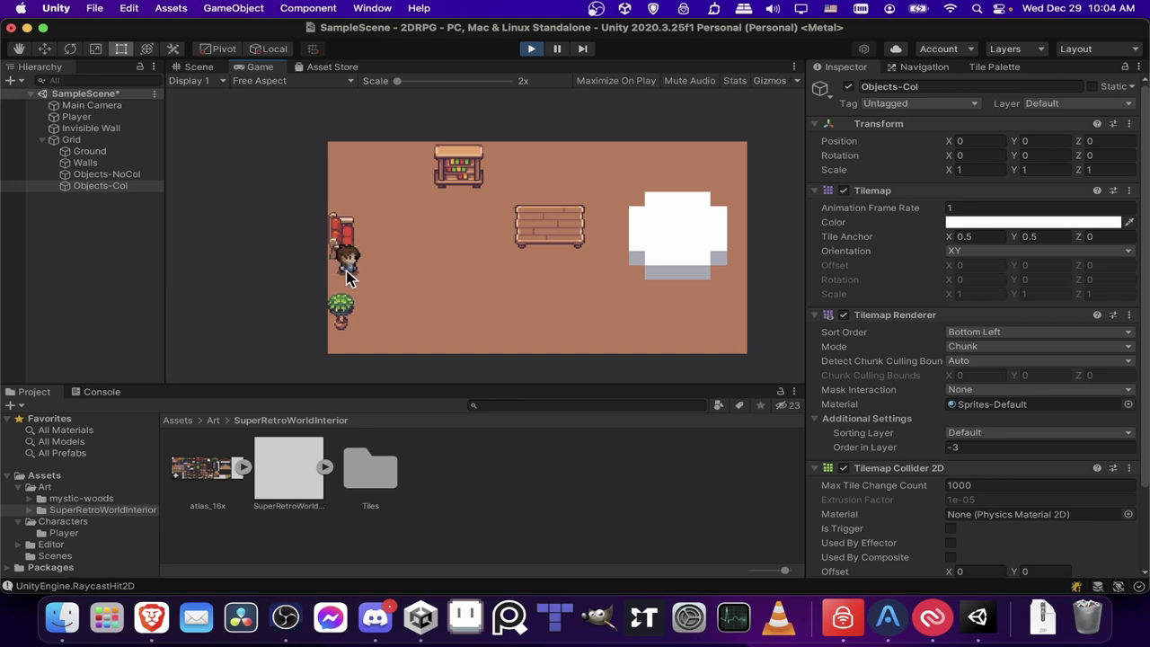
{"action": "key", "text": "Right"}
{"action": "key", "text": "Left"}
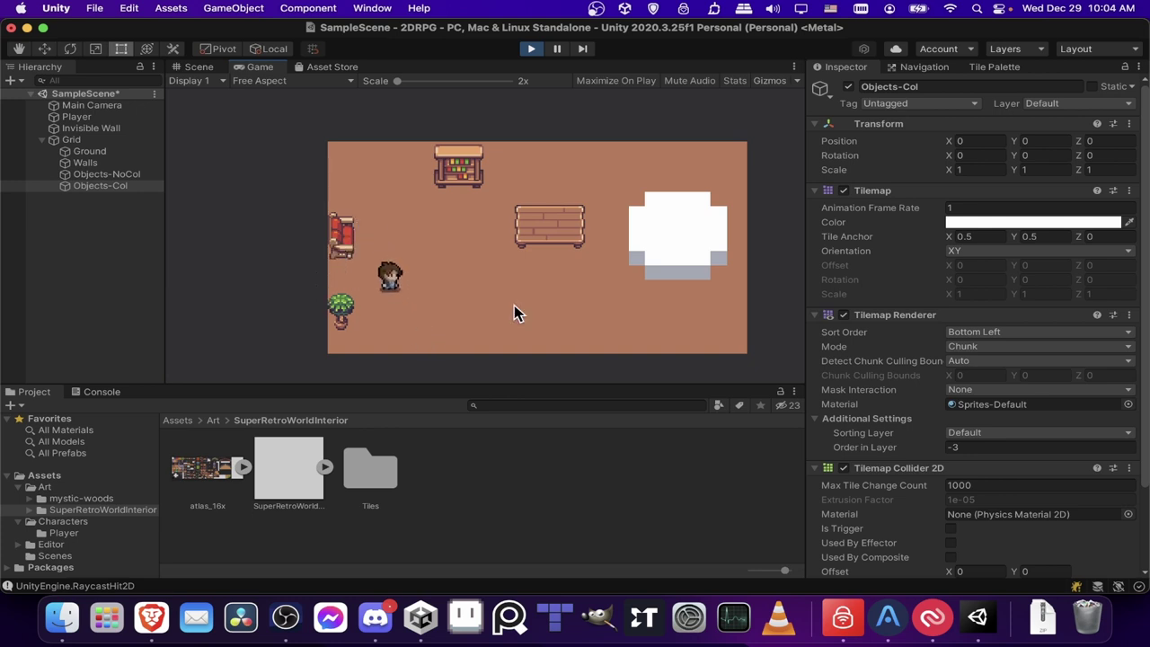
{"action": "key", "text": "Down"}
{"action": "key", "text": "Left"}
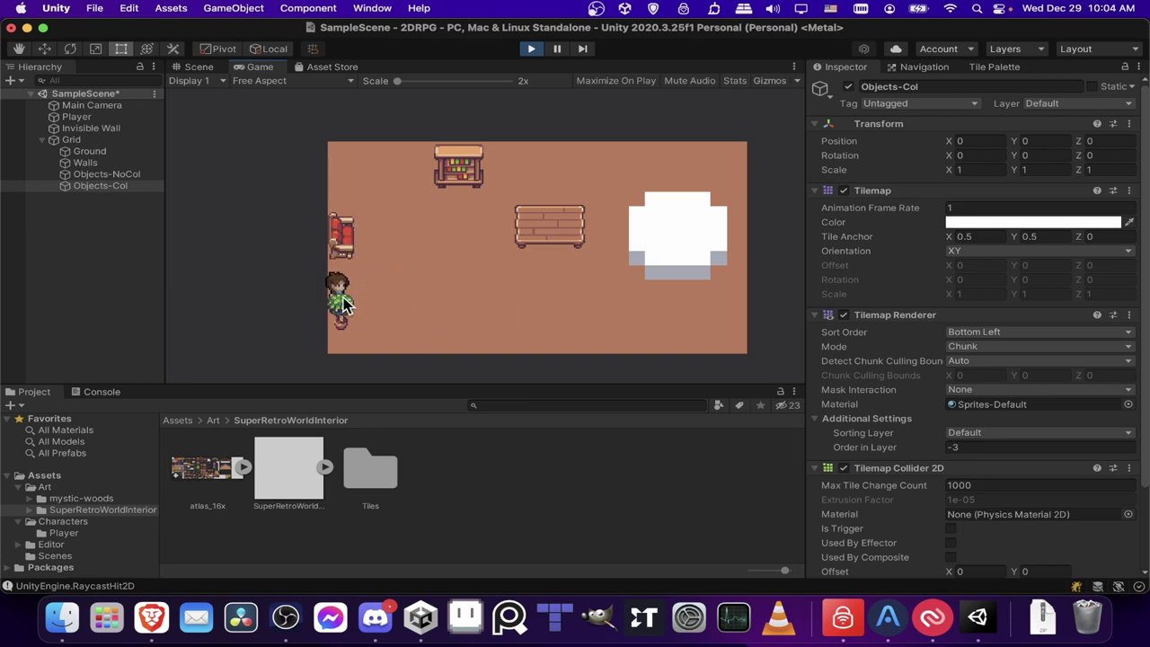
{"action": "key", "text": "Right"}
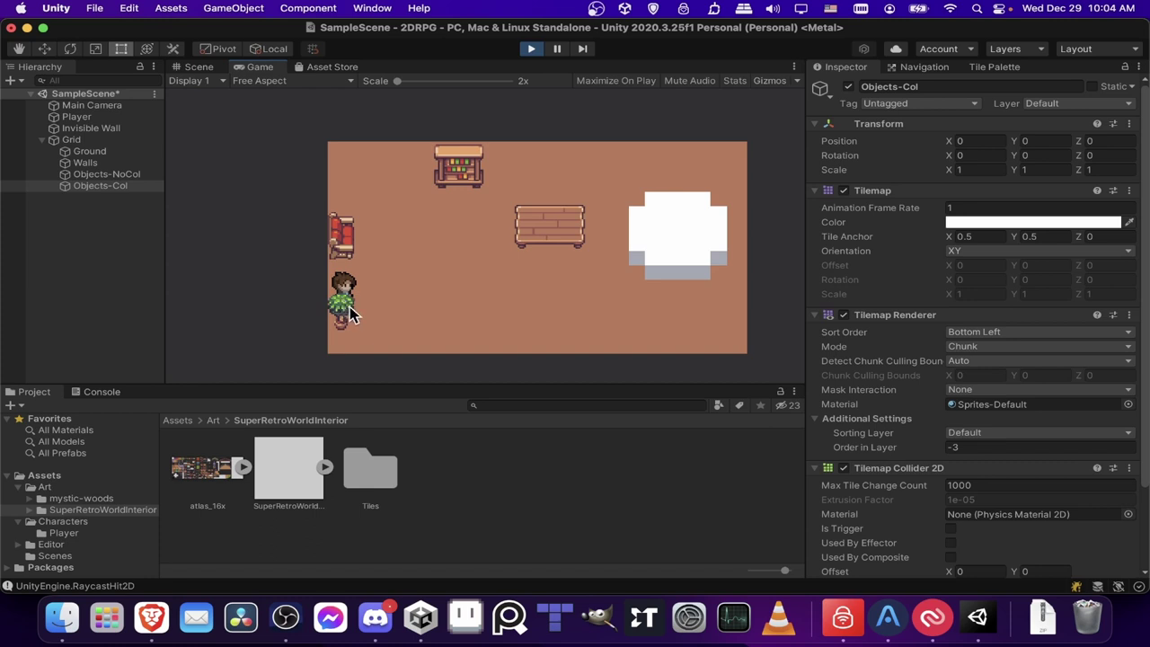
{"action": "key", "text": "Left"}
Try an Order in Layer of -3 on the Objects-NoCol tilemap while the game runs, and restore it to 5.
{"action": "left_click", "coordinate": [133, 175]}
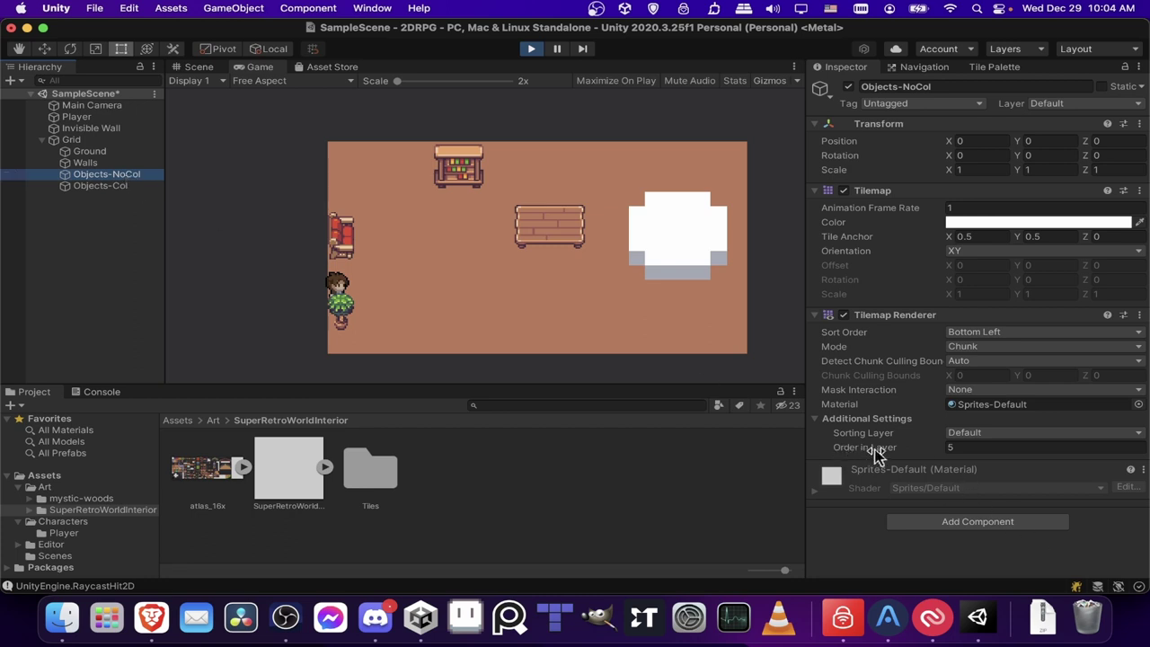
{"action": "left_click", "coordinate": [986, 447]}
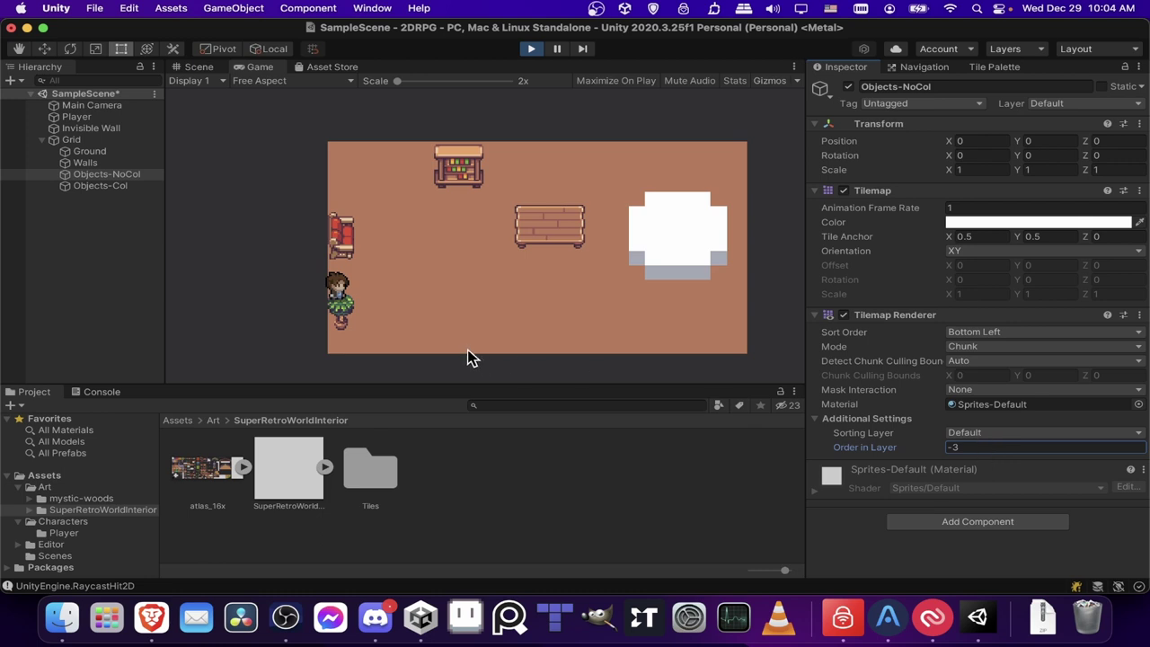
{"action": "key", "text": "BackSpace"}
{"action": "key", "text": "BackSpace"}
{"action": "type", "text": "5"}
{"action": "key", "text": "Return"}
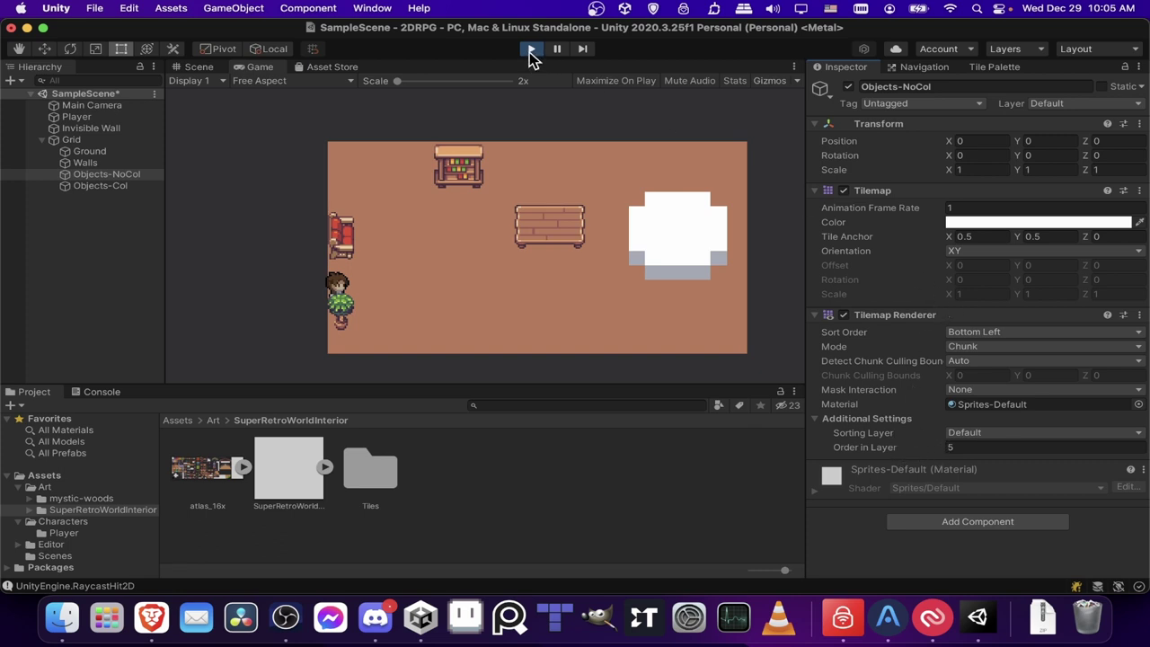
Walk the player around the wooden table to test its collisions, and stop the game.
{"action": "key", "text": "d"}
{"action": "key", "text": "w"}
{"action": "key", "text": "d"}
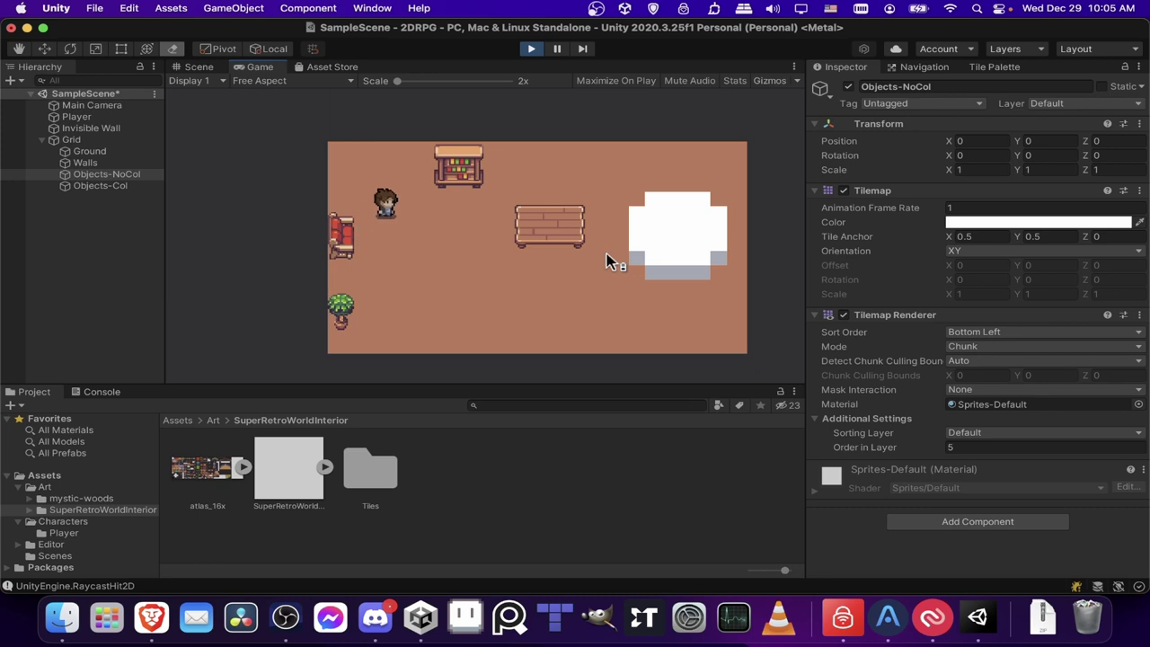
{"action": "key", "text": "Down"}
{"action": "key", "text": "Right"}
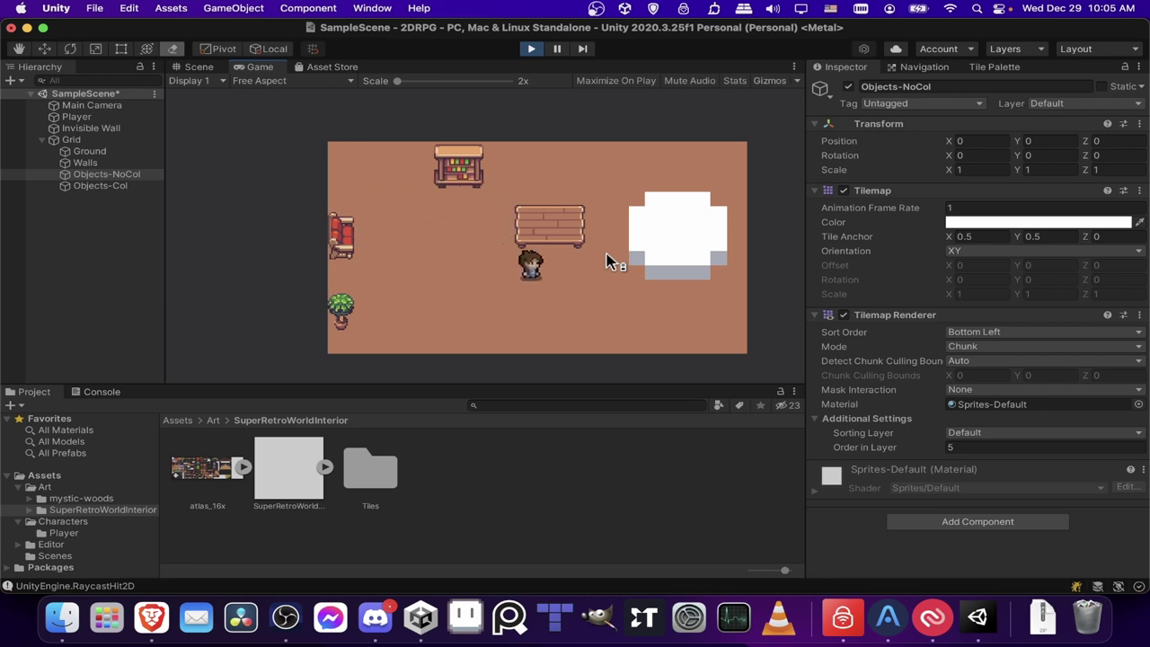
{"action": "key", "text": "Right"}
{"action": "key", "text": "Up"}
{"action": "key", "text": "Left"}
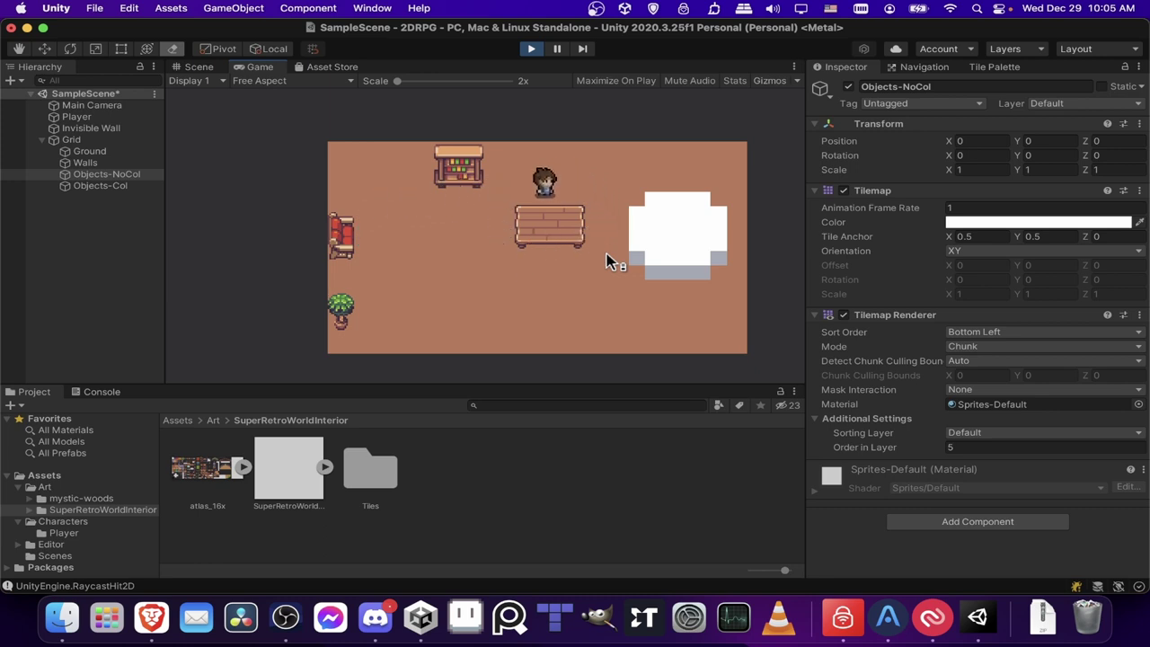
{"action": "key", "text": "Down"}
{"action": "key", "text": "Down"}
{"action": "left_click", "coordinate": [531, 49]}
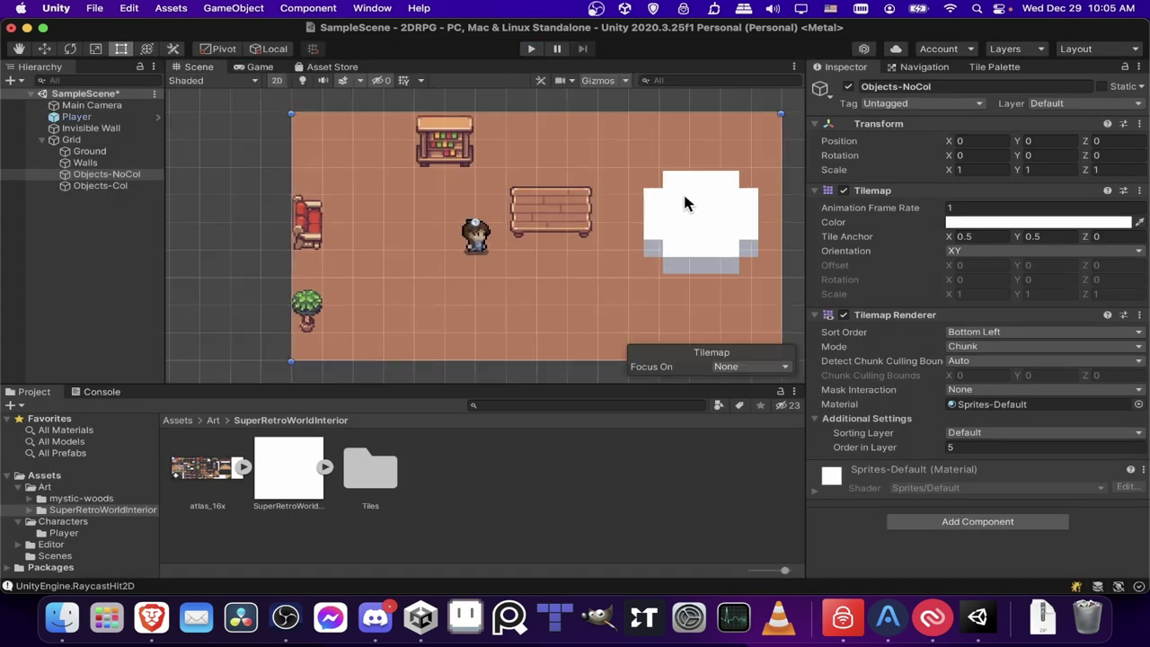
Paint a row of light green wall tiles on the Walls tilemap along the room's upper edge.
{"action": "middle_click_drag", "start_coordinate": [685, 211], "coordinate": [568, 228]}
{"action": "left_click", "coordinate": [134, 162]}
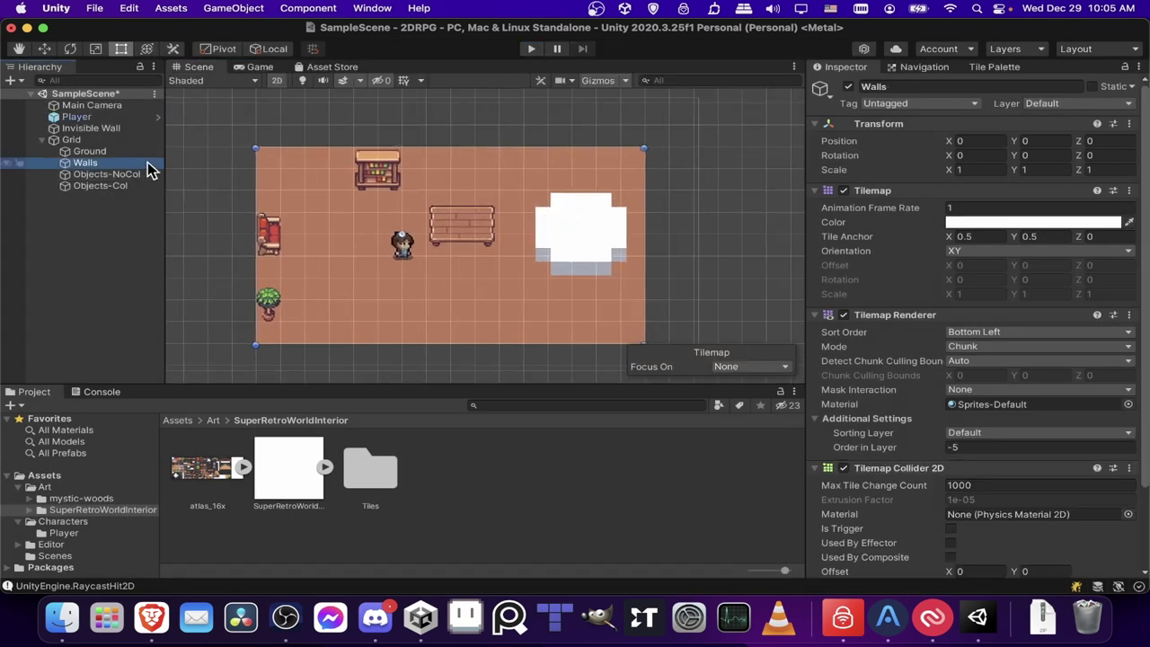
{"action": "left_click", "coordinate": [997, 68]}
{"action": "scroll", "coordinate": [1006, 288], "scroll_direction": "up", "scroll_amount": 3}
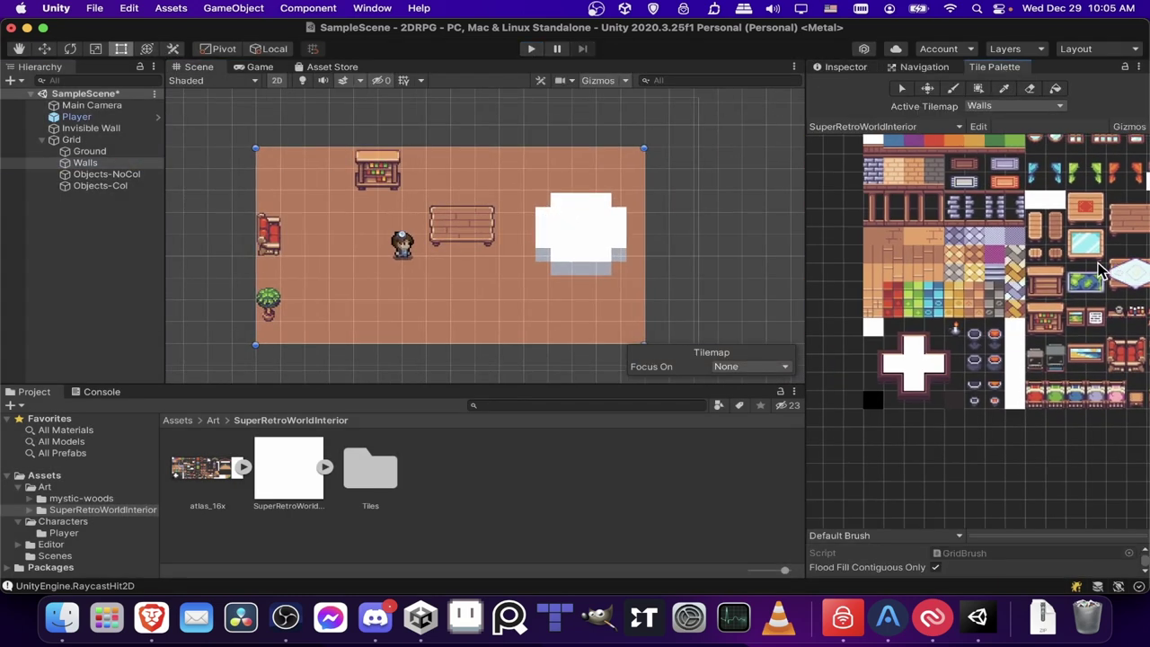
{"action": "middle_click_drag", "start_coordinate": [1006, 284], "coordinate": [947, 334]}
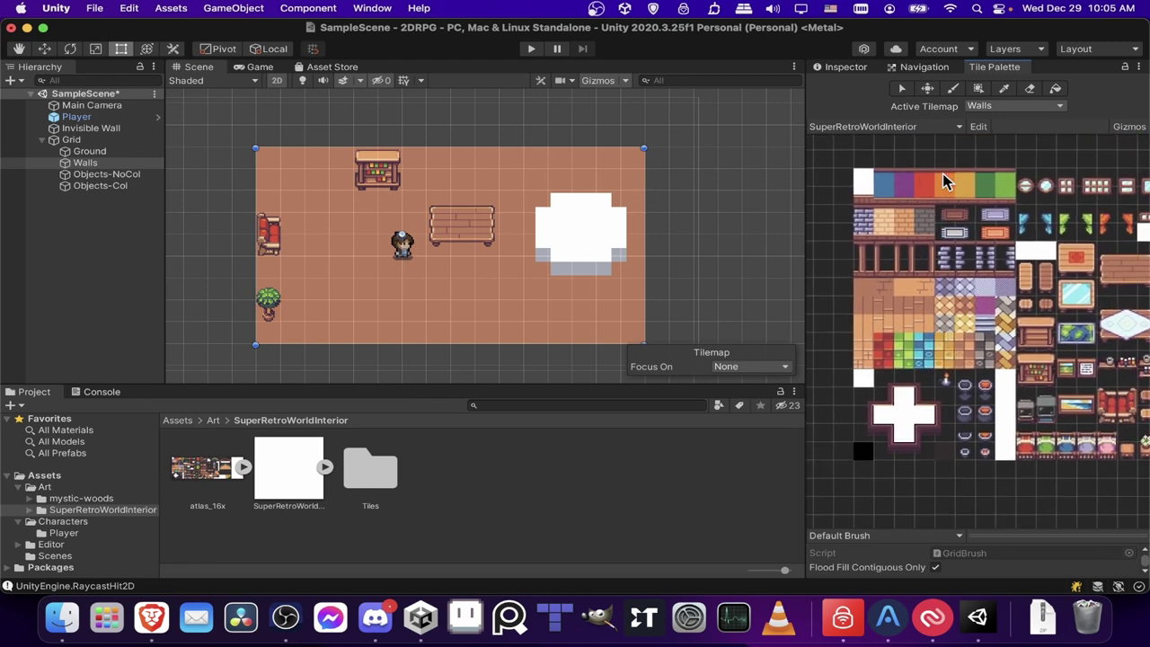
{"action": "middle_click_drag", "start_coordinate": [329, 102], "coordinate": [355, 148]}
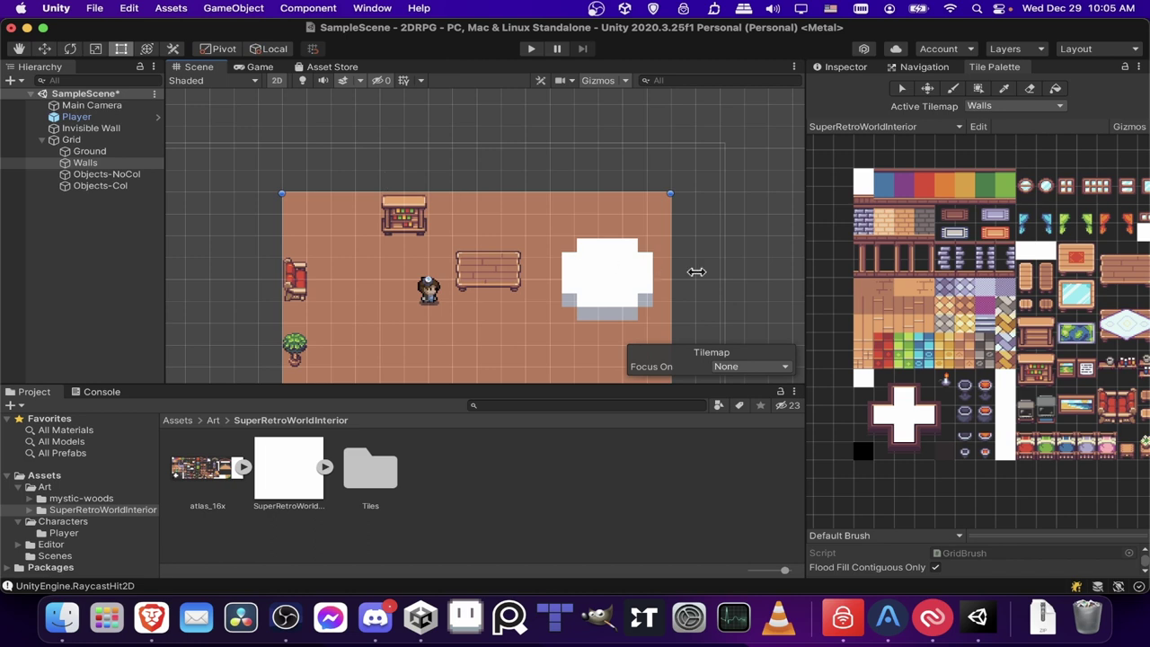
{"action": "left_click", "coordinate": [895, 393]}
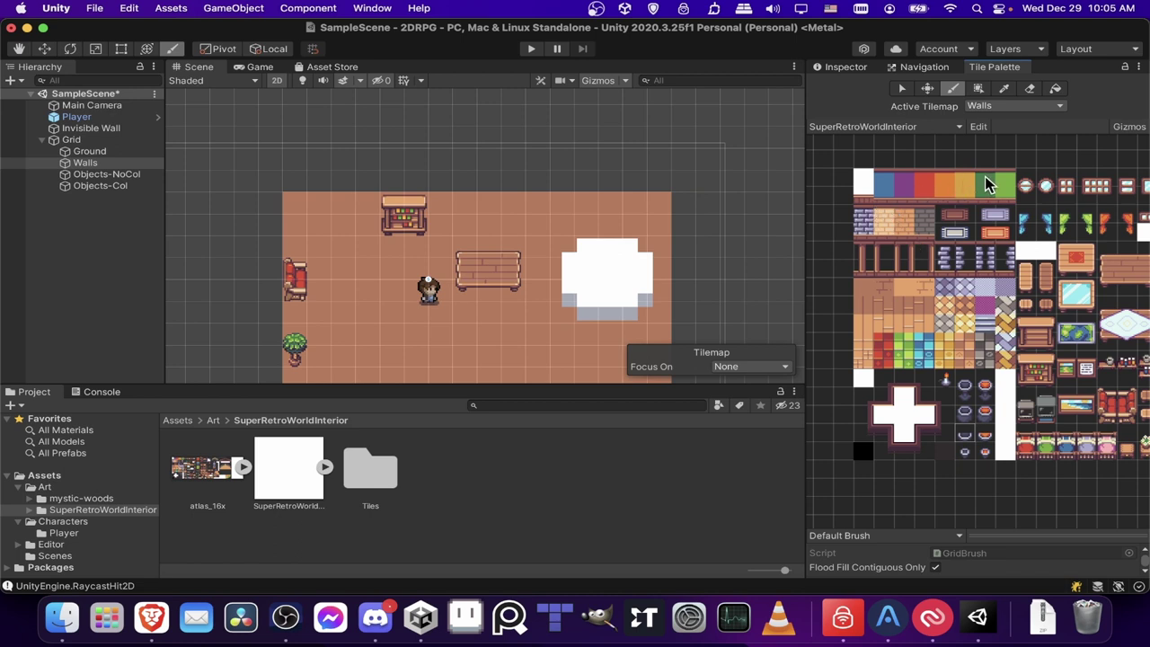
{"action": "key", "text": "i"}
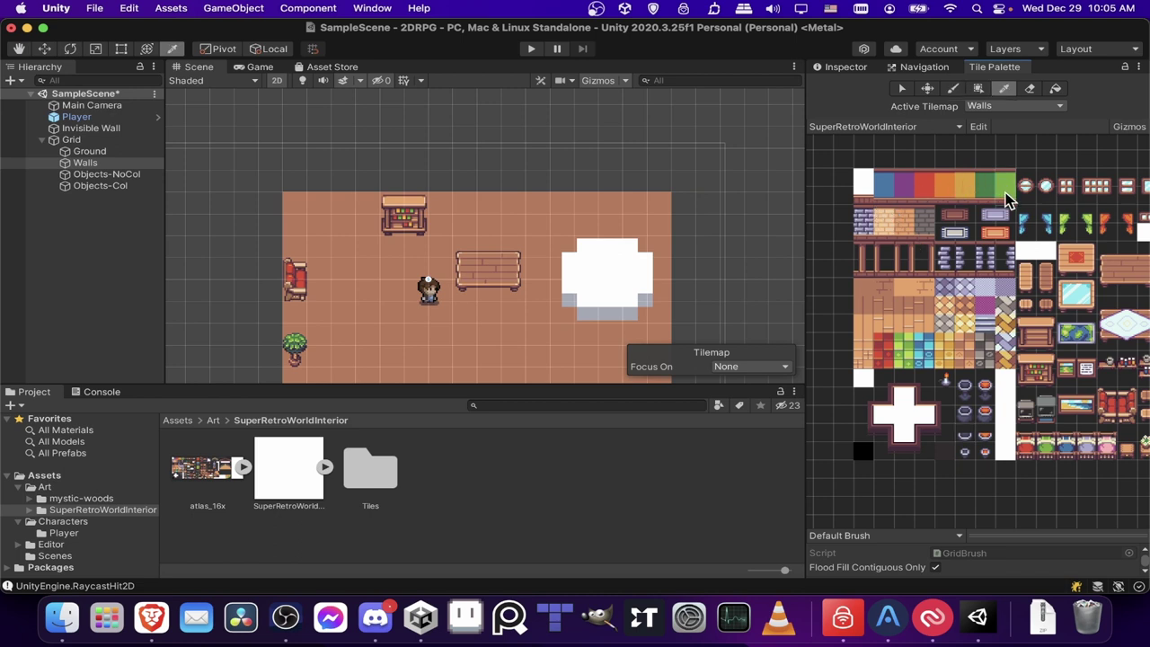
{"action": "left_click", "coordinate": [1006, 192]}
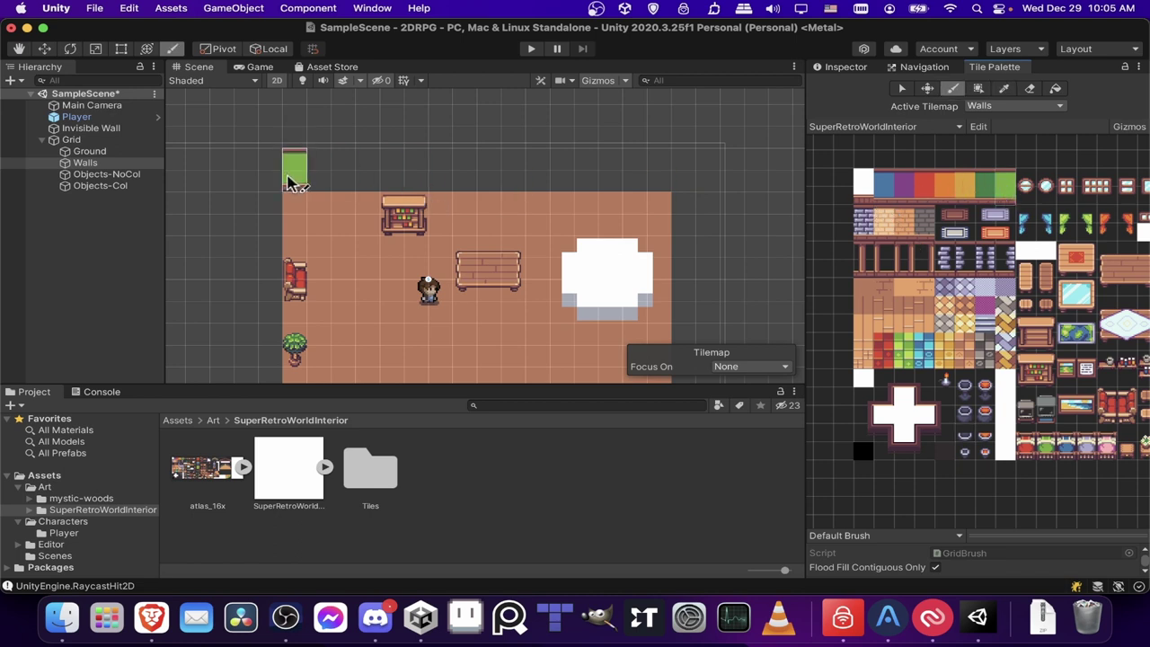
{"action": "left_click_drag", "start_coordinate": [289, 179], "coordinate": [654, 184]}
{"action": "key", "text": "super+z"}
Paint the thin dark border tiles on the Walls tilemap along the top of the green wall.
{"action": "scroll", "coordinate": [656, 182], "scroll_direction": "up", "scroll_amount": 3}
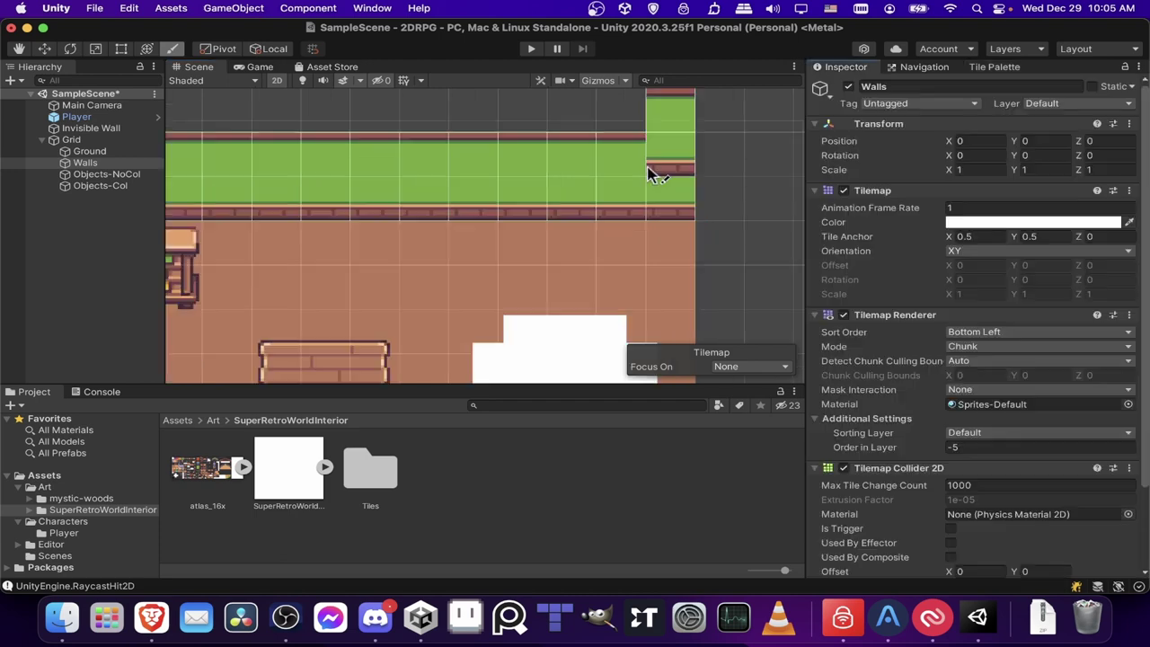
{"action": "scroll", "coordinate": [962, 442], "scroll_direction": "down", "scroll_amount": 3}
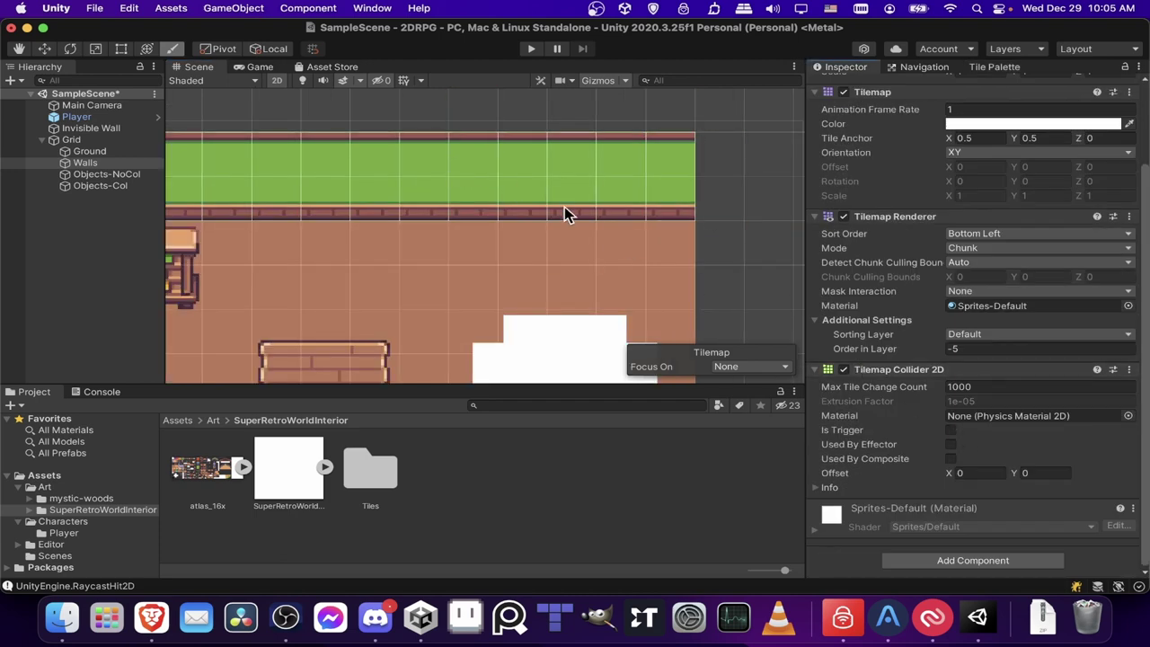
{"action": "scroll", "coordinate": [577, 210], "scroll_direction": "down", "scroll_amount": 5}
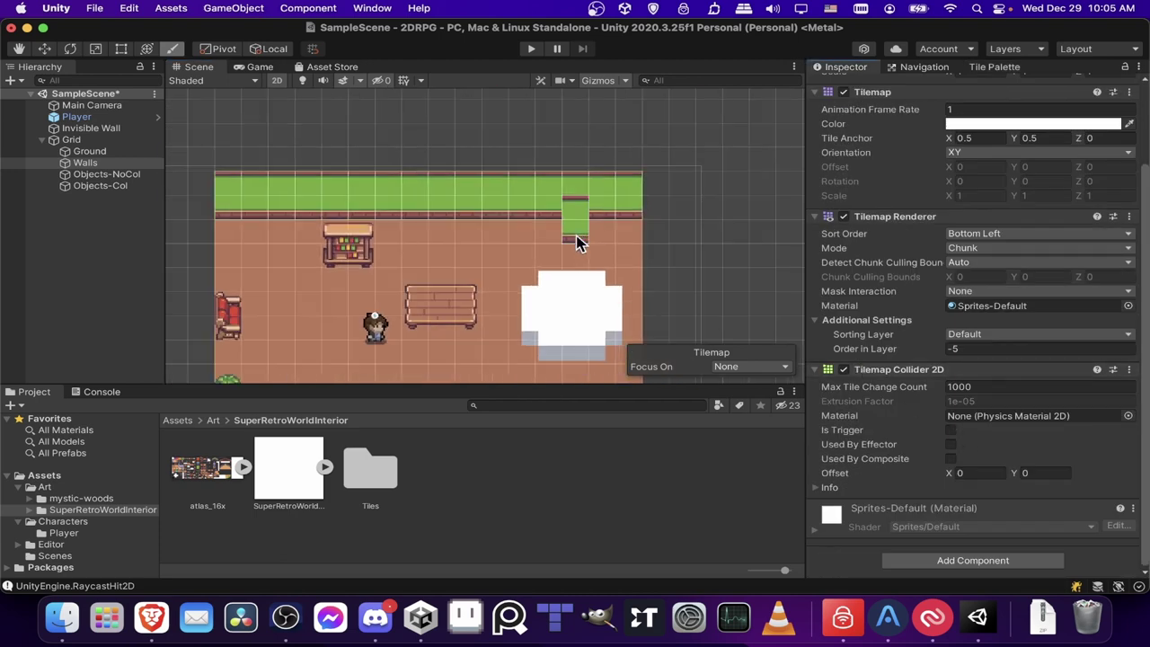
{"action": "left_click", "coordinate": [993, 66]}
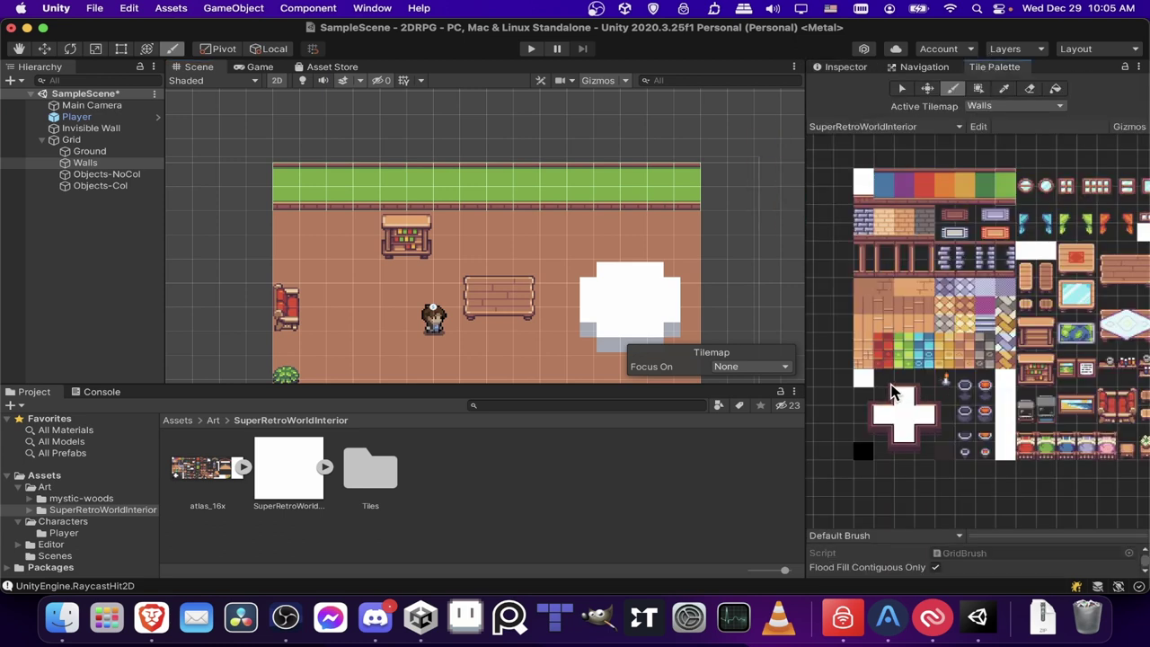
{"action": "left_click", "coordinate": [891, 385]}
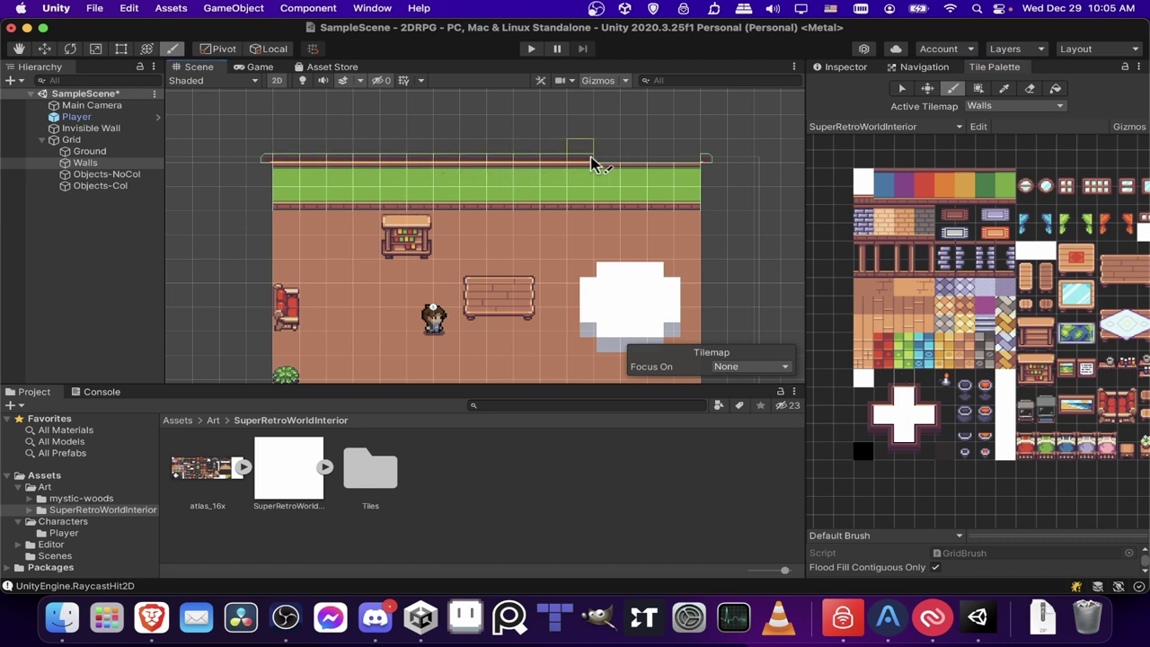
Paint the vertical dark border tiles on the Walls tilemap down the room's right edge.
{"action": "scroll", "coordinate": [698, 210], "scroll_direction": "down", "scroll_amount": 3}
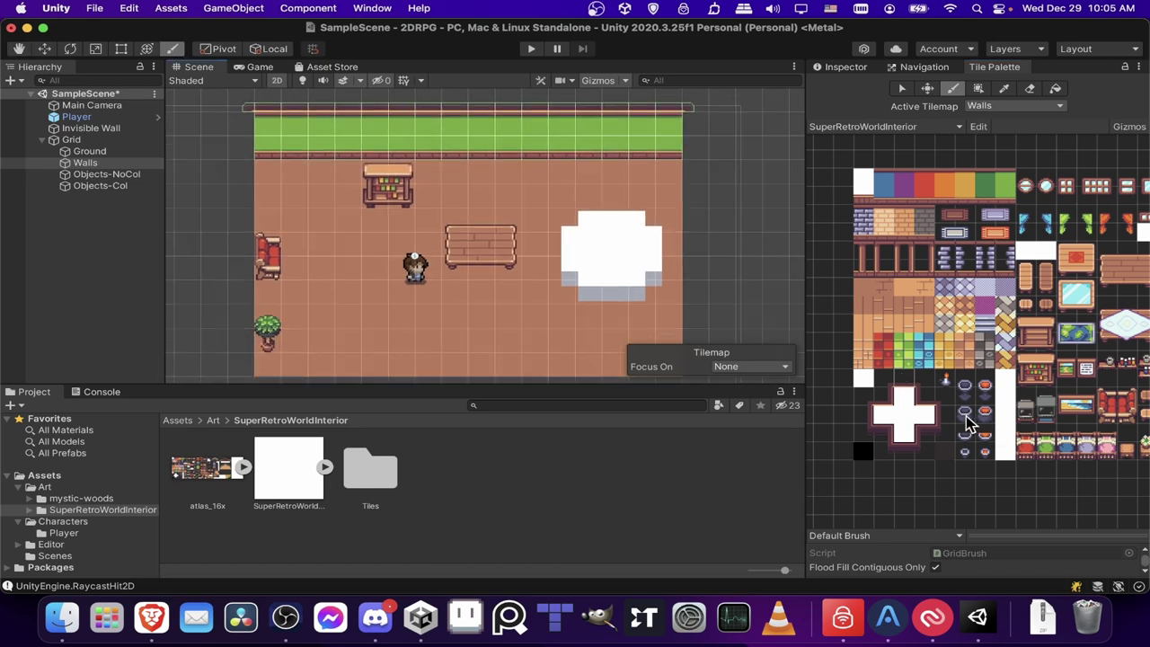
{"action": "mouse_move", "coordinate": [693, 149]}
{"action": "left_mouse_down"}
{"action": "mouse_move", "coordinate": [693, 135]}
{"action": "mouse_move", "coordinate": [703, 236]}
{"action": "left_mouse_up"}
{"action": "middle_click_drag", "start_coordinate": [696, 265], "coordinate": [685, 195]}
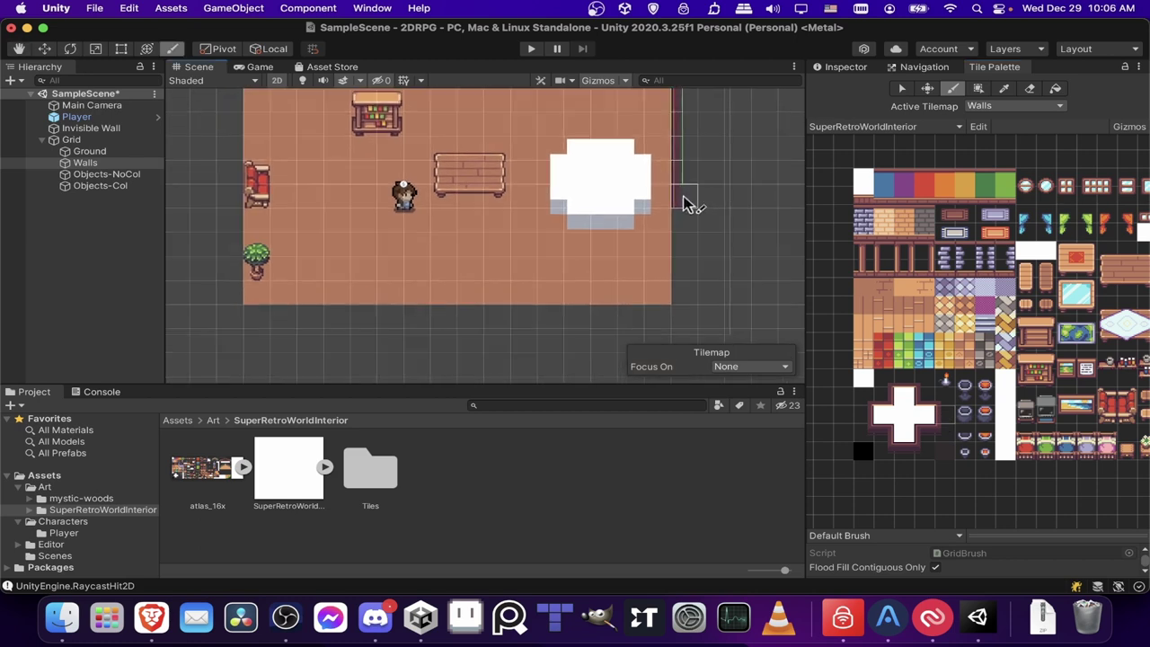
{"action": "left_click_drag", "start_coordinate": [685, 195], "coordinate": [685, 293]}
Paint the vertical dark border tiles on the Walls tilemap down the room's left edge.
{"action": "middle_click_drag", "start_coordinate": [479, 249], "coordinate": [573, 296]}
{"action": "left_click", "coordinate": [868, 418]}
{"action": "middle_click_drag", "start_coordinate": [339, 142], "coordinate": [356, 195]}
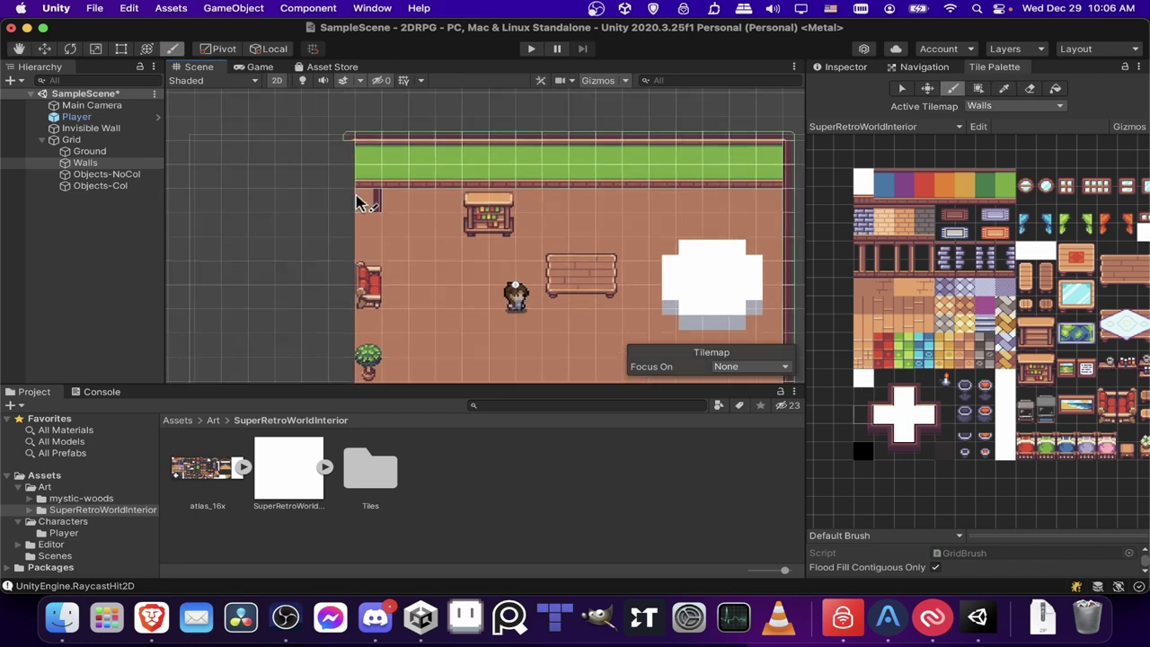
{"action": "scroll", "coordinate": [343, 234], "scroll_direction": "down", "scroll_amount": 5}
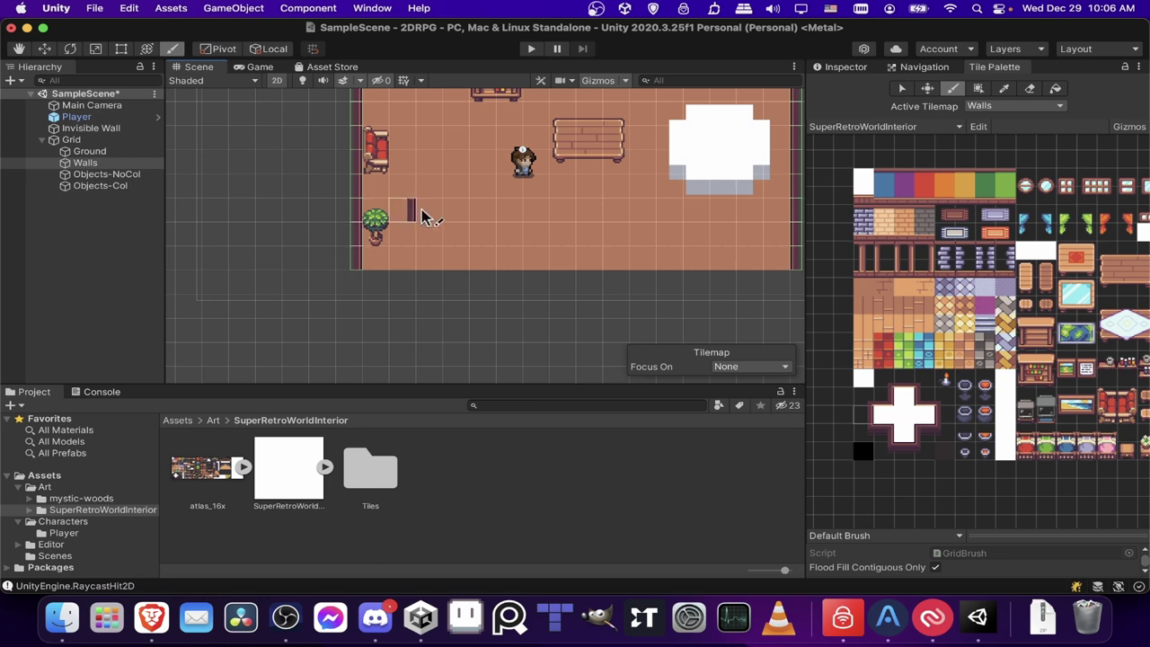
{"action": "scroll", "coordinate": [395, 270], "scroll_direction": "up", "scroll_amount": 3}
{"action": "middle_click_drag", "start_coordinate": [369, 316], "coordinate": [355, 338]}
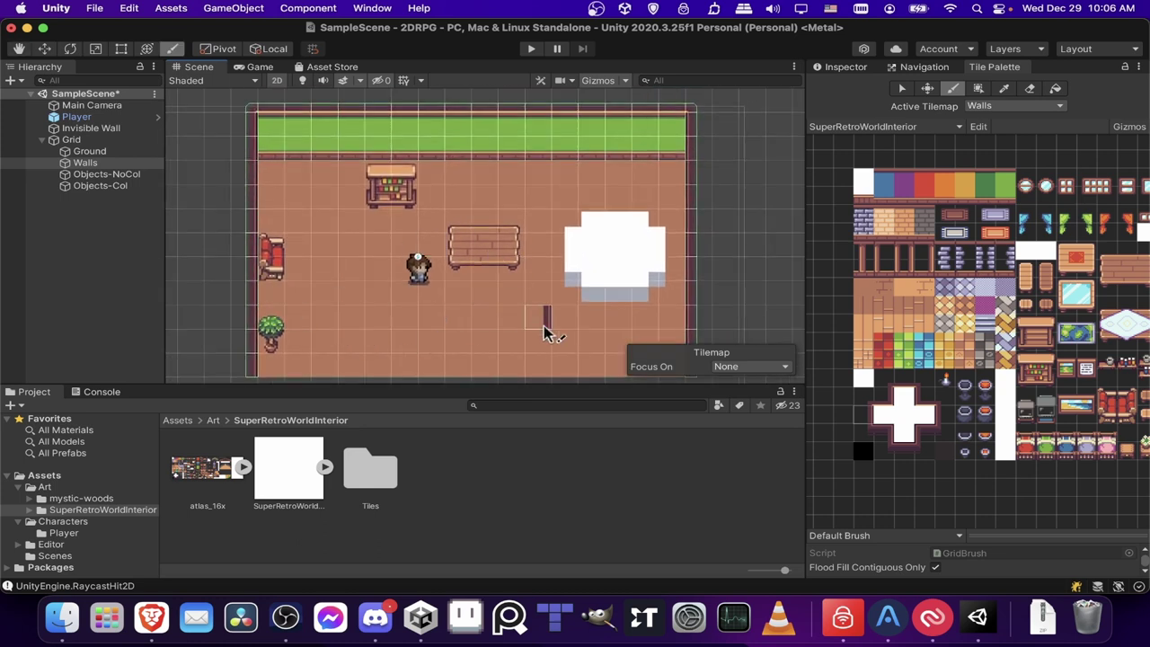
Paint the matching border corner tiles on the Walls tilemap at the room's lower-left and lower-right corners.
{"action": "middle_click_drag", "start_coordinate": [478, 329], "coordinate": [468, 310]}
{"action": "scroll", "coordinate": [471, 310], "scroll_direction": "down", "scroll_amount": 2}
{"action": "scroll", "coordinate": [472, 310], "scroll_direction": "right", "scroll_amount": 1}
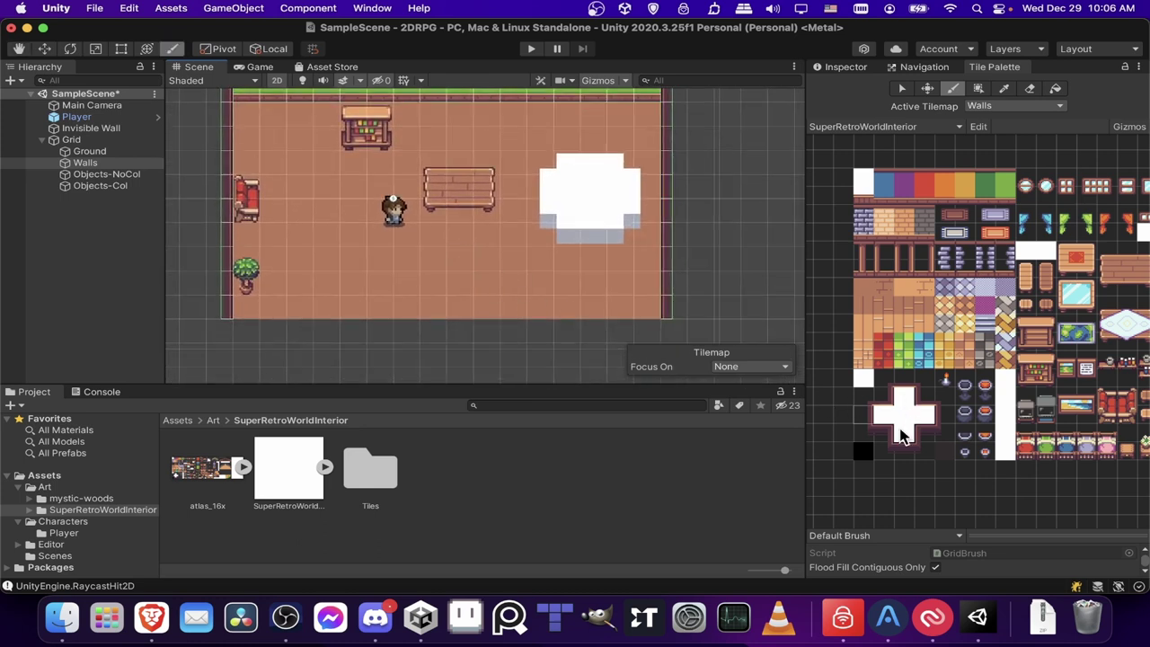
{"action": "left_click", "coordinate": [892, 447]}
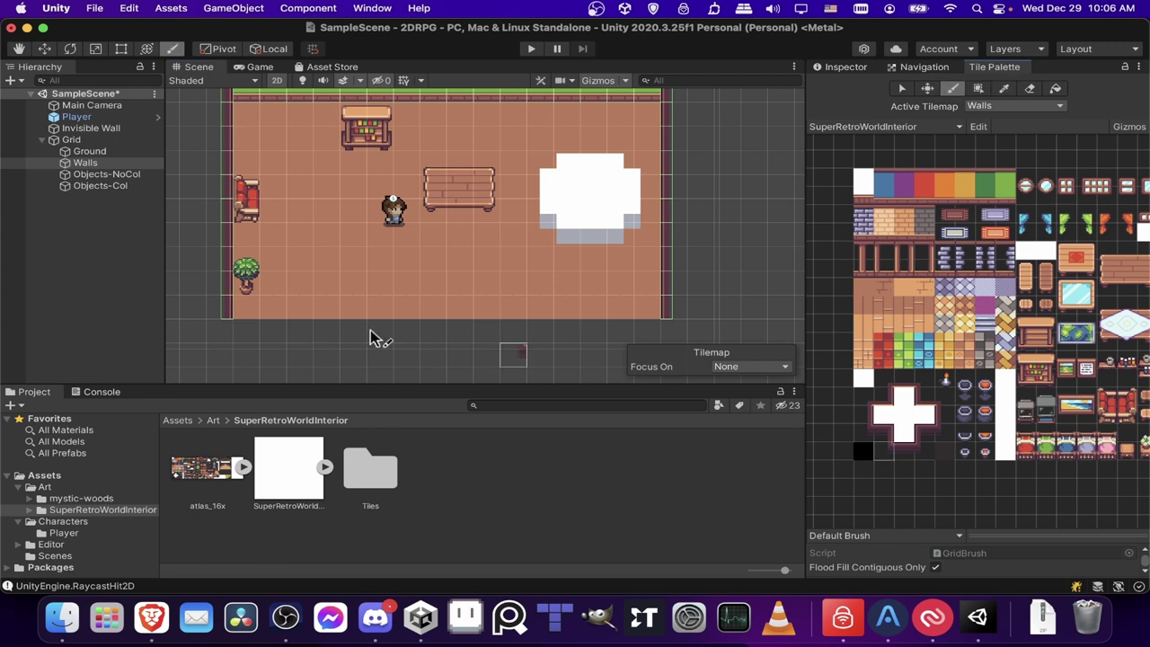
{"action": "left_click", "coordinate": [226, 339]}
{"action": "scroll", "coordinate": [358, 340], "scroll_direction": "down", "scroll_amount": 2}
{"action": "scroll", "coordinate": [358, 340], "scroll_direction": "right", "scroll_amount": 1}
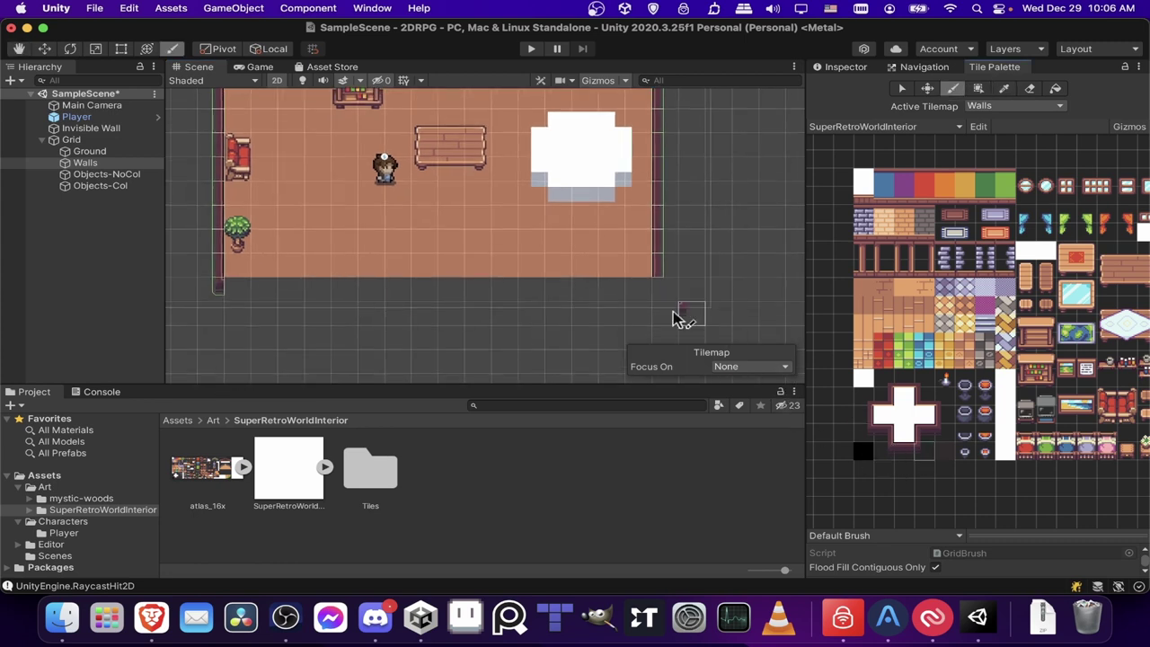
Paint the horizontal dark border tiles on the Walls tilemap along the room's lower edge between the two corners.
{"action": "left_click", "coordinate": [902, 447]}
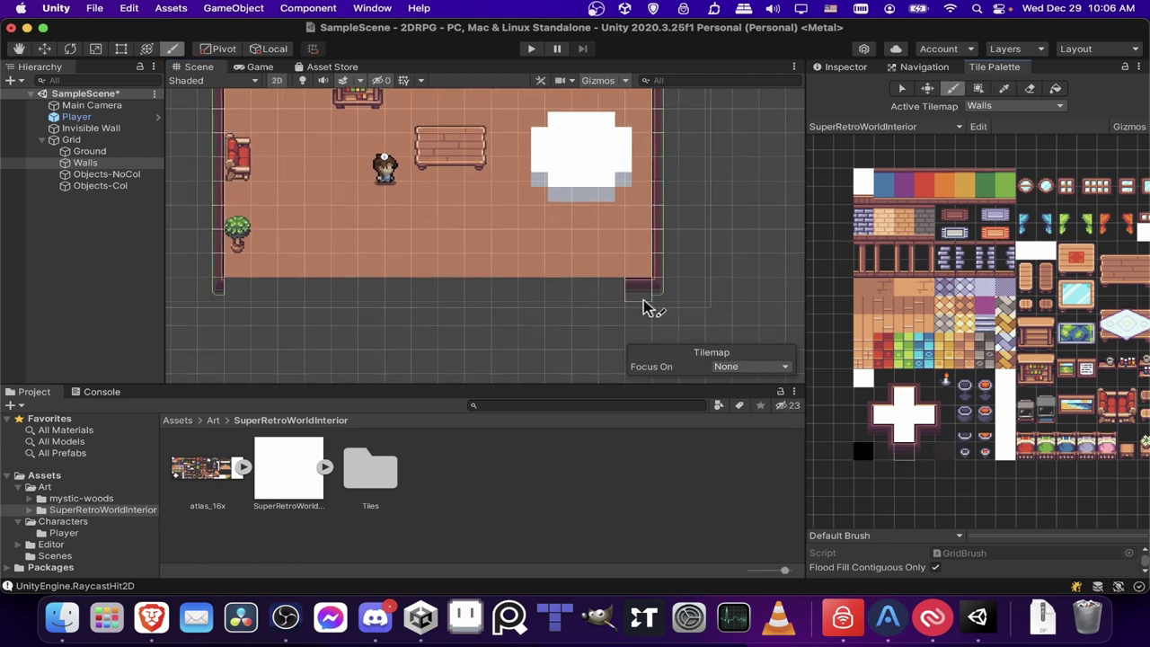
{"action": "left_click_drag", "start_coordinate": [647, 305], "coordinate": [225, 303]}
{"action": "scroll", "coordinate": [506, 272], "scroll_direction": "up", "scroll_amount": 3}
{"action": "scroll", "coordinate": [506, 272], "scroll_direction": "right", "scroll_amount": 1}
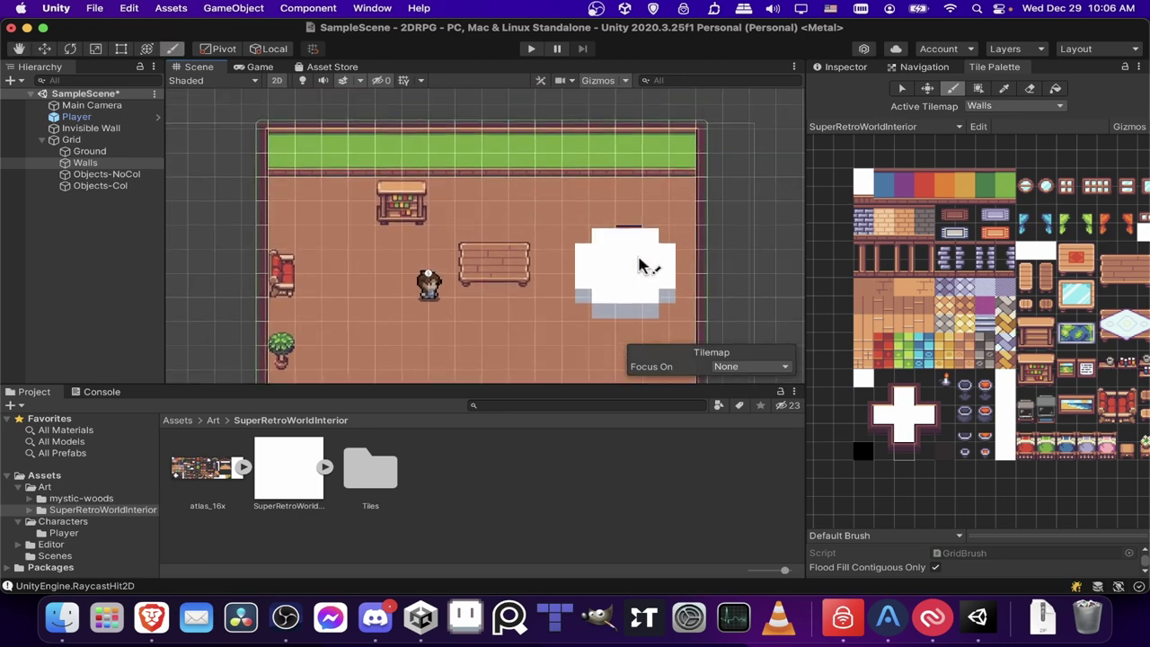
{"action": "middle_click_drag", "start_coordinate": [622, 303], "coordinate": [663, 284]}
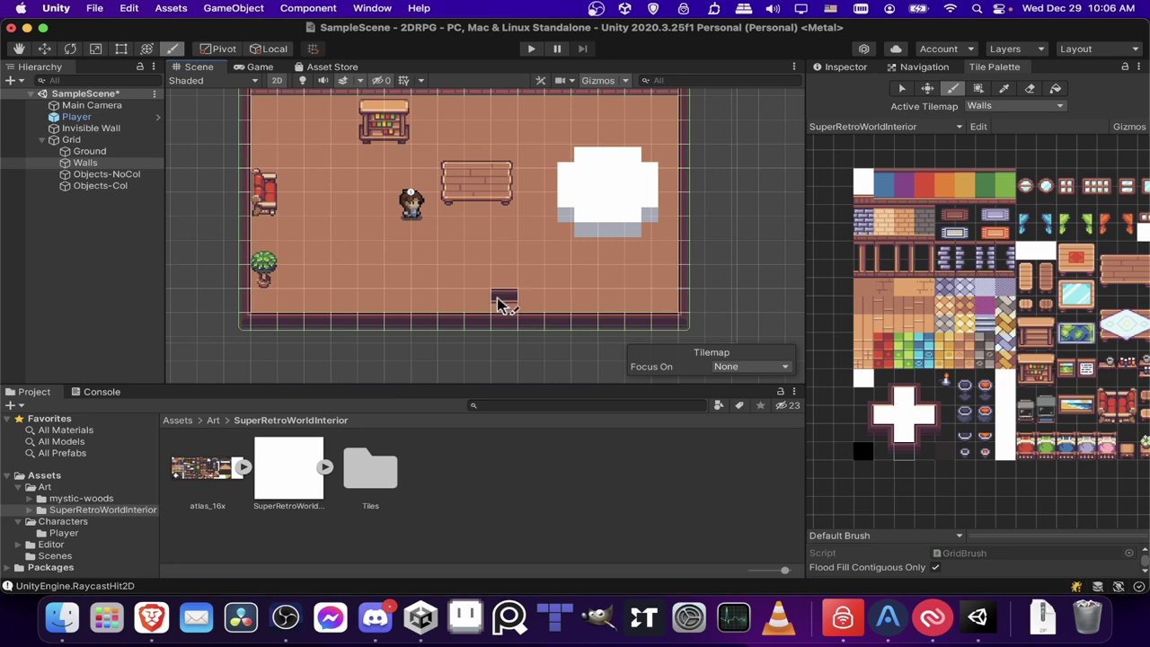
{"action": "scroll", "coordinate": [492, 321], "scroll_direction": "down", "scroll_amount": 1}
{"action": "key", "text": "super+z"}
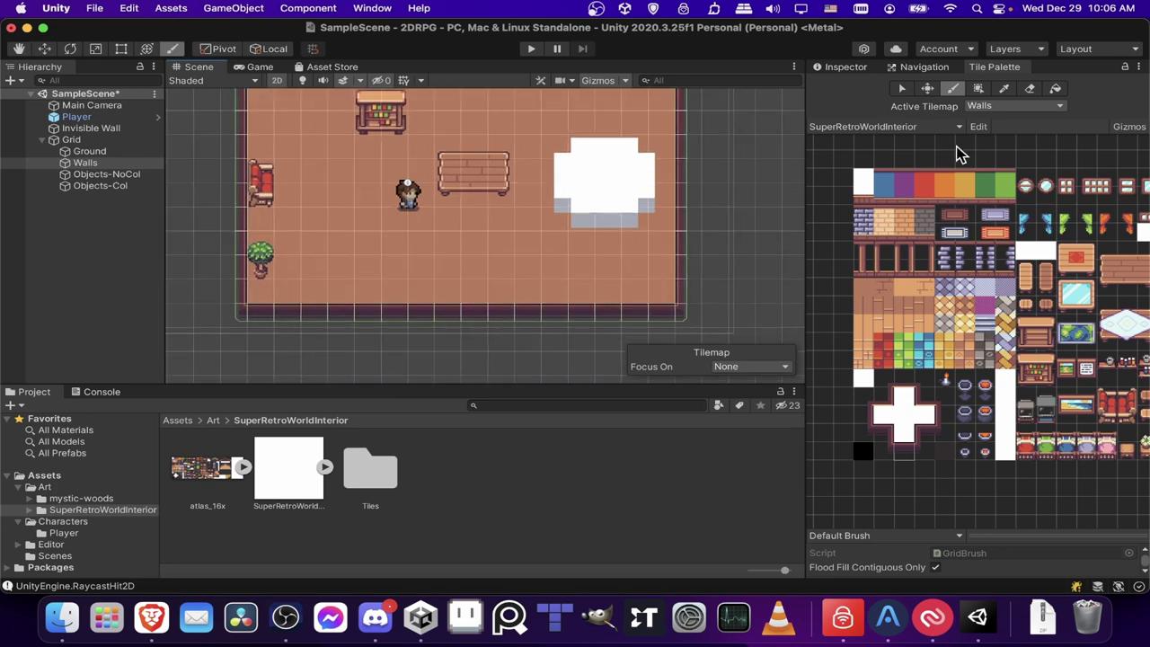
Erase a doorway gap in the lower wall and paint door-frame tiles on both sides, leaving an opening two tiles wide.
{"action": "left_click", "coordinate": [1031, 90]}
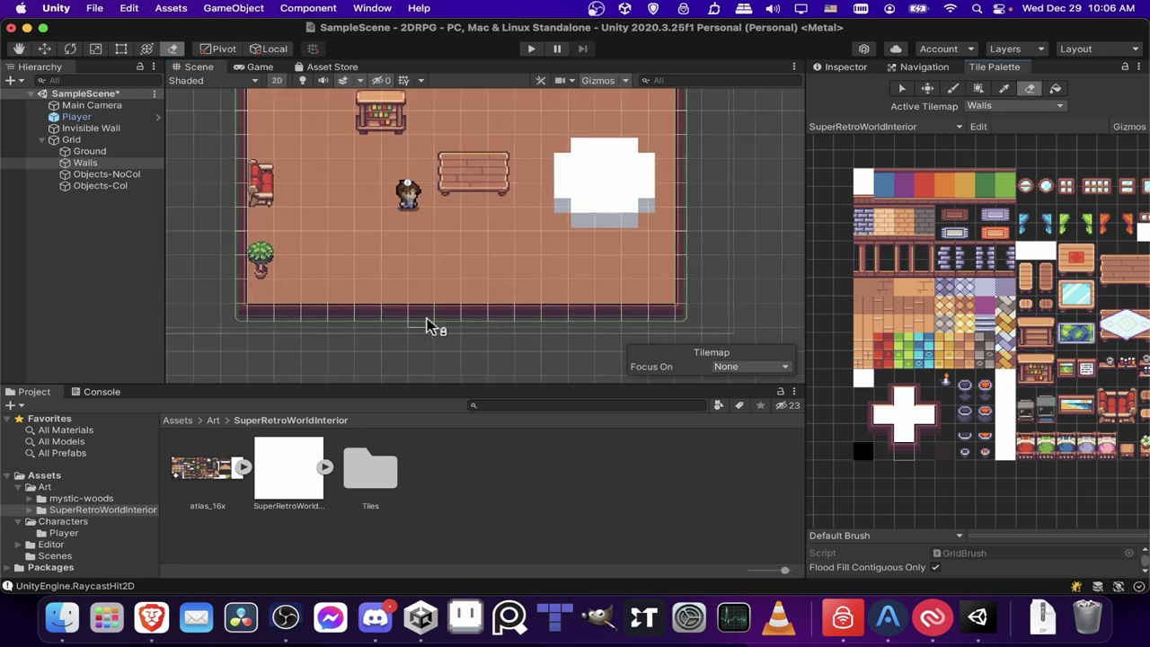
{"action": "left_click_drag", "start_coordinate": [440, 325], "coordinate": [503, 319]}
{"action": "key", "text": "b"}
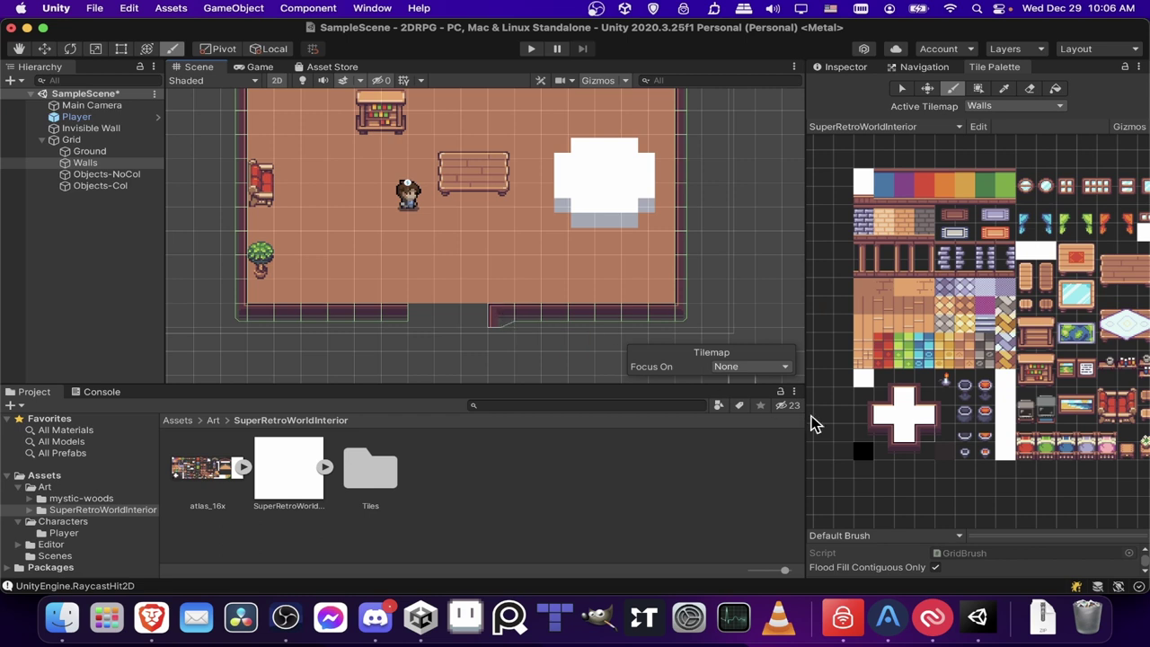
{"action": "left_click", "coordinate": [899, 437]}
{"action": "left_click", "coordinate": [436, 326]}
{"action": "left_click", "coordinate": [427, 319]}
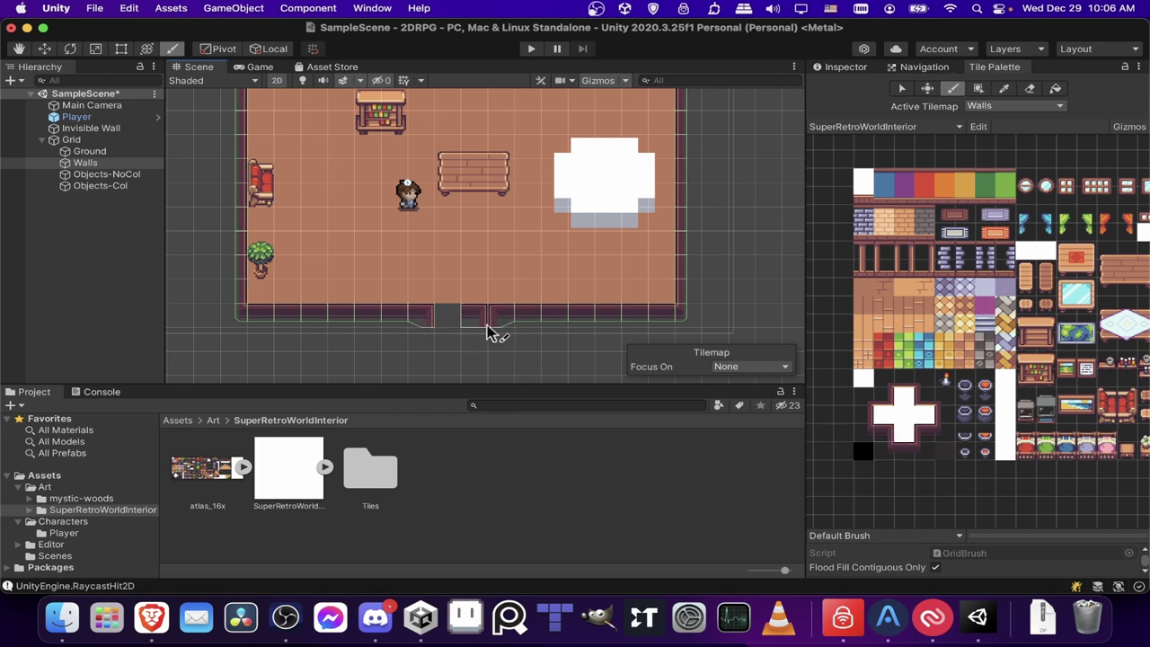
{"action": "middle_click_drag", "start_coordinate": [516, 334], "coordinate": [513, 333]}
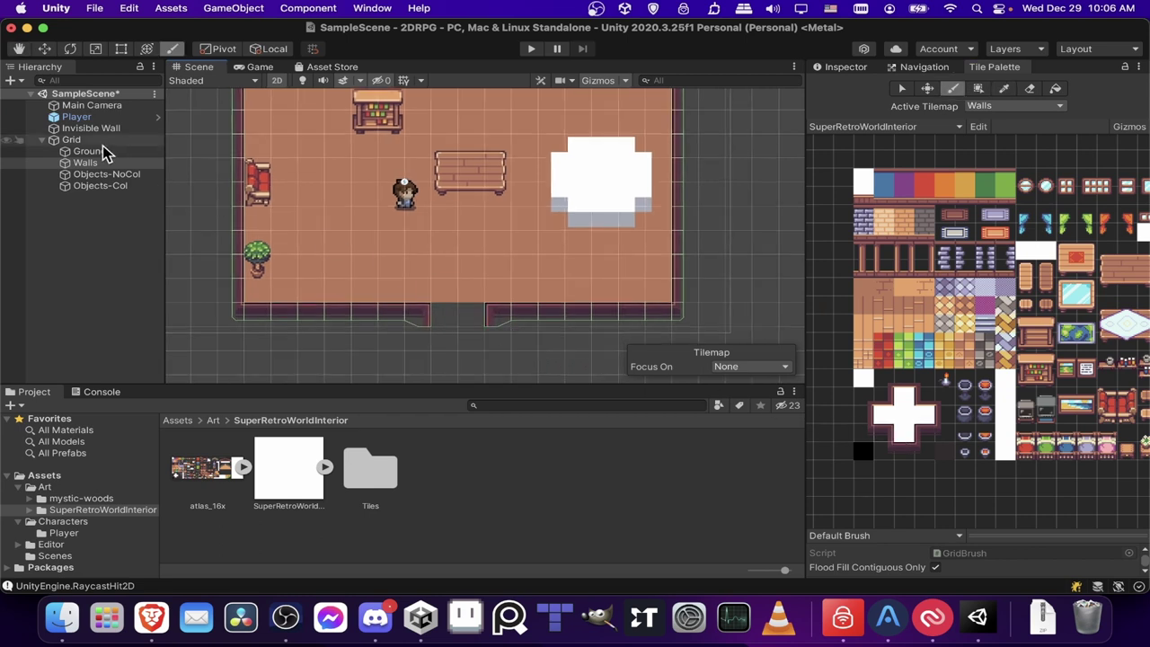
Fill the two-tile doorway opening with black tiles on the Ground tilemap.
{"action": "left_click", "coordinate": [99, 152]}
{"action": "mouse_move", "coordinate": [885, 332]}
{"action": "middle_mouse_down"}
{"action": "mouse_move", "coordinate": [837, 348]}
{"action": "mouse_move", "coordinate": [895, 331]}
{"action": "middle_mouse_up"}
{"action": "left_click", "coordinate": [871, 444]}
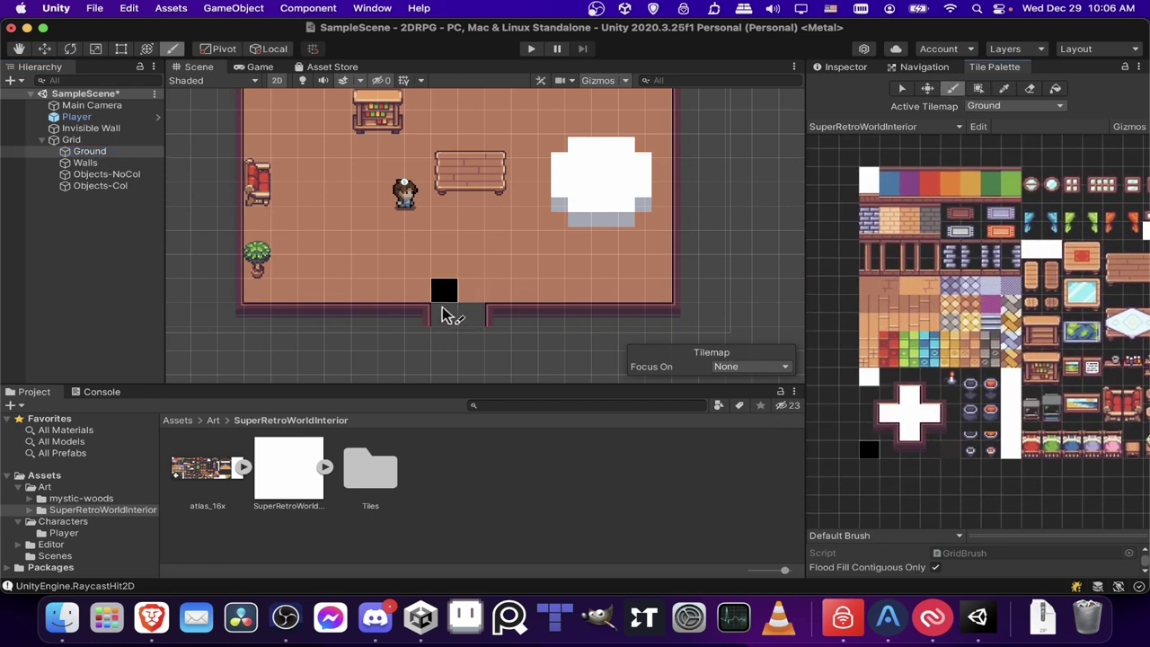
{"action": "left_click_drag", "start_coordinate": [445, 316], "coordinate": [473, 315]}
{"action": "middle_click_drag", "start_coordinate": [565, 351], "coordinate": [542, 354]}
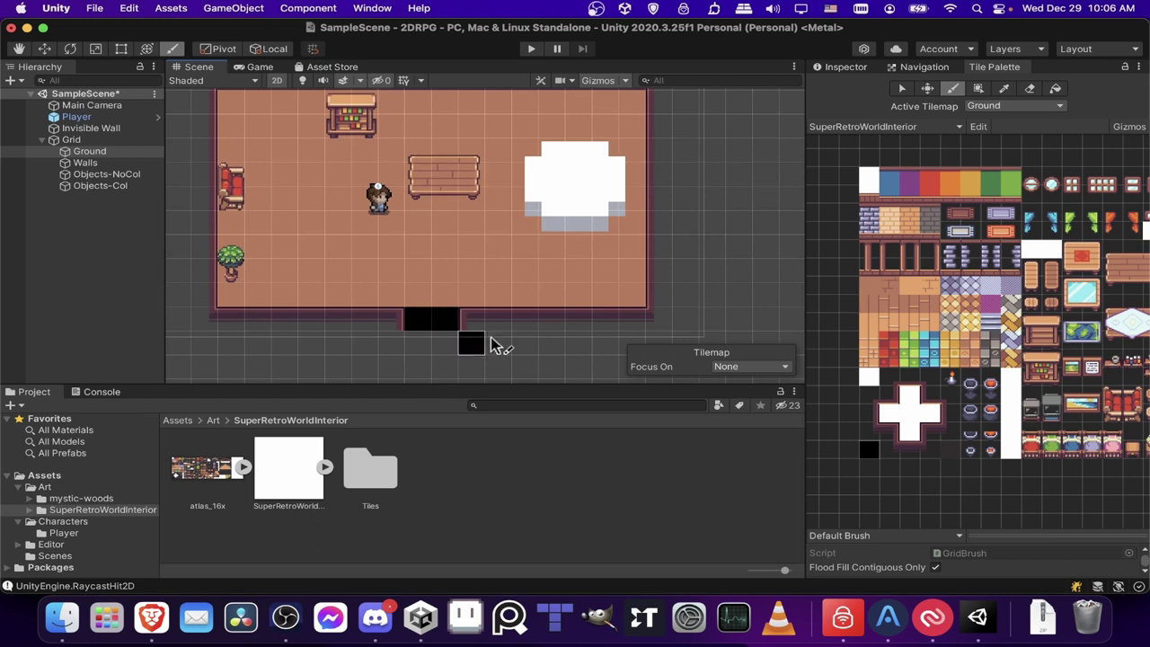
{"action": "middle_click_drag", "start_coordinate": [550, 304], "coordinate": [582, 308]}
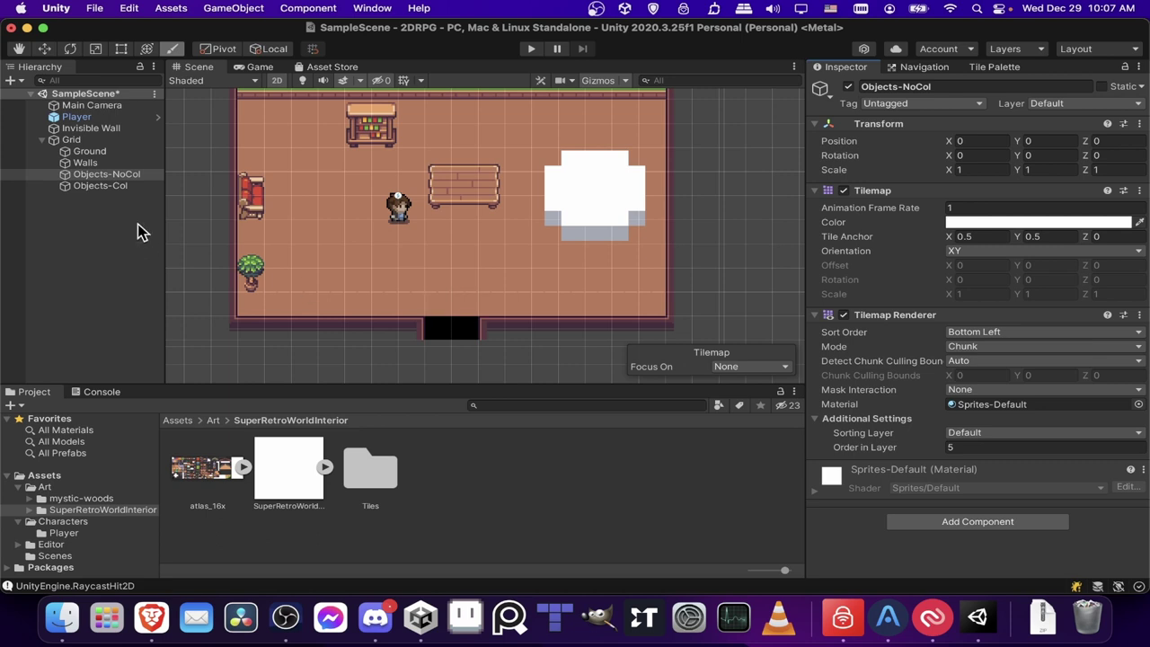
Create a rectangular tilemap named Objects-Low-NoCol under Grid and set its Order in Layer to -2.
{"action": "right_click", "coordinate": [103, 137]}
{"action": "mouse_move", "coordinate": [154, 355]}
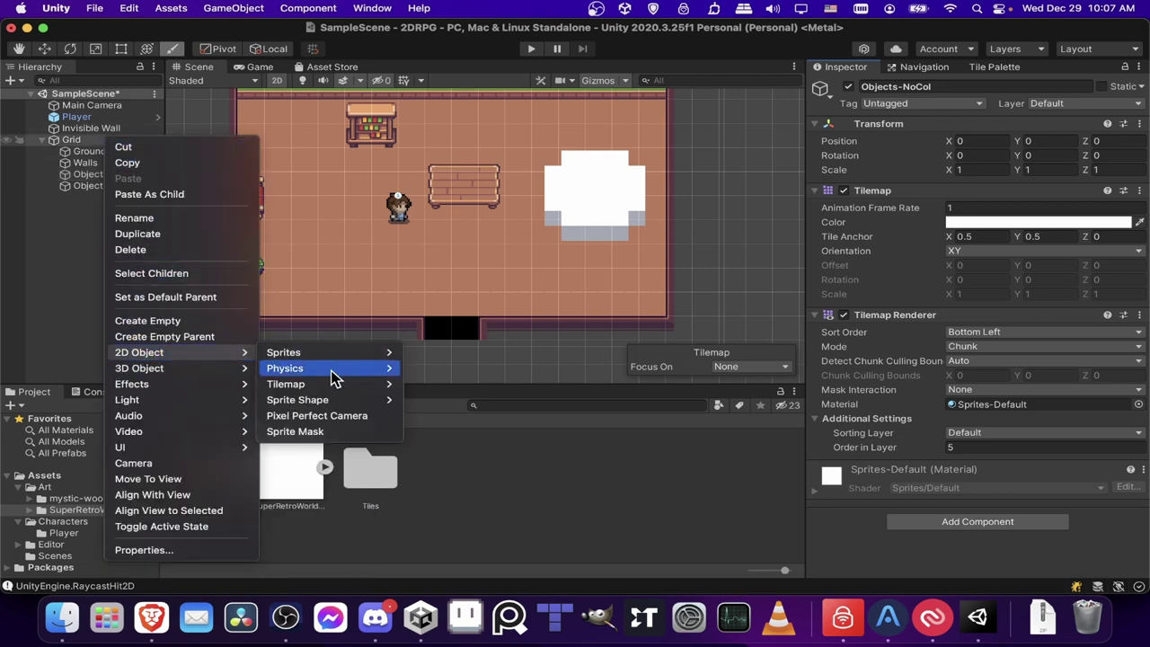
{"action": "mouse_move", "coordinate": [336, 384]}
{"action": "left_click", "coordinate": [444, 387]}
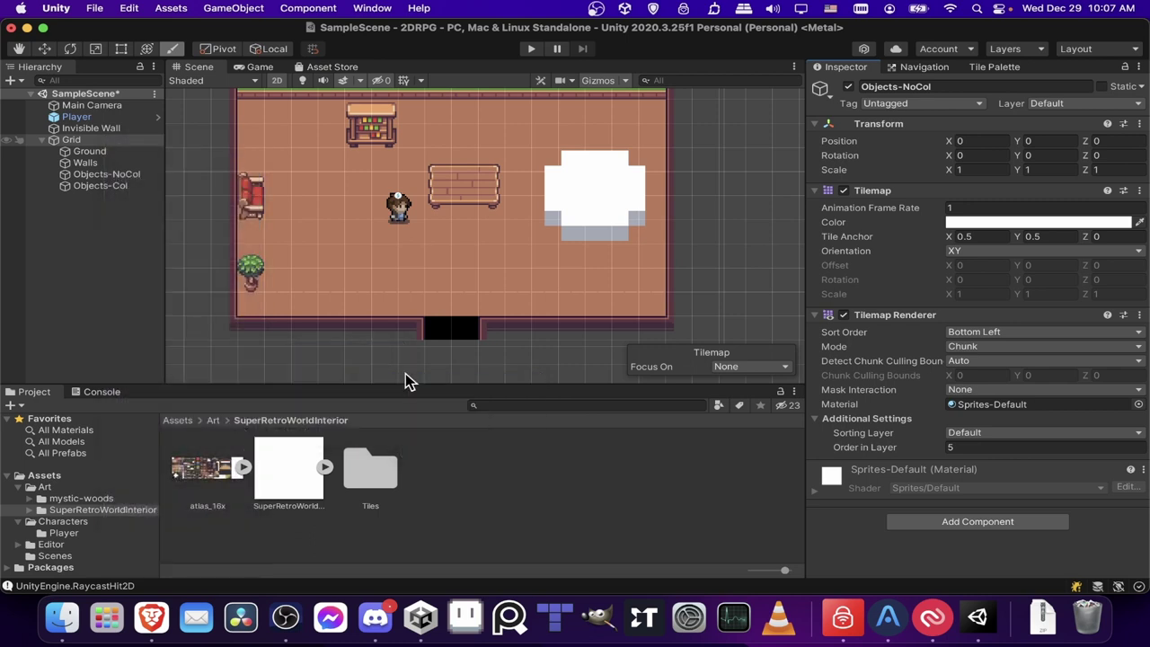
{"action": "type", "text": "Objects-Low-"}
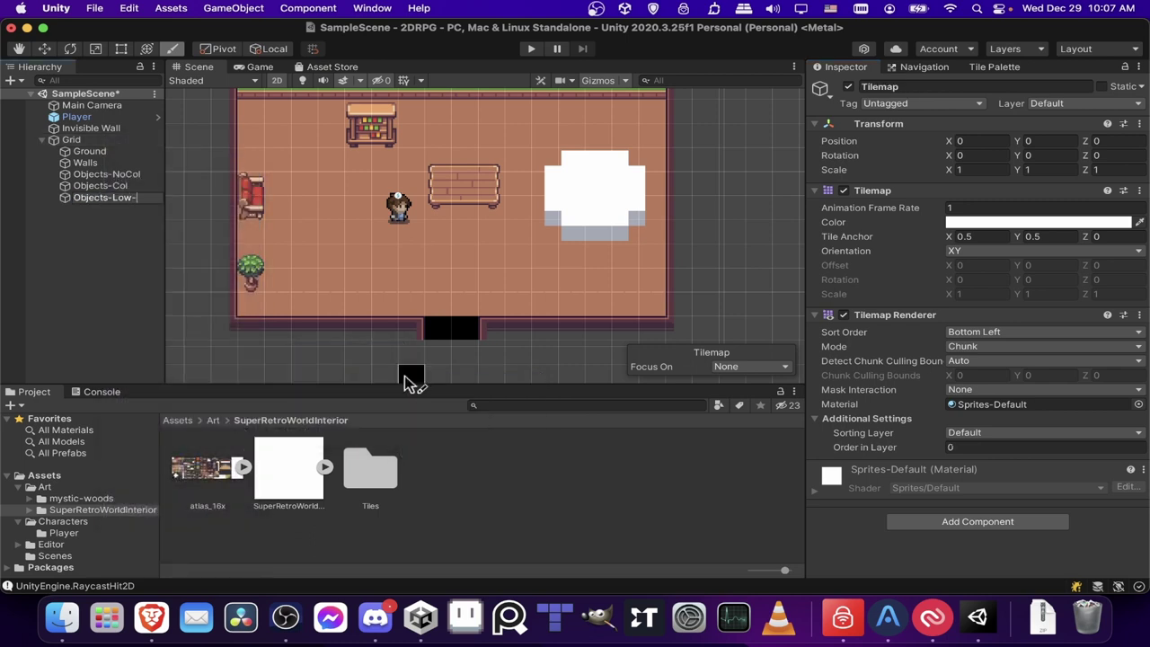
{"action": "type", "text": "NoCol"}
{"action": "key", "text": "Return"}
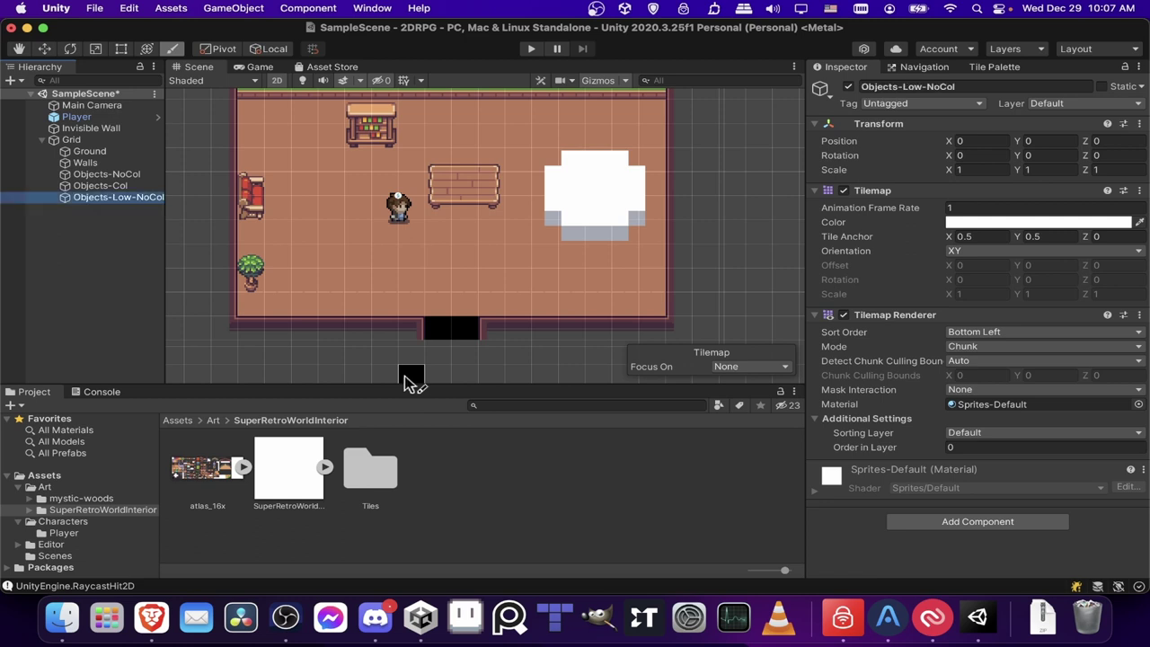
{"action": "left_click", "coordinate": [1008, 452]}
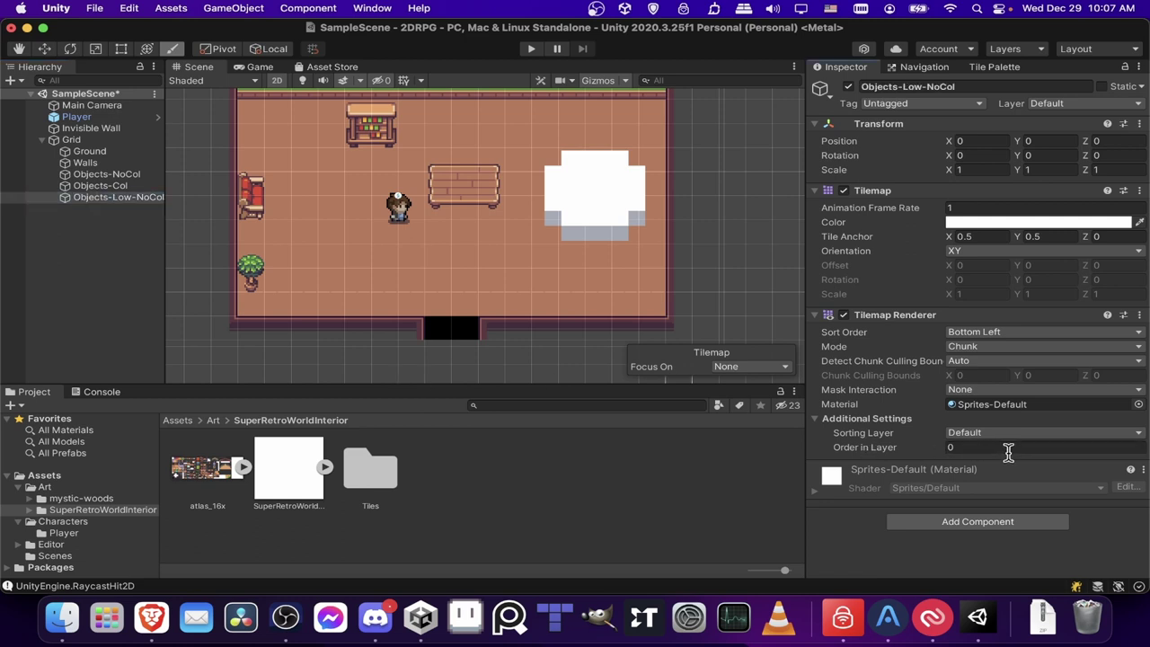
{"action": "left_click", "coordinate": [981, 446]}
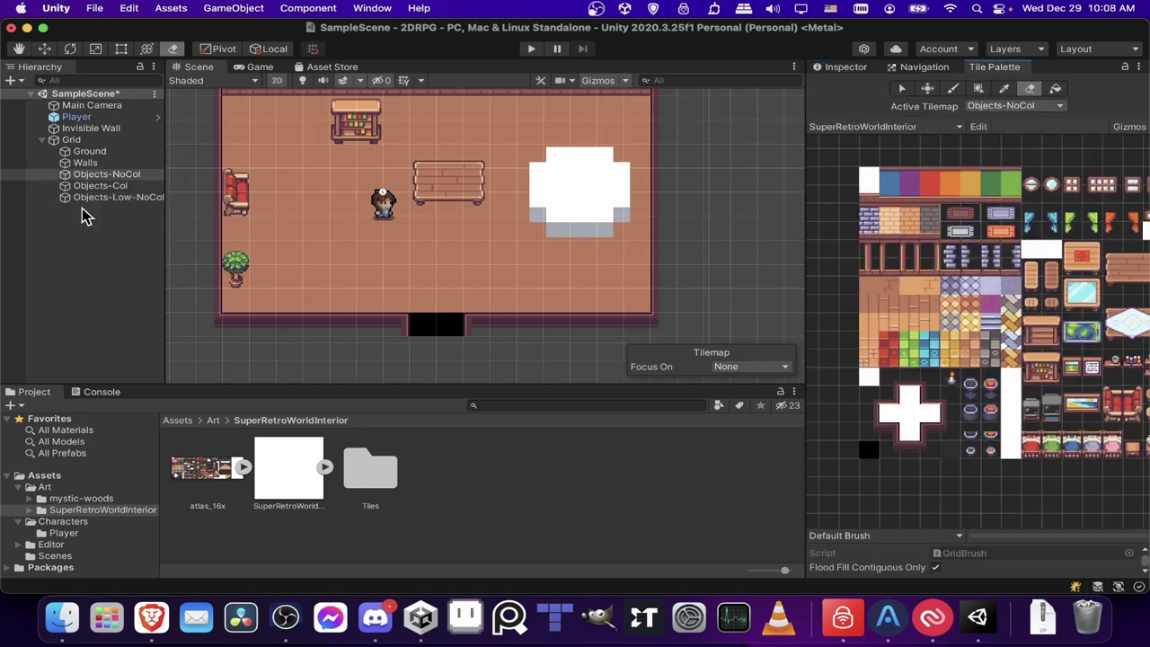
Paint the dark red doormat on the Objects-Low-NoCol tilemap just inside the doorway.
{"action": "left_click", "coordinate": [88, 197]}
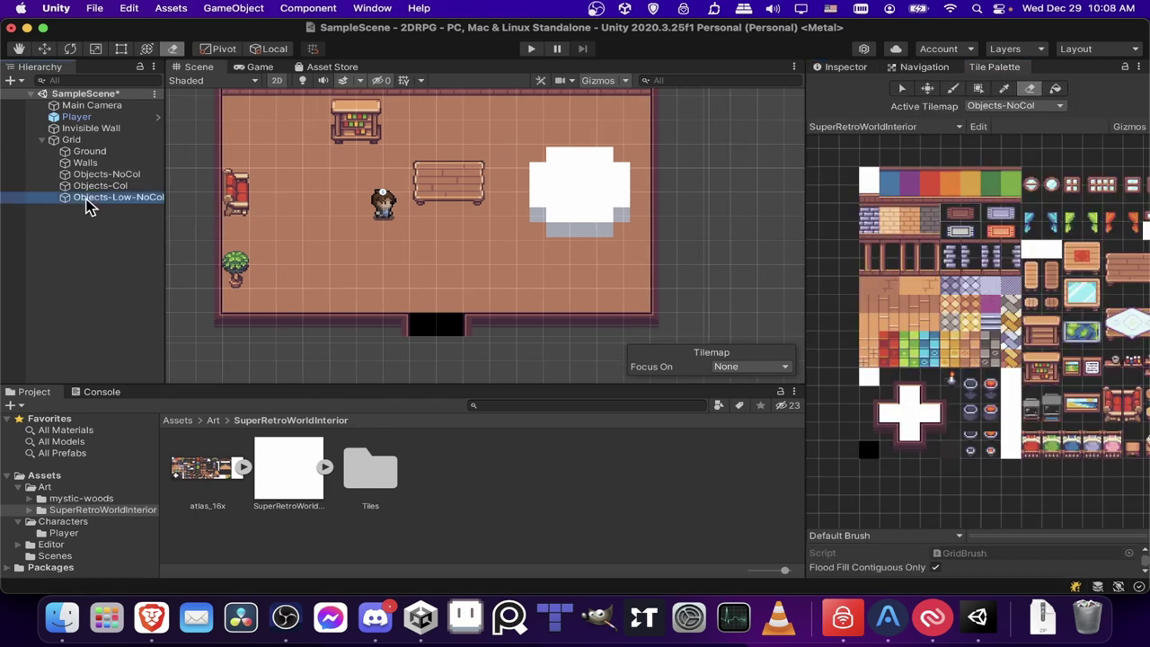
{"action": "left_click", "coordinate": [957, 219]}
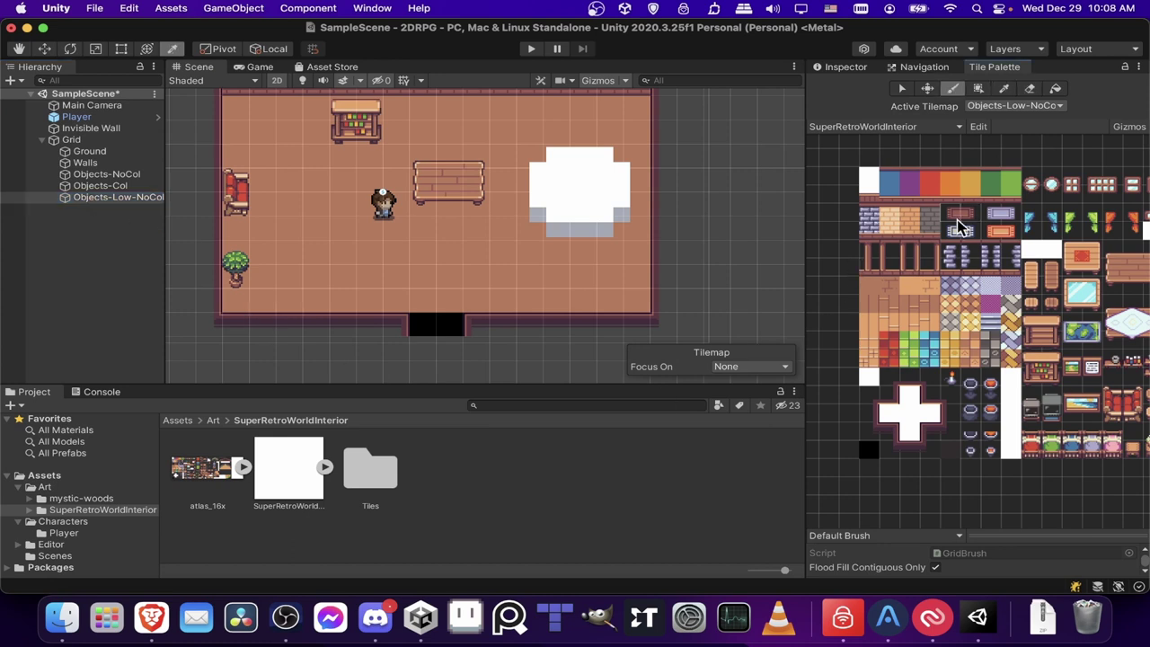
{"action": "left_click_drag", "start_coordinate": [958, 225], "coordinate": [973, 223]}
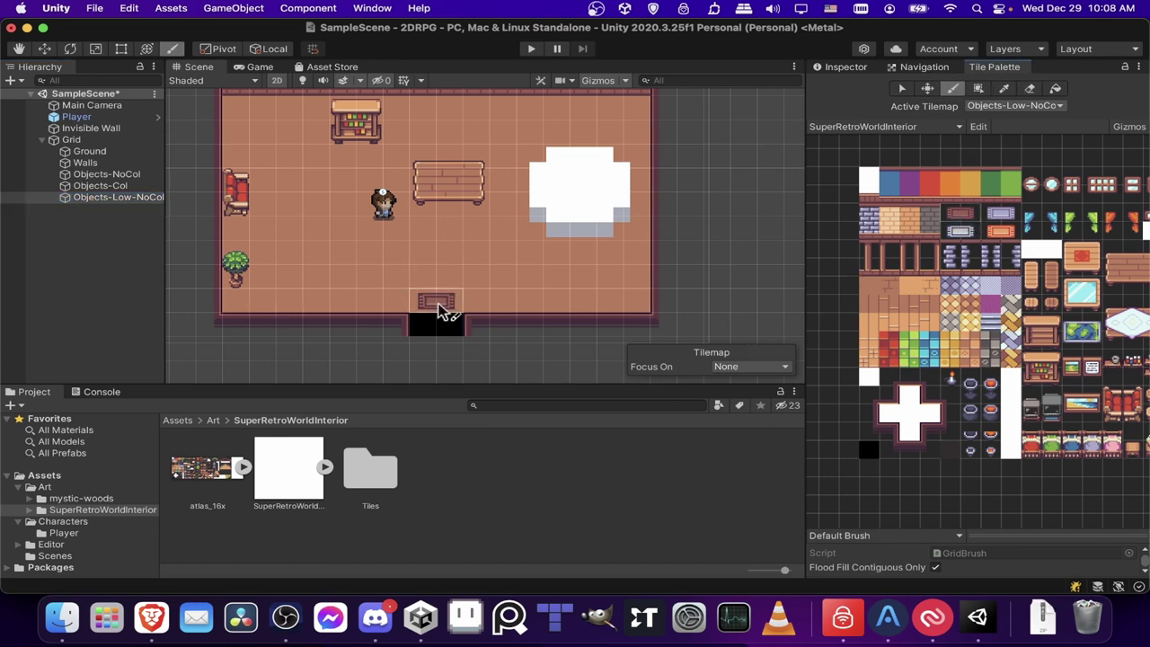
{"action": "left_click", "coordinate": [439, 306]}
Check the Objects-Low-NoCol renderer settings, then run the game and walk the player over the doormat to test its draw order.
{"action": "left_click", "coordinate": [133, 198]}
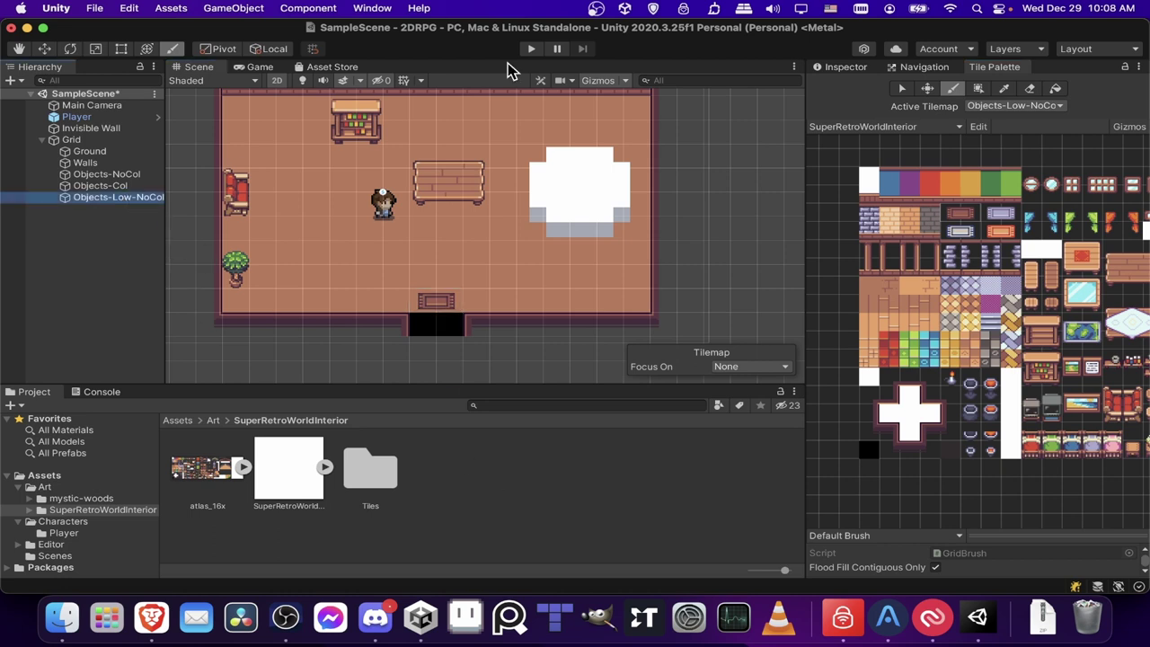
{"action": "left_click", "coordinate": [832, 68]}
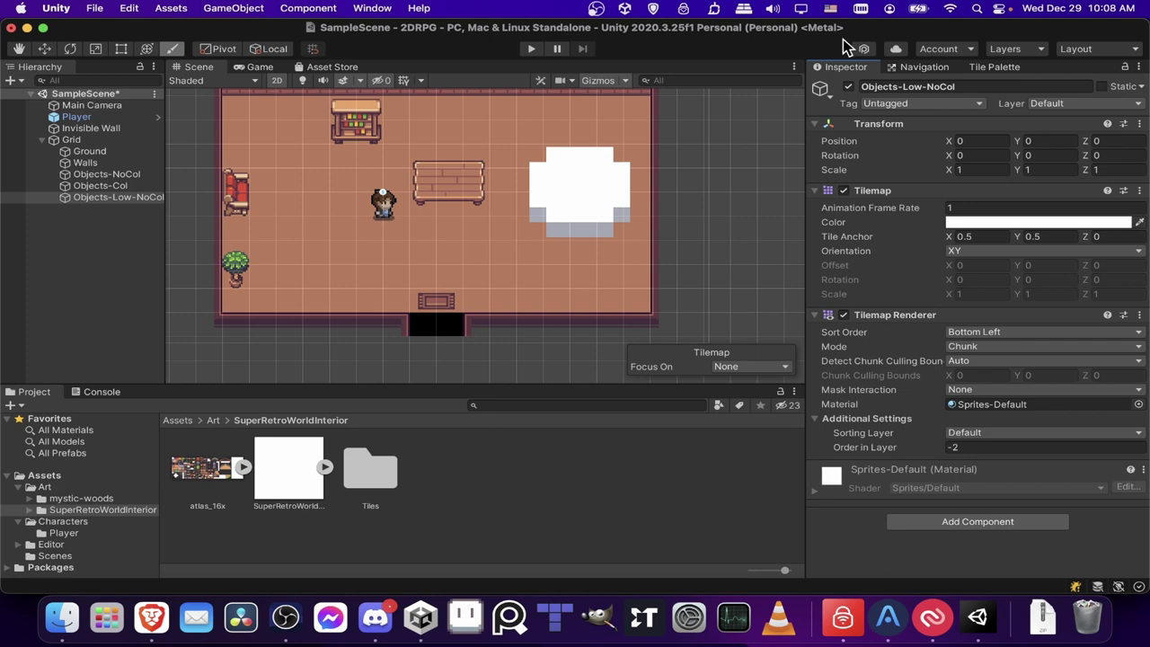
{"action": "left_click", "coordinate": [531, 49]}
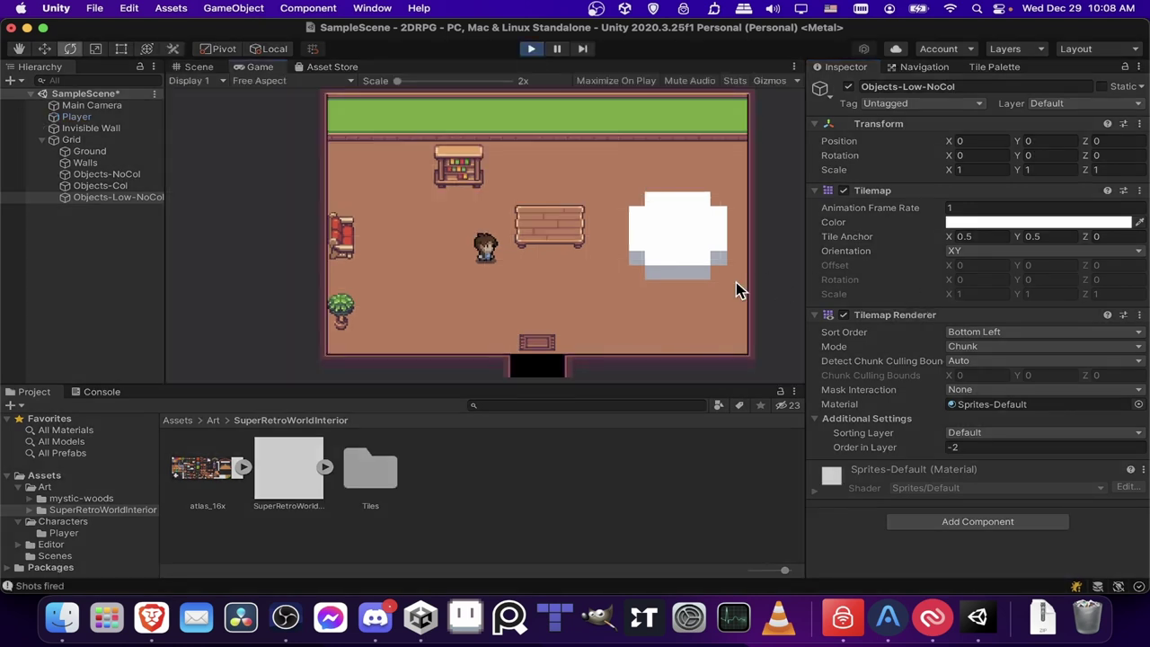
{"action": "key", "text": "Right"}
{"action": "key", "text": "Down"}
{"action": "key", "text": "Right"}
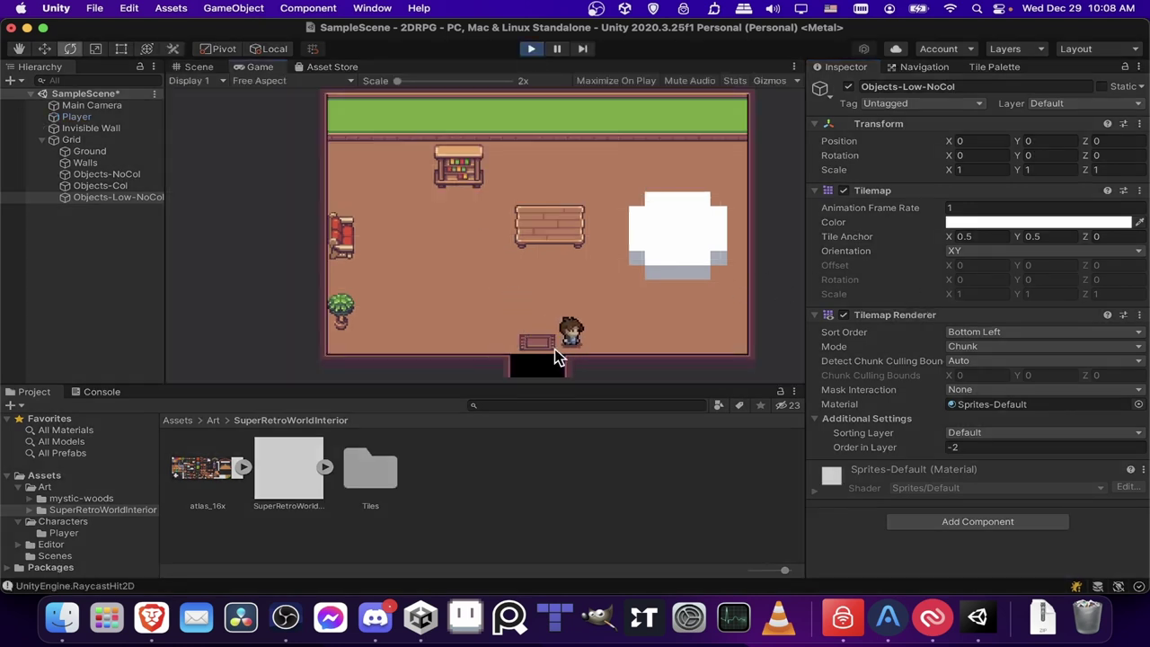
{"action": "key", "text": "Left"}
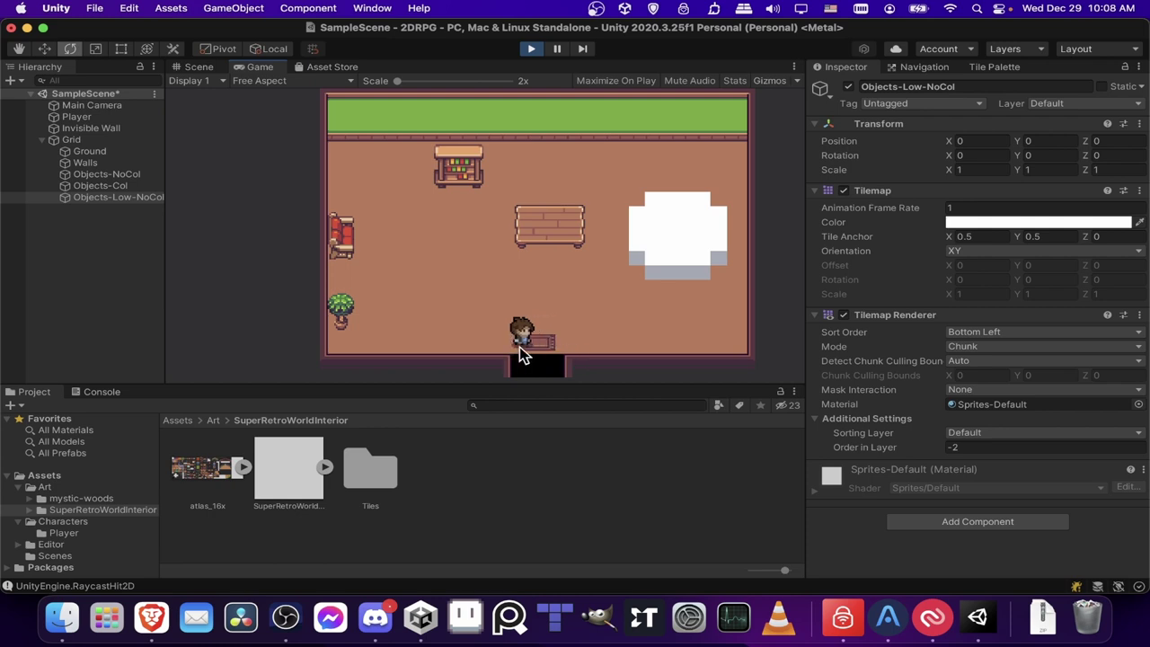
{"action": "key", "text": "Up"}
{"action": "key", "text": "Right"}
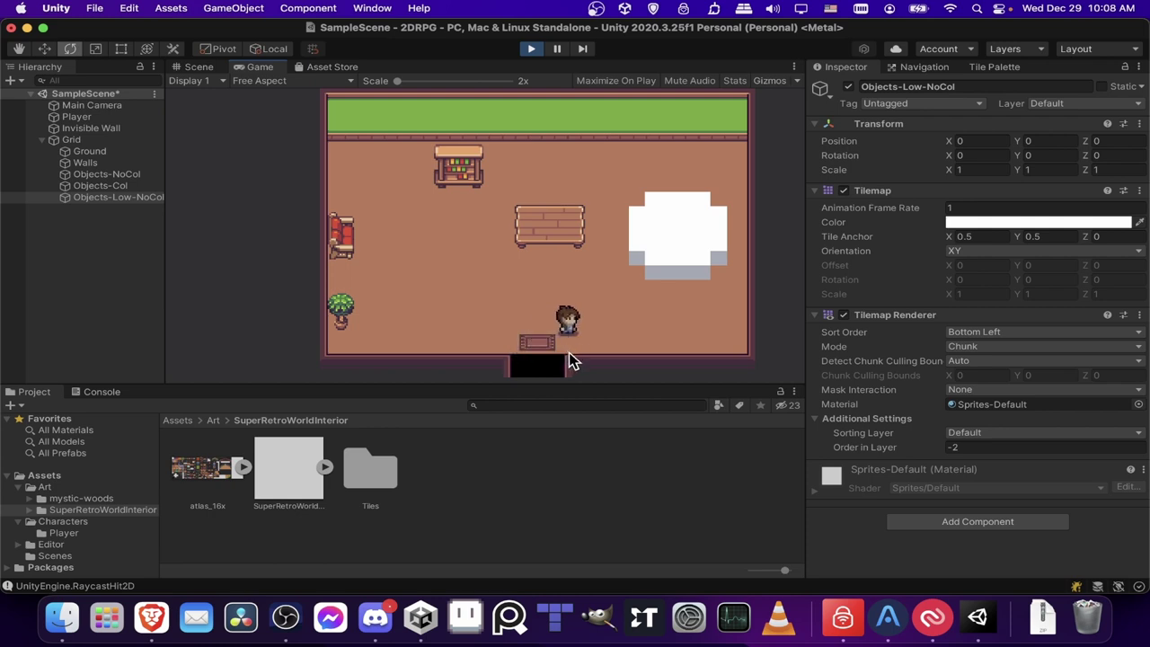
{"action": "key", "text": "Left"}
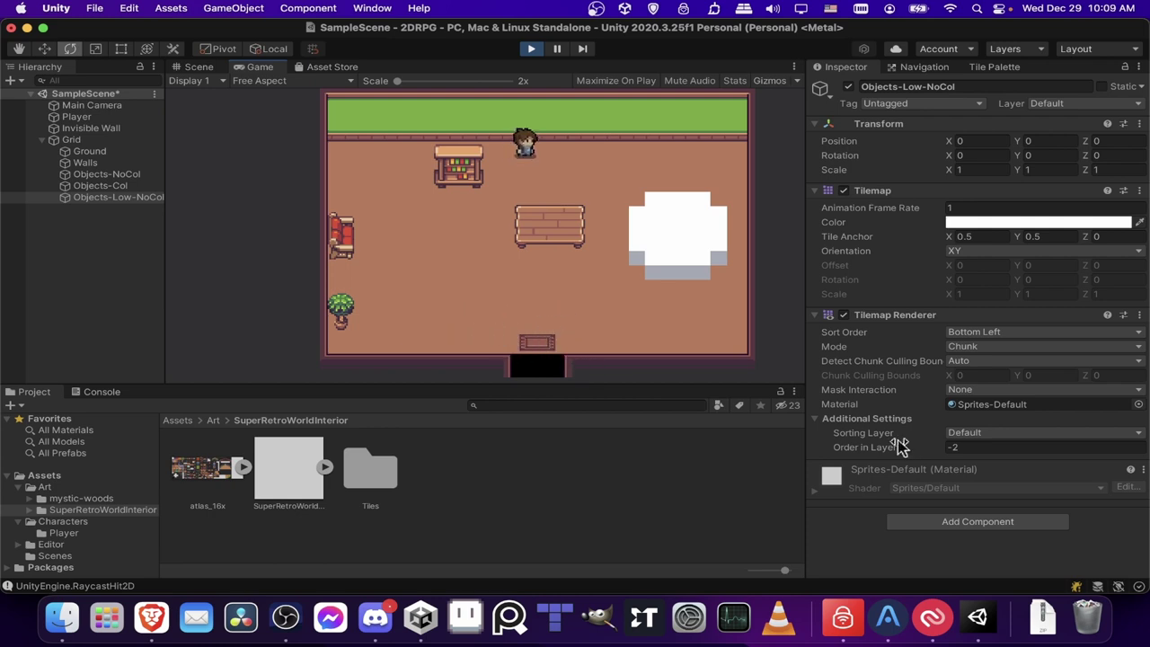
Walk the player around the wooden table and up to the bookshelf to test their collisions and draw order.
{"action": "key", "text": "Right"}
{"action": "key", "text": "Right"}
{"action": "key", "text": "Down"}
{"action": "key", "text": "Left"}
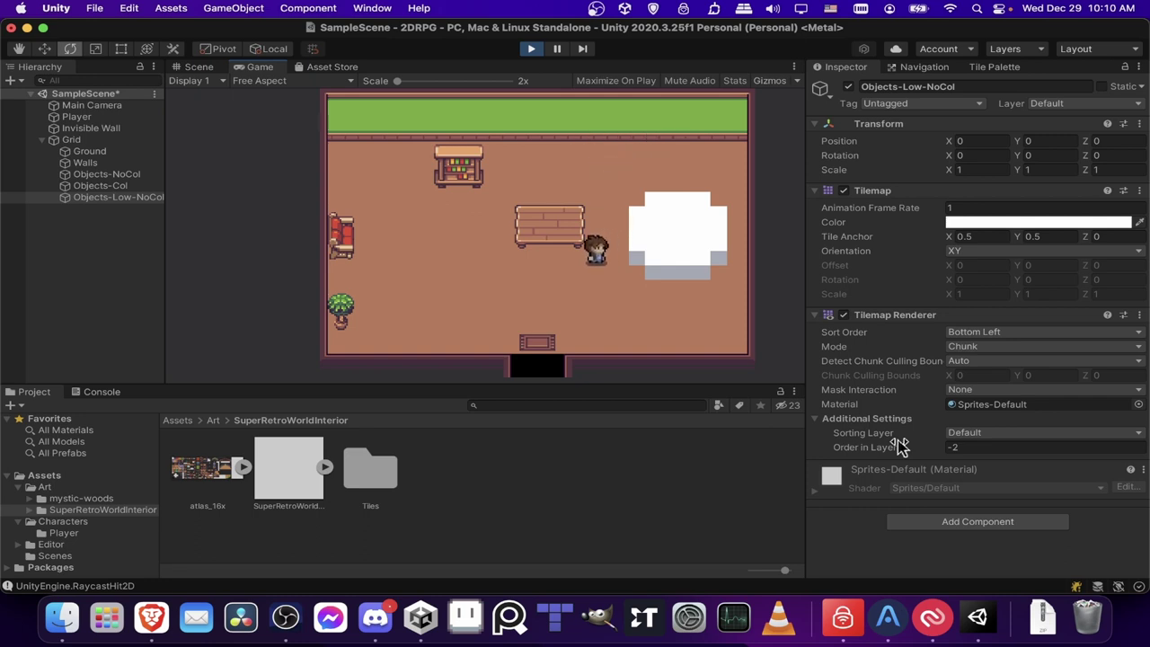
{"action": "key", "text": "Left"}
{"action": "key", "text": "Left"}
{"action": "key", "text": "Up"}
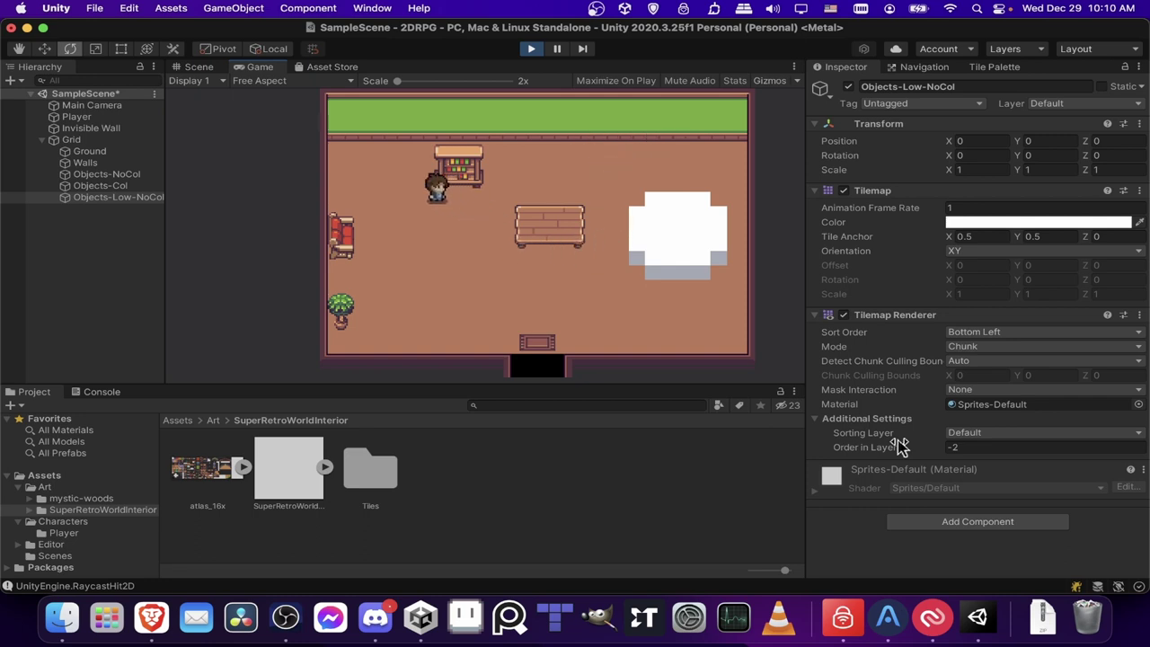
Walk the player around the red chair and the potted plant along the west wall to test collisions and draw order.
{"action": "key", "text": "Left"}
{"action": "key", "text": "Down"}
{"action": "key", "text": "Left"}
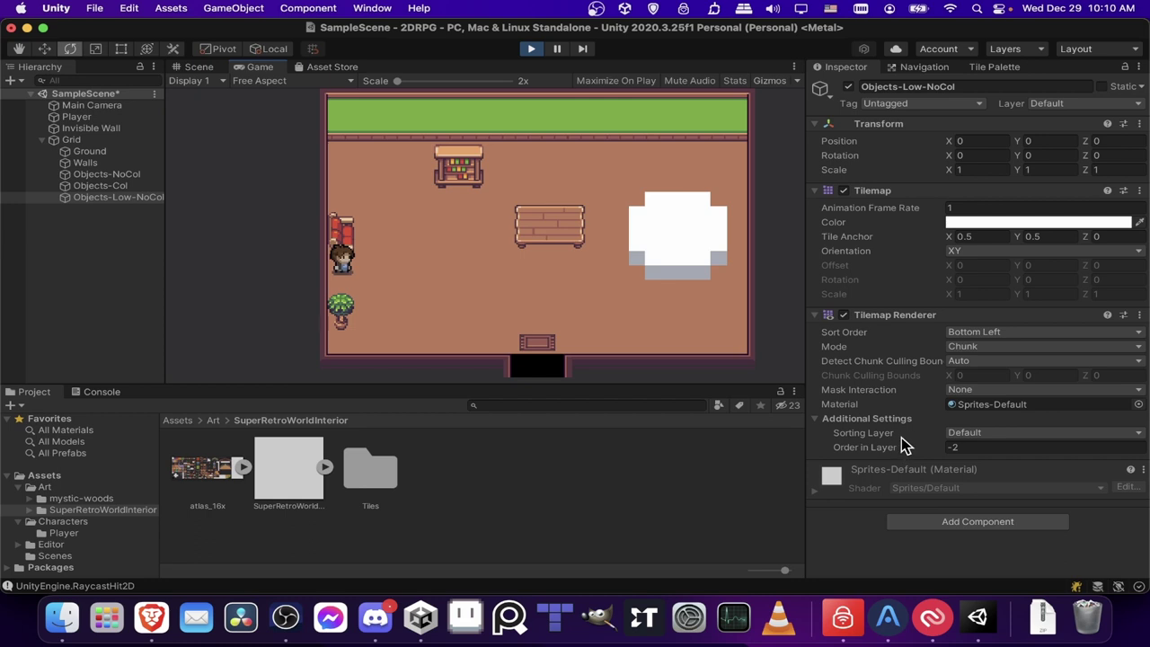
{"action": "key", "text": "Right"}
{"action": "key", "text": "Up"}
{"action": "key", "text": "Left"}
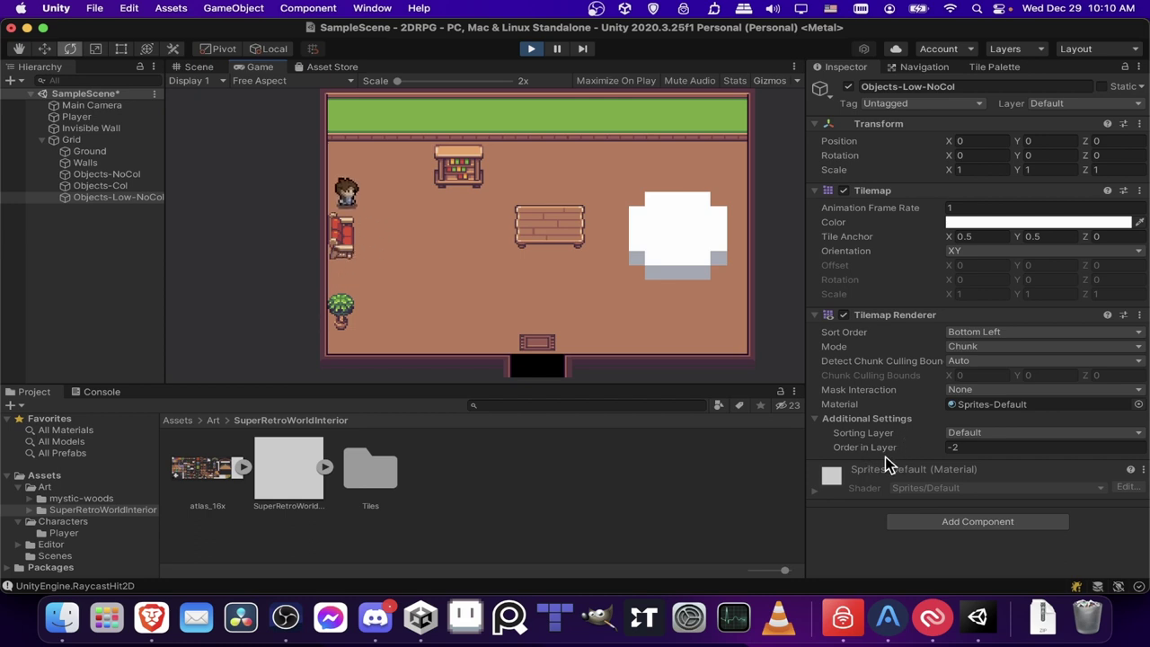
{"action": "key", "text": "Right"}
{"action": "key", "text": "Down"}
{"action": "key", "text": "Down"}
{"action": "key", "text": "Left"}
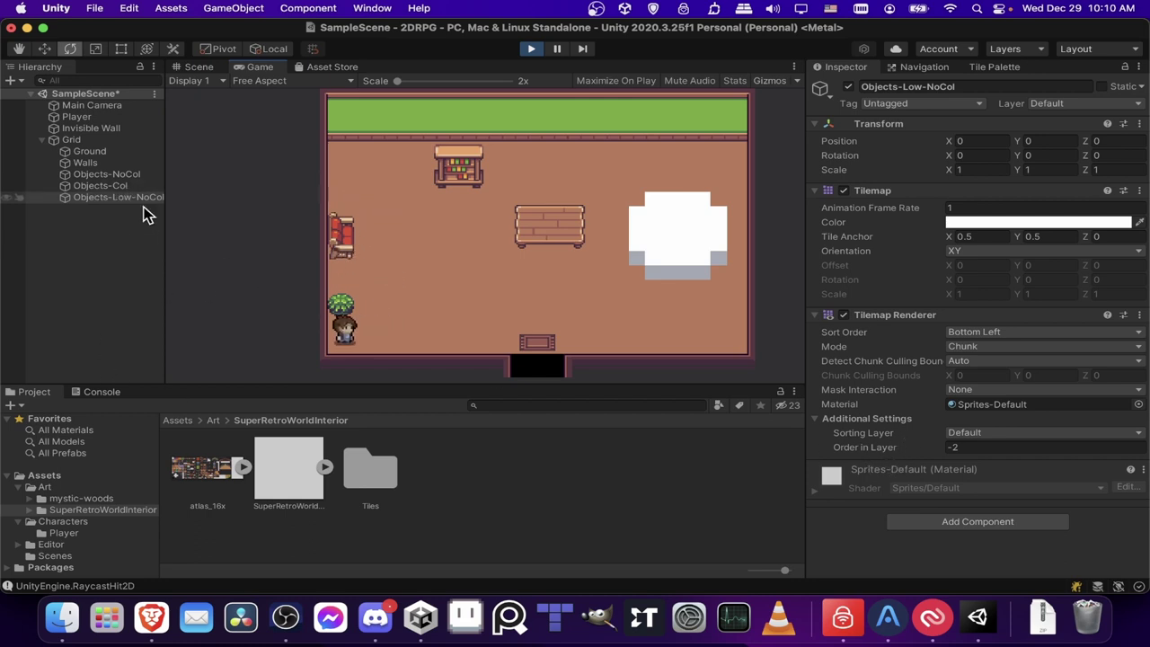
Walk the player across the room, over the doormat and into the black doorway to test passage and draw order.
{"action": "key", "text": "Up"}
{"action": "key", "text": "Right"}
{"action": "key", "text": "Down"}
{"action": "key", "text": "Right"}
{"action": "key", "text": "Up"}
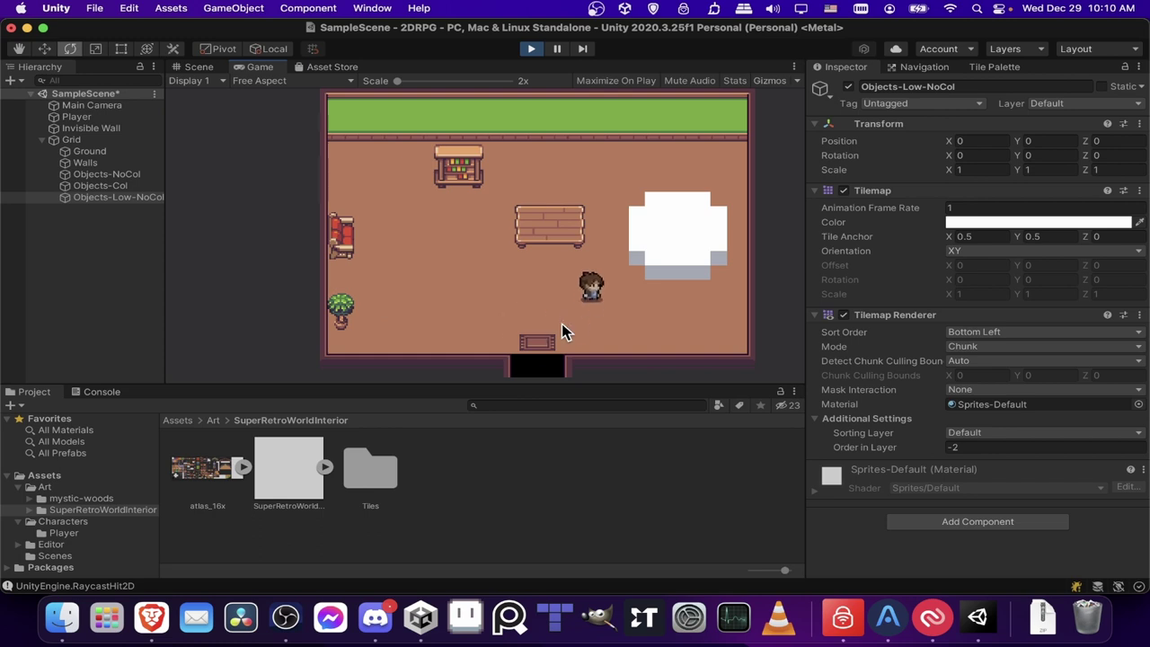
{"action": "key", "text": "Left"}
{"action": "key", "text": "Down"}
{"action": "key", "text": "Left"}
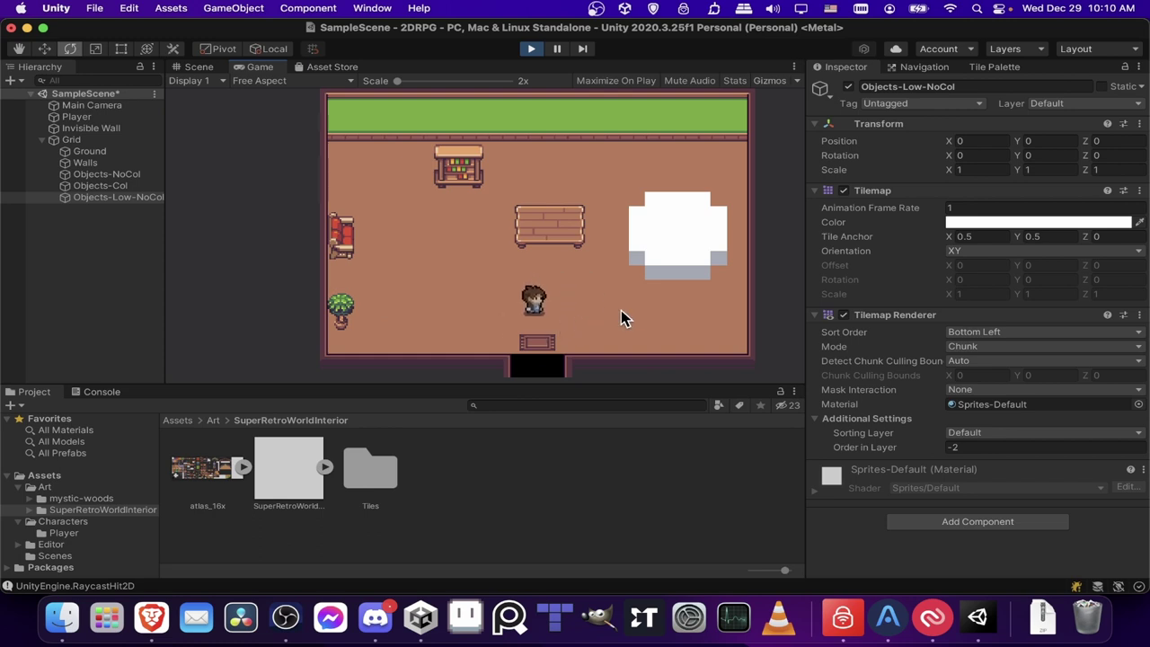
{"action": "key", "text": "Down"}
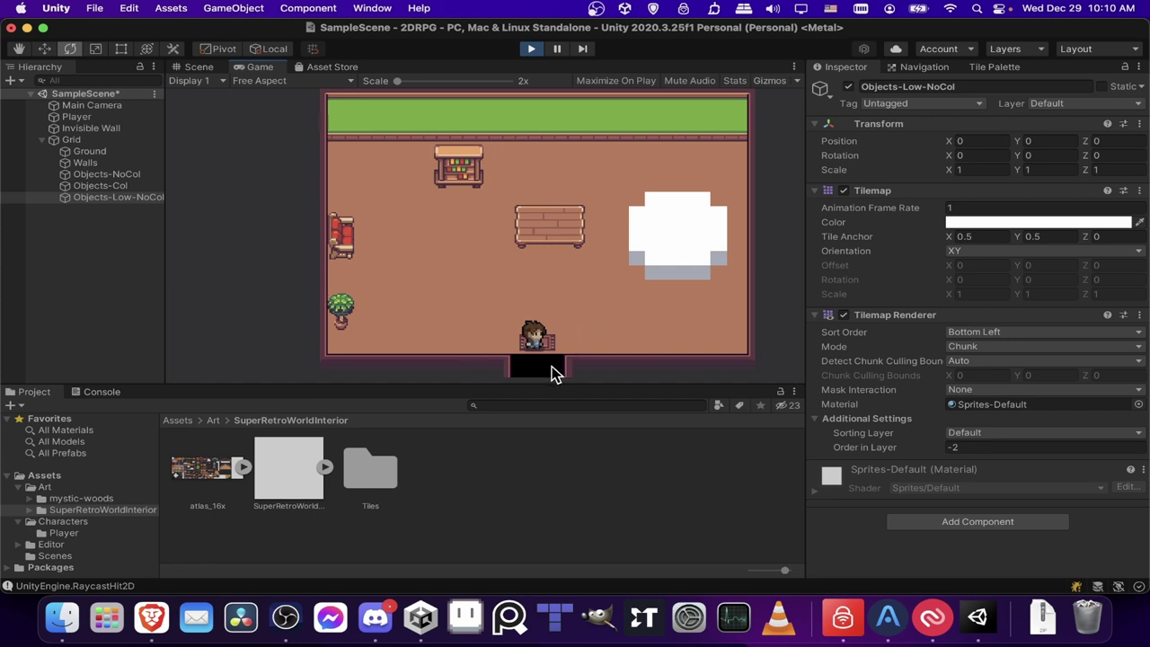
{"action": "key", "text": "Down"}
{"action": "key", "text": "Up"}
{"action": "key", "text": "Down"}
{"action": "key", "text": "Down"}
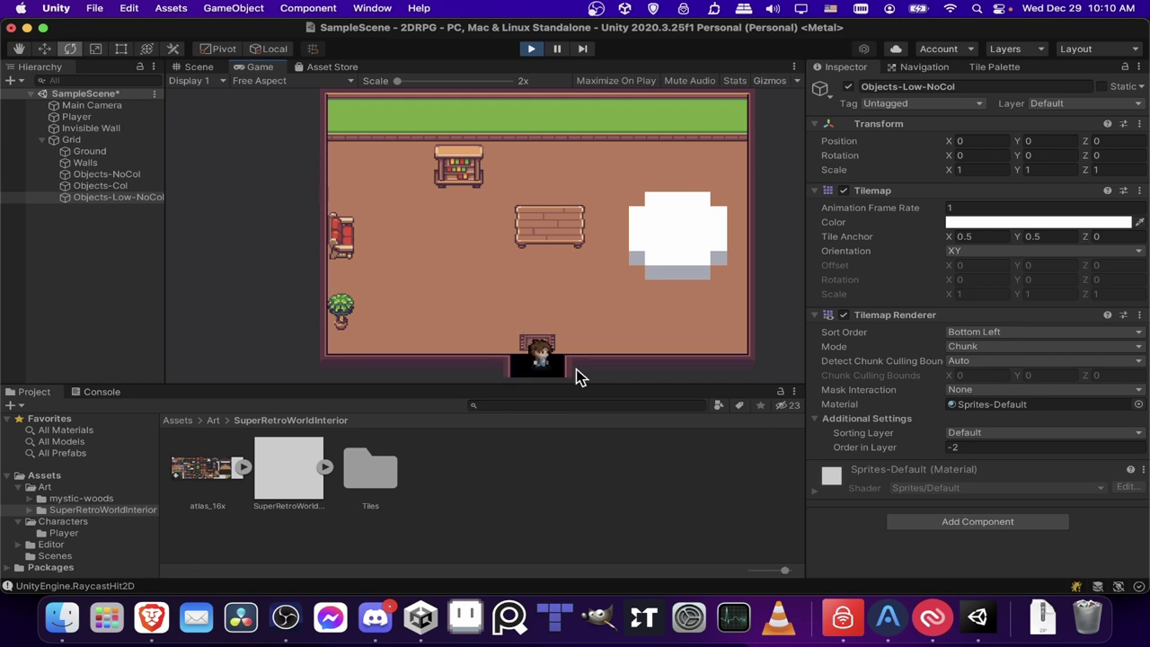